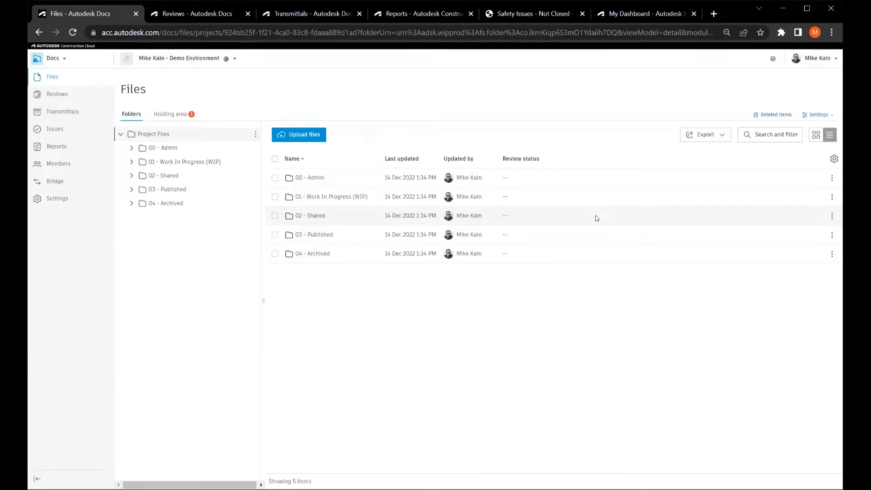
Review the profile and notification settings options available for the signed-in account.
click(813, 67)
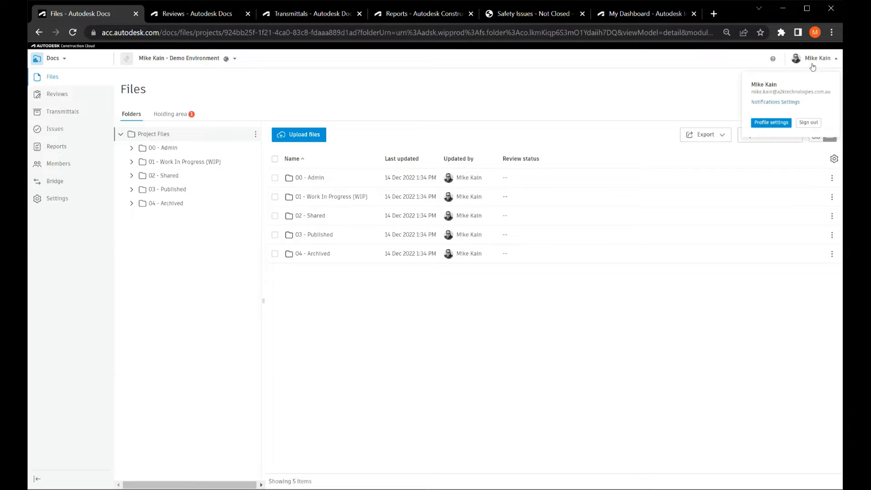
click(773, 125)
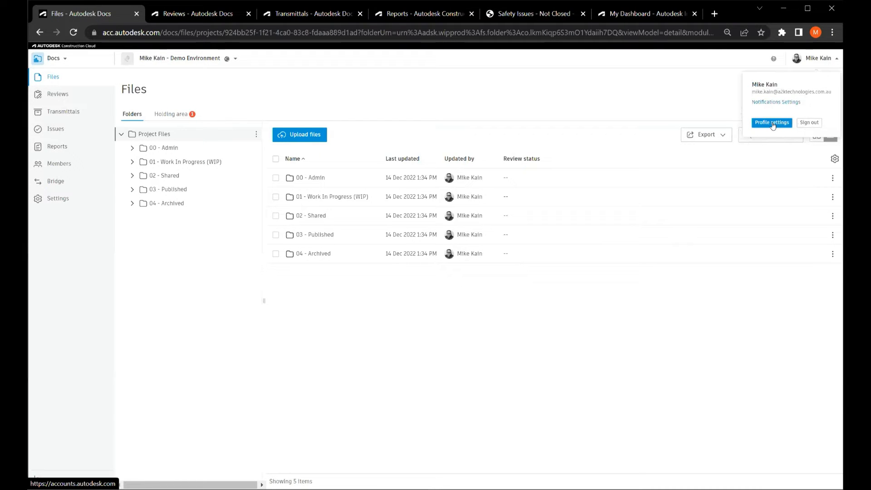
click(774, 104)
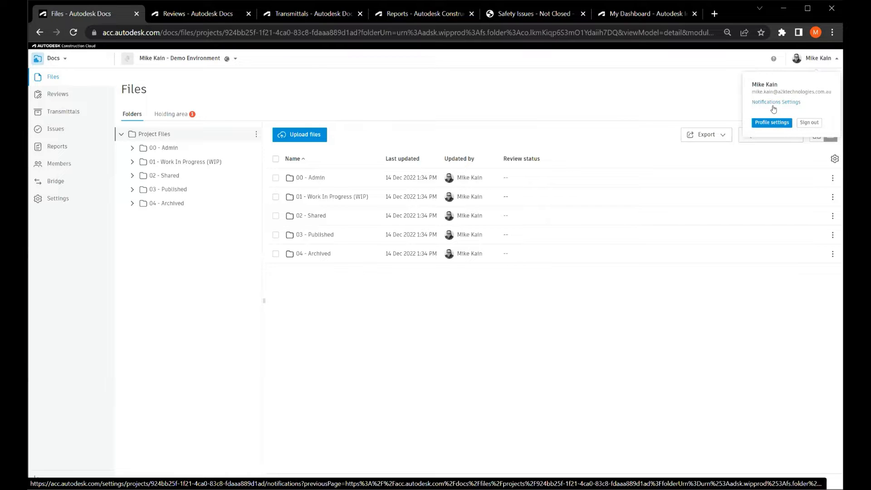
click(750, 61)
Review the available help resources, including the learning center and contact support options.
click(772, 60)
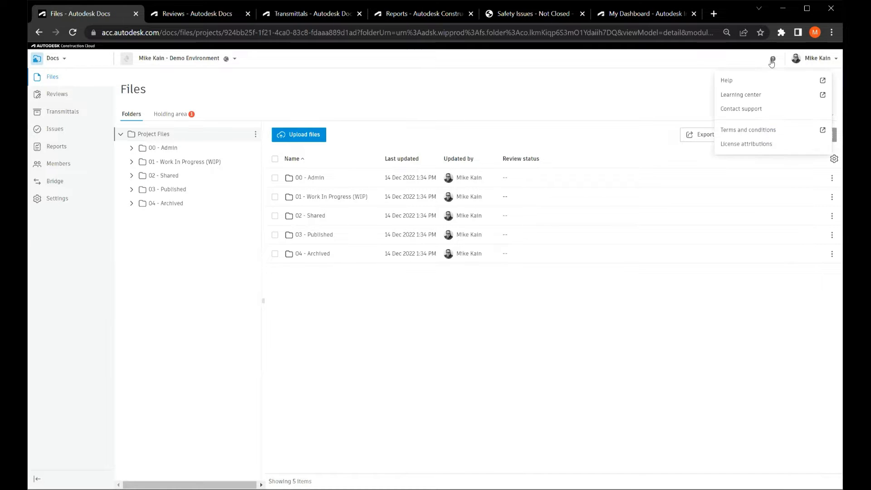
click(743, 84)
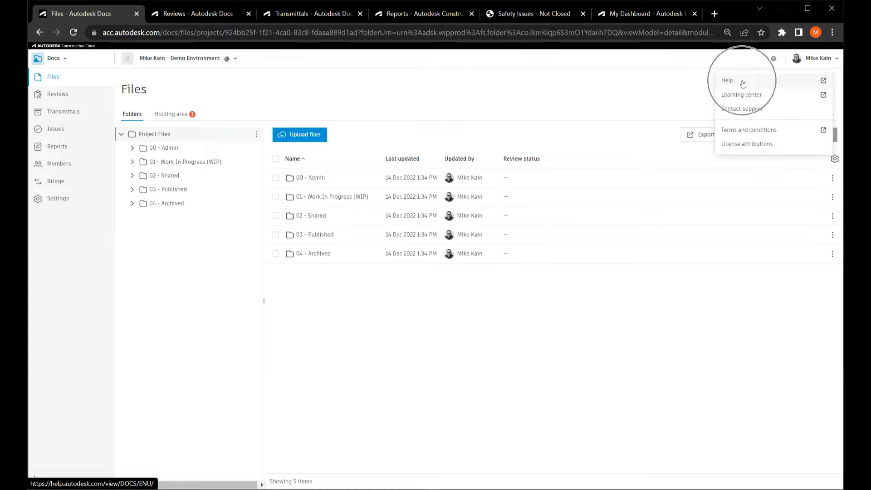
click(744, 110)
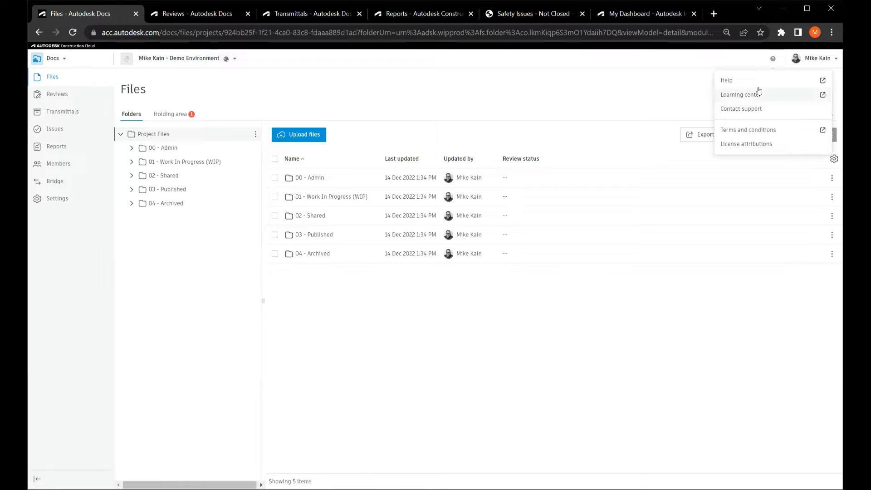
click(633, 104)
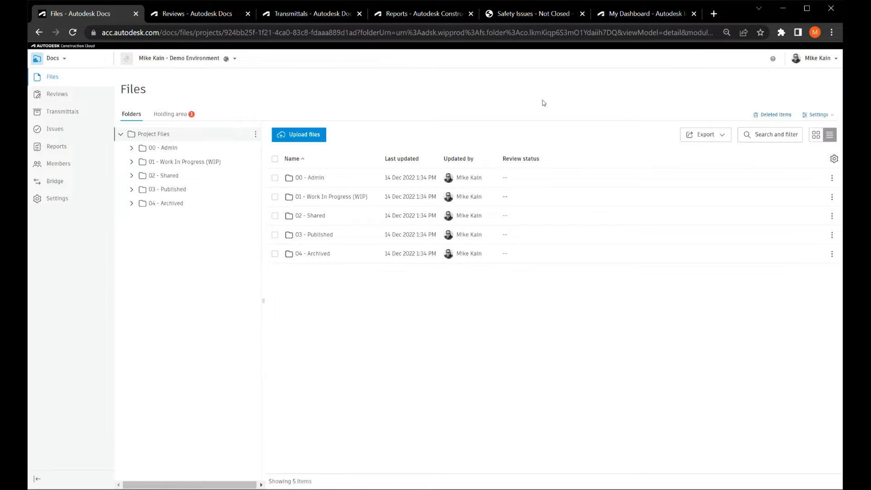
Look through the list of available projects and the list of Construction Cloud products.
click(204, 64)
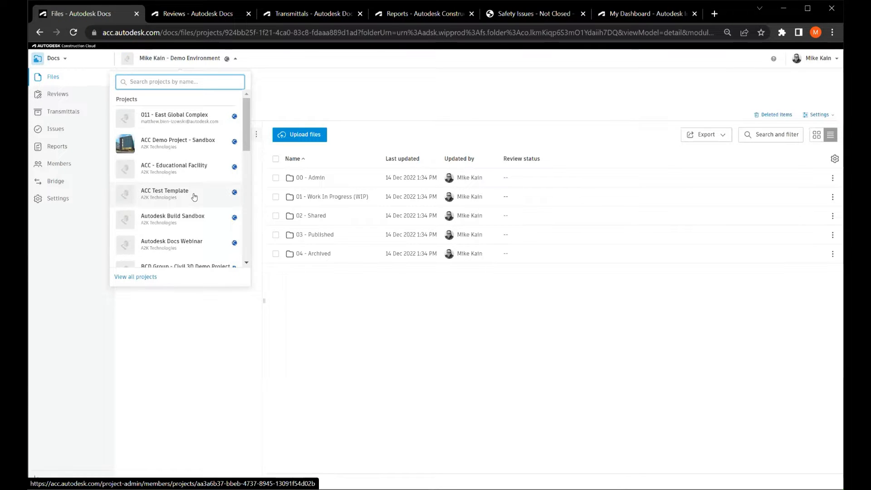
click(302, 96)
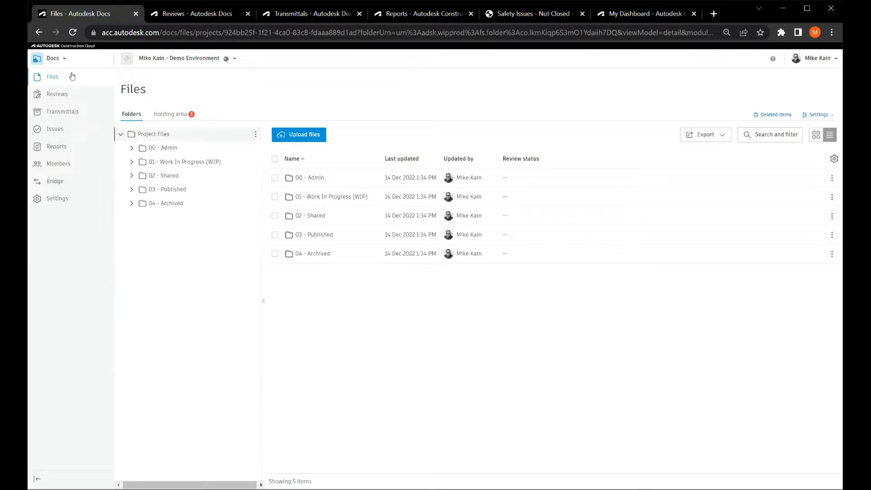
click(60, 64)
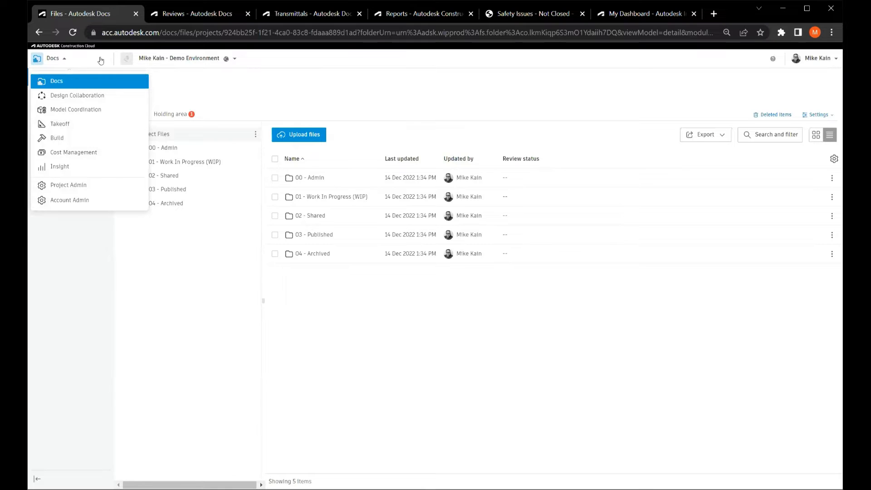
click(191, 74)
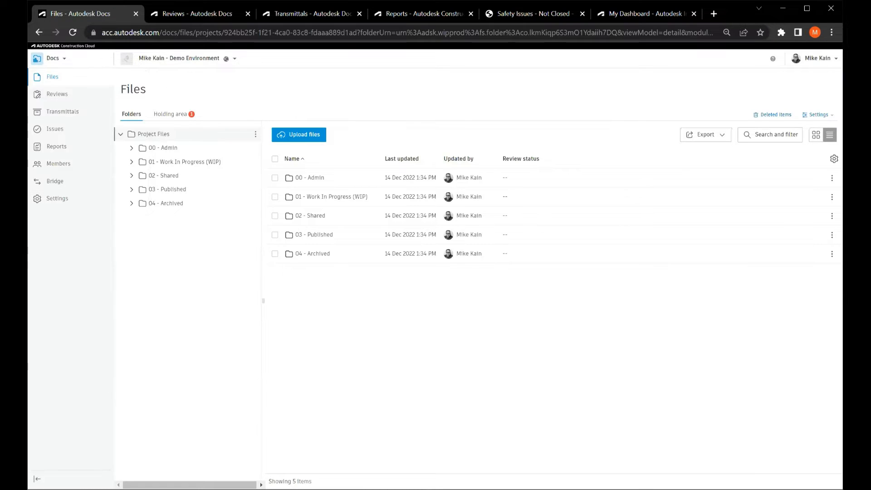
Expand the 01 - Work In Progress (WIP) project folder and open the permissions settings of its 00 - Architecture subfolder.
click(51, 80)
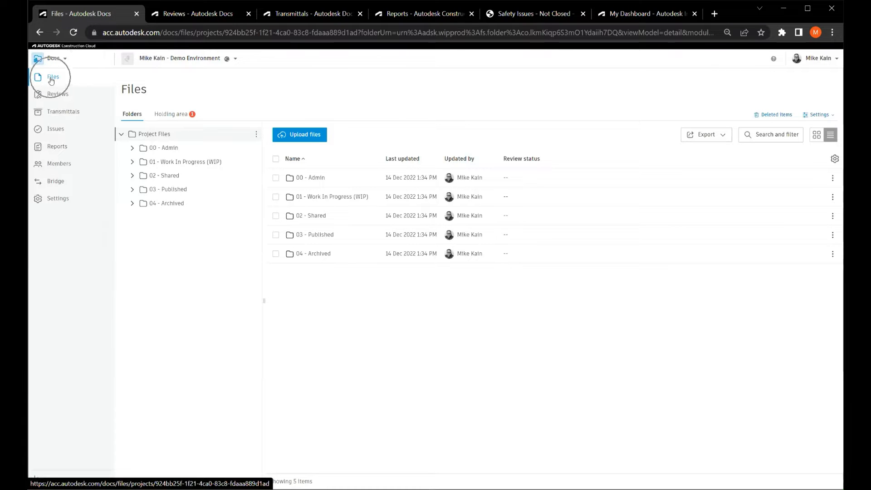
click(163, 168)
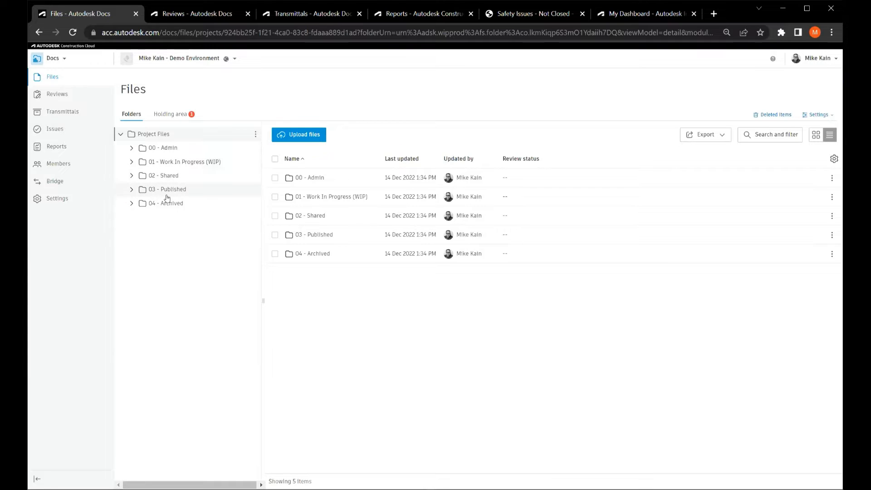
click(131, 161)
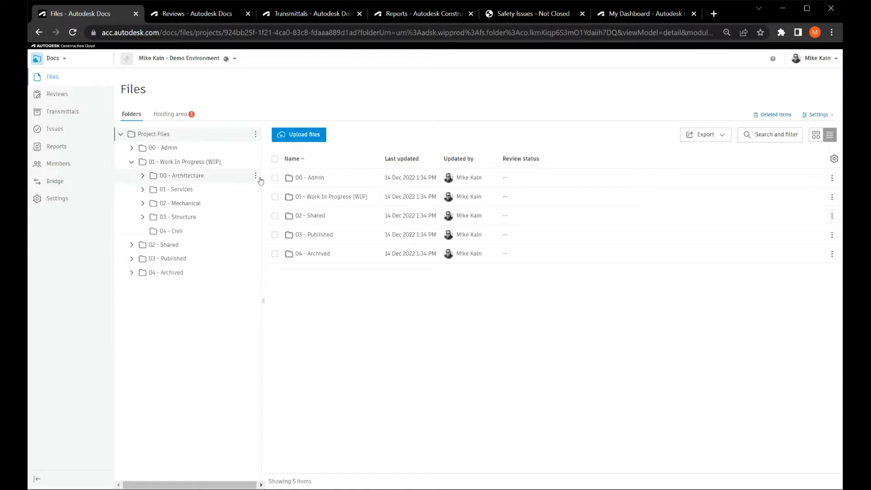
click(255, 176)
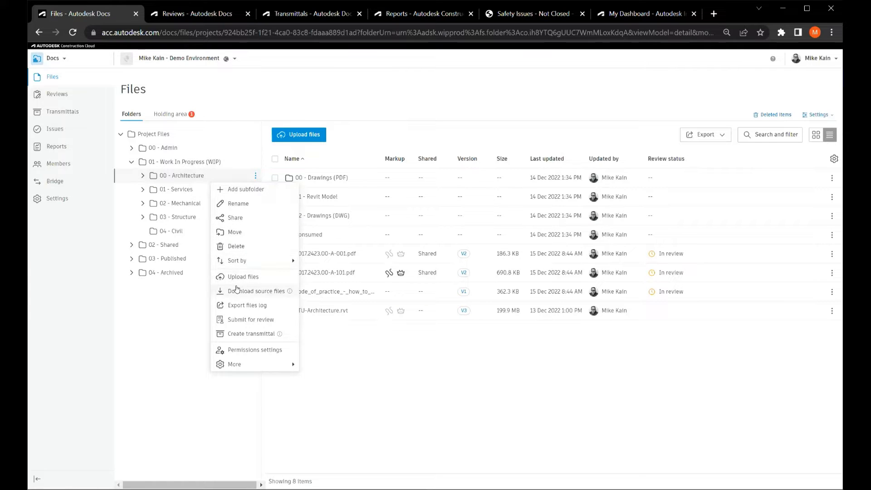
key(ctrl)
key(ctrl)
key(ctrl)
key(ctrl)
key(ctrl)
click(248, 350)
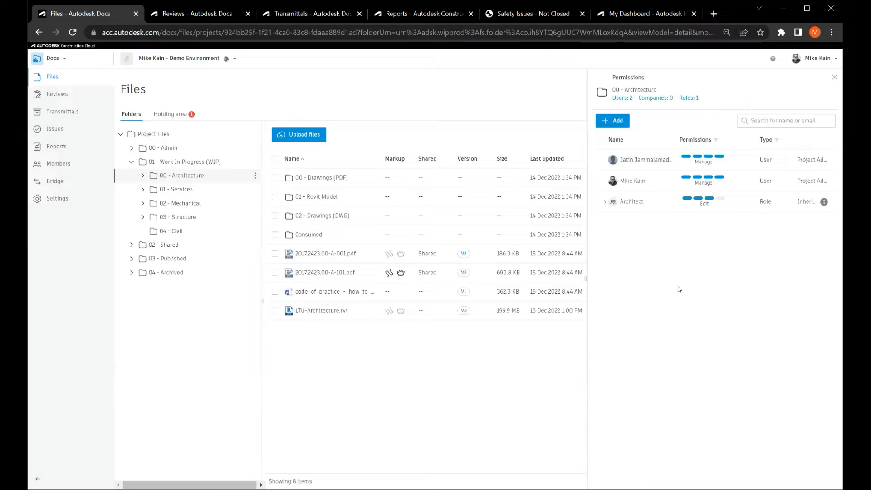
Examine the permission levels offered when adding members to the 00 - Architecture folder, and close its permissions without adding anyone.
click(613, 121)
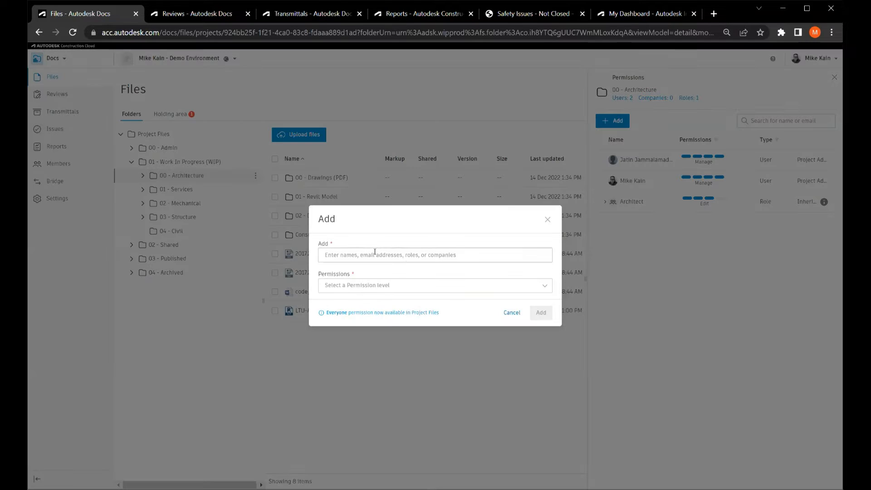
click(375, 252)
click(404, 289)
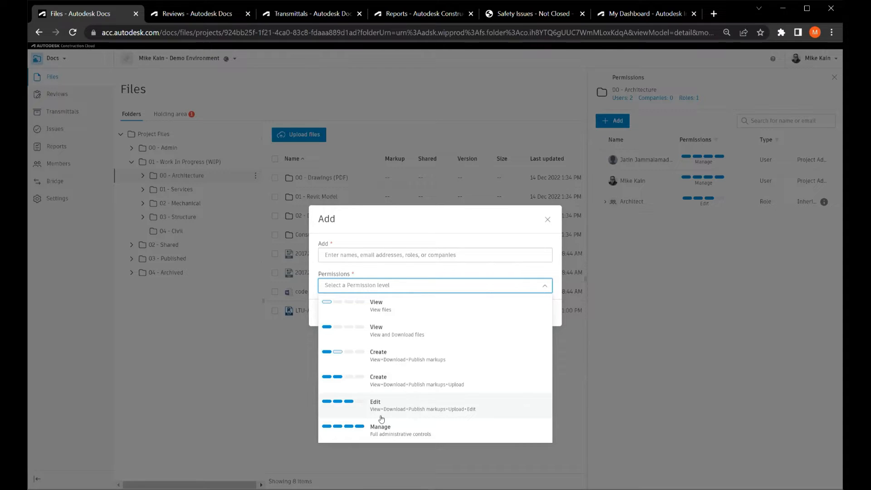
click(548, 219)
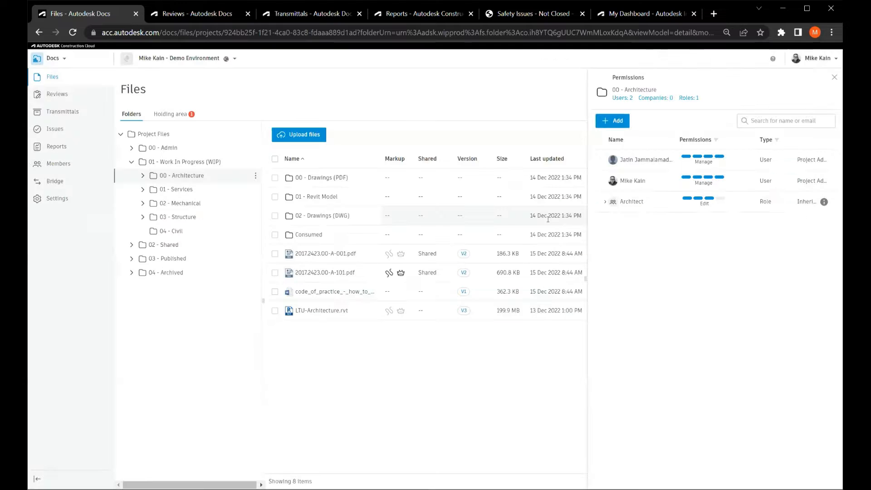
click(835, 77)
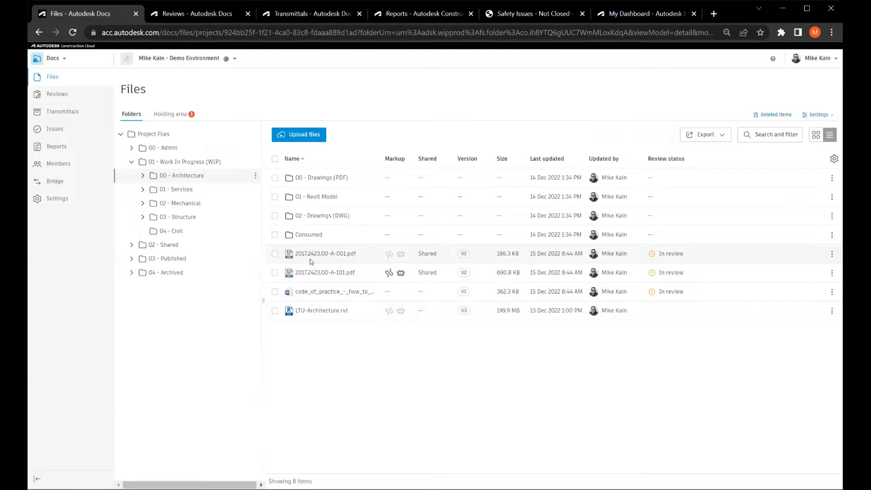
Check the markup, sharing and version details of 2017.2423.00-A-101.pdf in the 00 - Architecture folder.
click(398, 278)
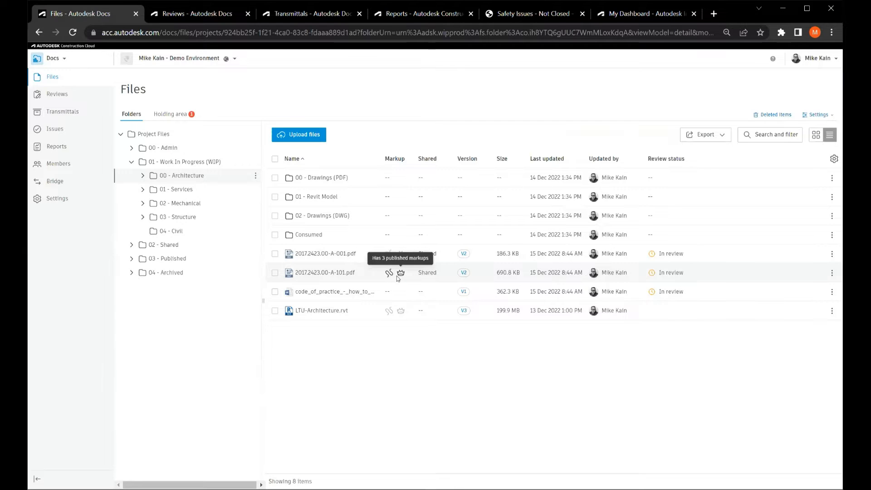
click(429, 276)
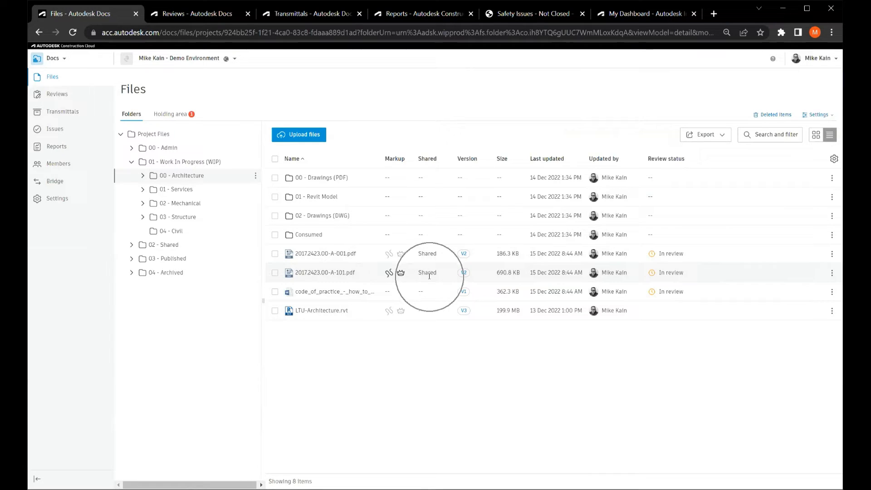
click(464, 274)
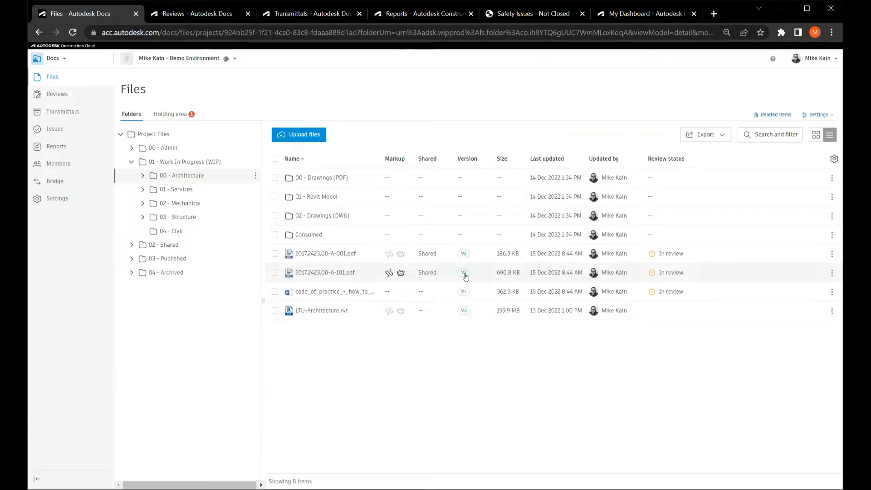
key(ctrl)
key(ctrl)
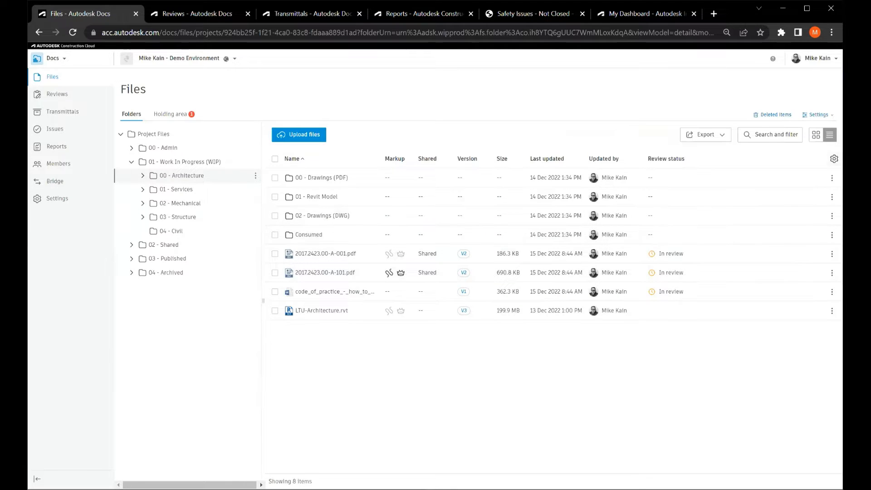
Hide the Markup and Shared columns in the 00 - Architecture file list and show them again.
click(835, 159)
scroll(755, 219, down, 1)
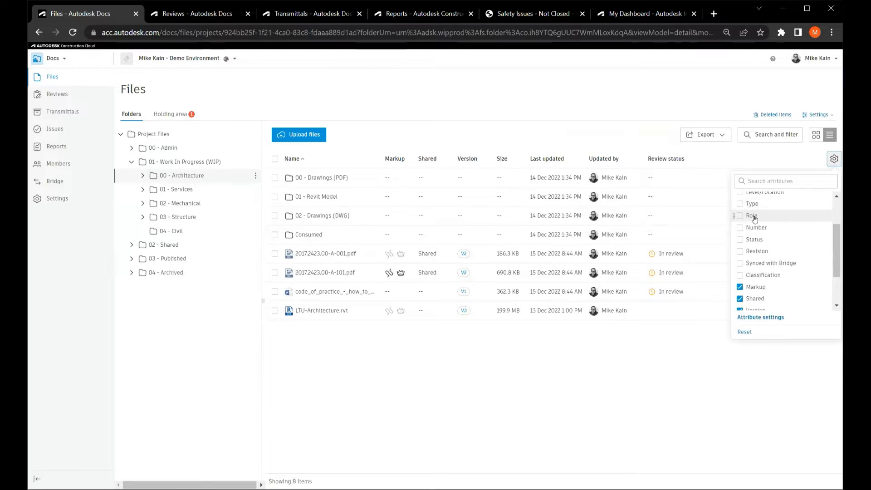
scroll(756, 220, up, 1)
scroll(756, 222, down, 3)
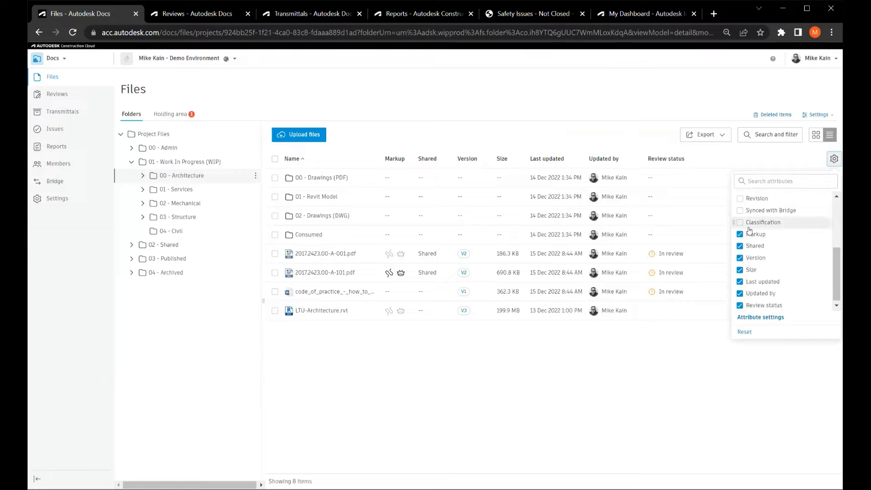
click(741, 235)
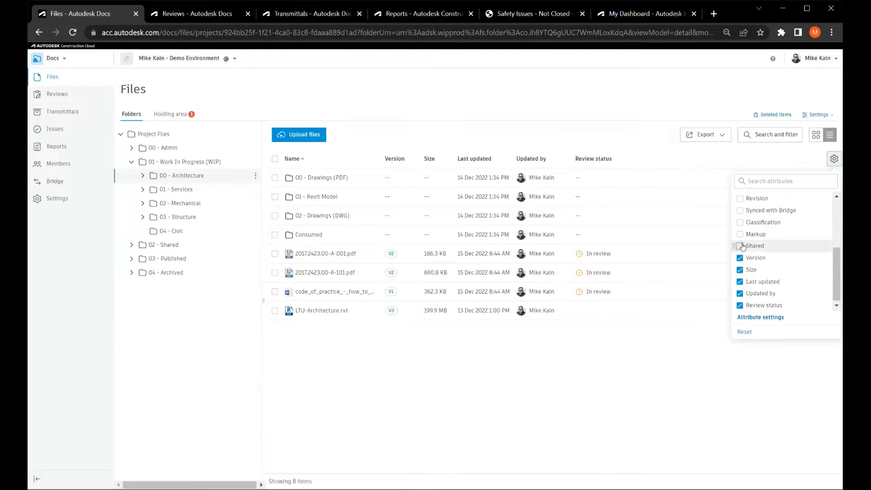
click(741, 235)
mouse_move(735, 248)
mouse_down()
mouse_move(736, 232)
mouse_move(735, 243)
mouse_up()
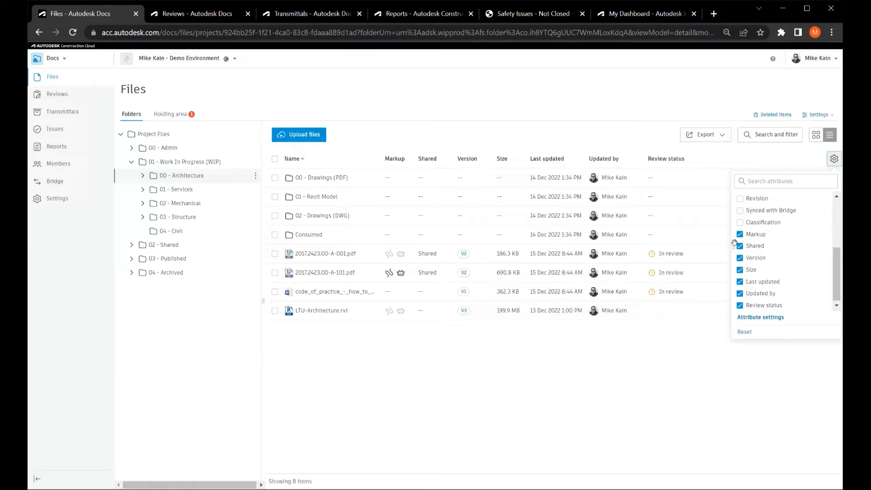
click(770, 161)
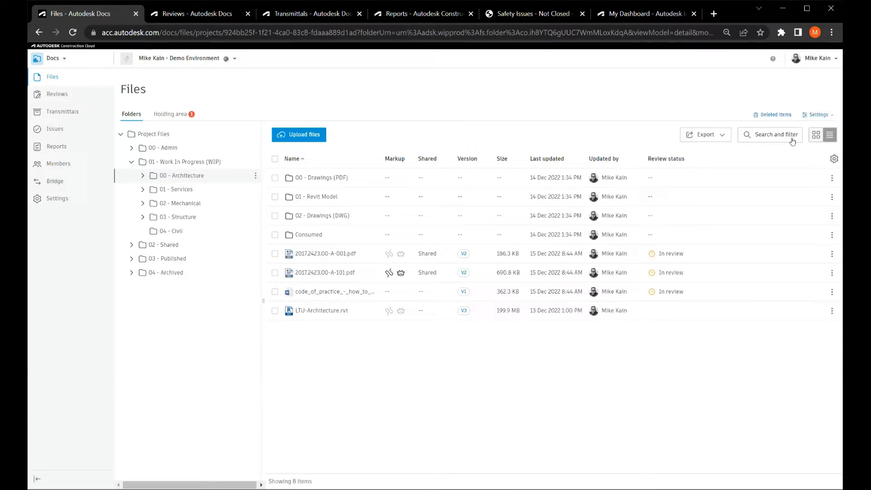
Examine the file type and current version filters offered by the file search across all folders.
click(776, 139)
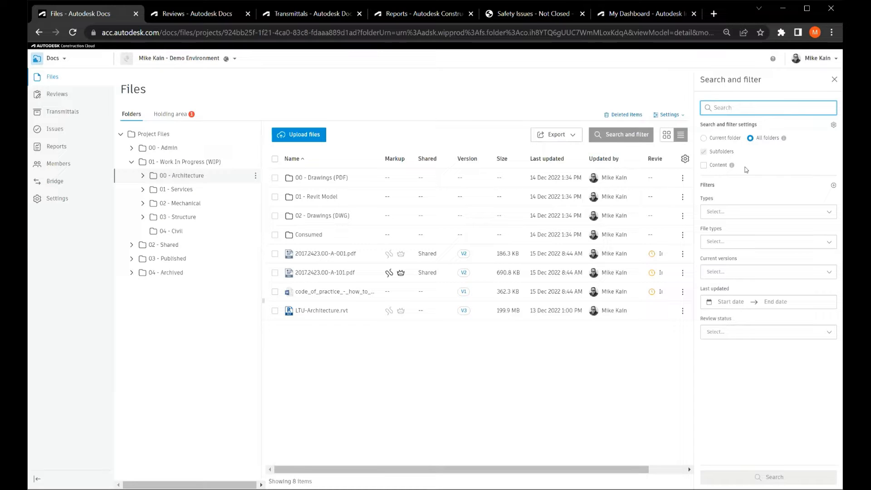
click(745, 246)
scroll(757, 262, down, 1)
scroll(757, 262, down, 2)
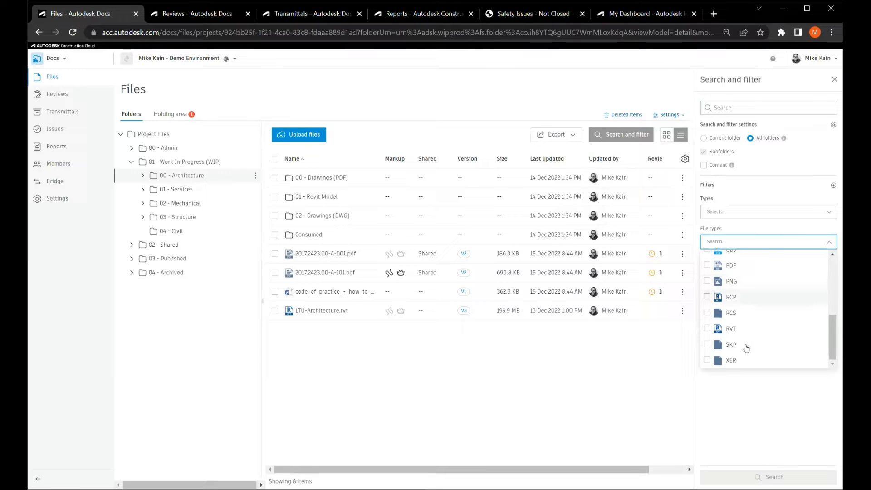
scroll(747, 347, up, 4)
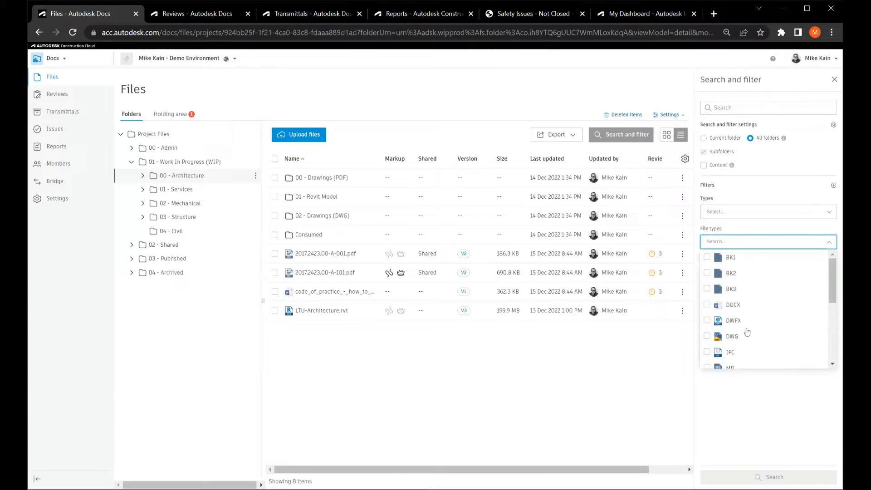
click(780, 195)
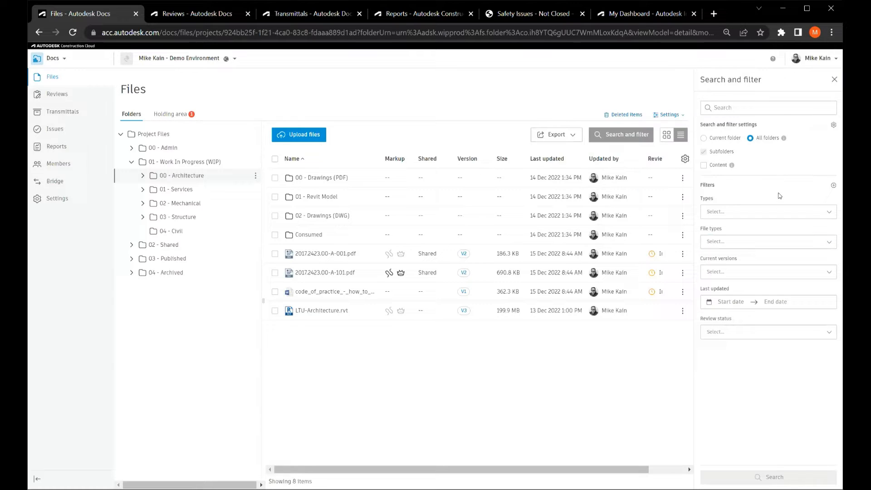
click(749, 273)
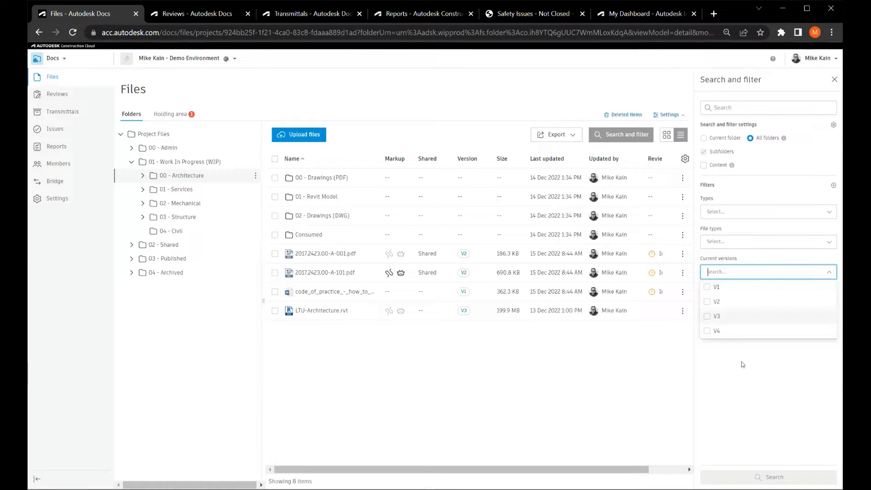
click(744, 387)
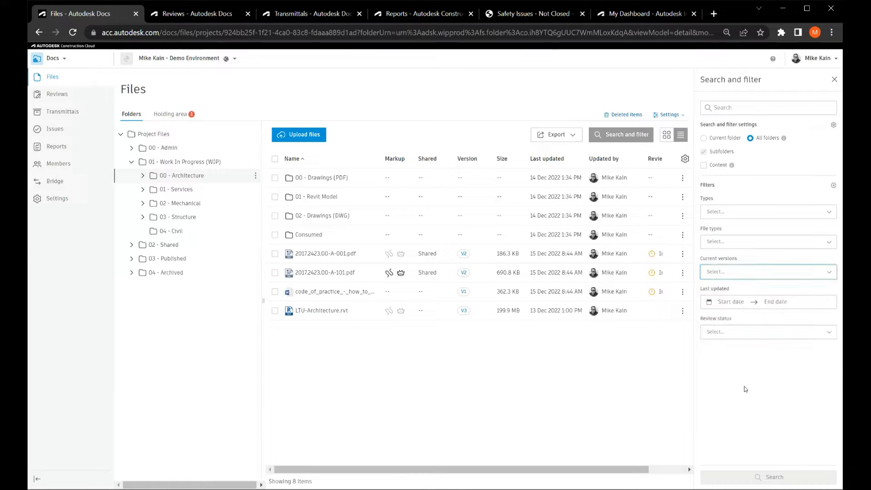
Check the review status filter in the file search and close the search filters.
click(757, 332)
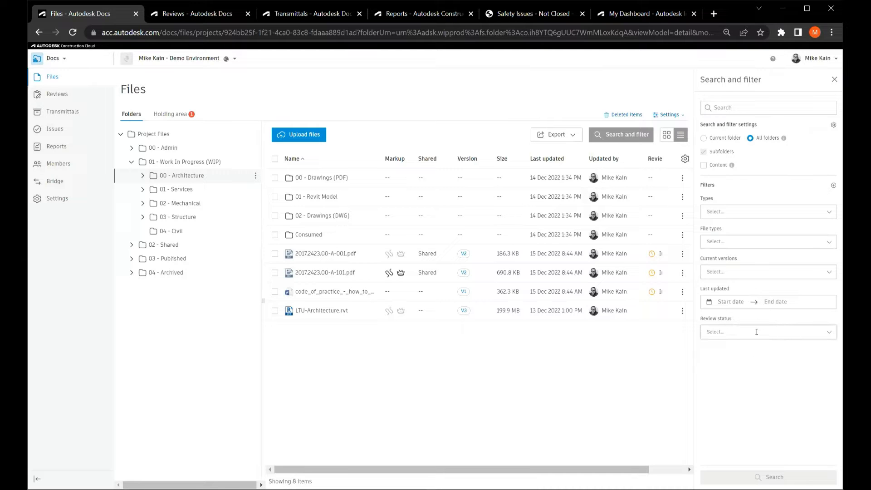
click(629, 134)
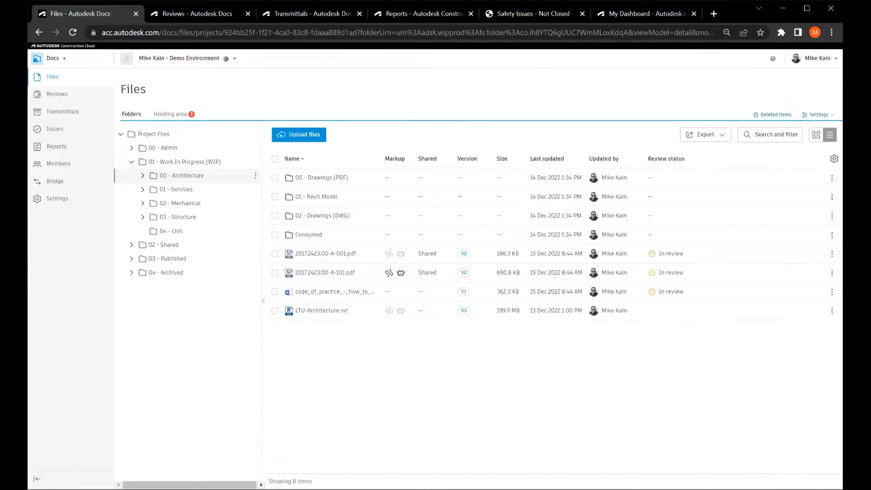
Examine the project's ISO 19650 file naming standard settings and return to the file list.
click(821, 117)
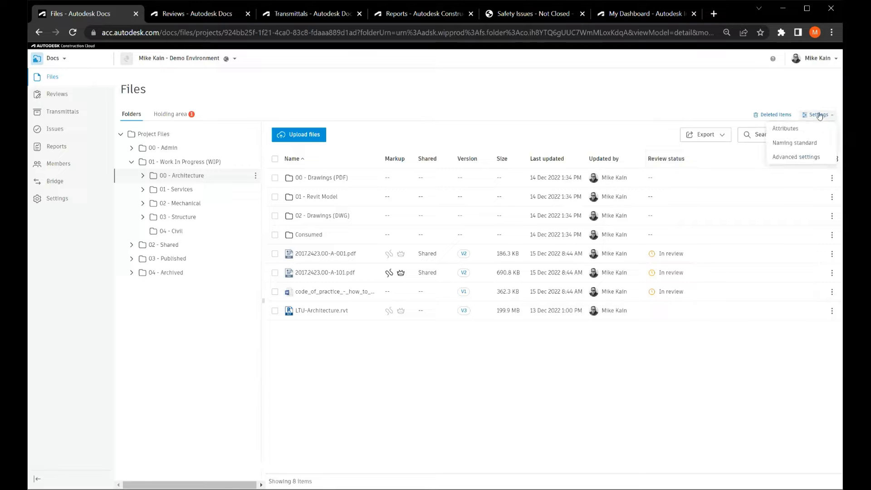
click(802, 141)
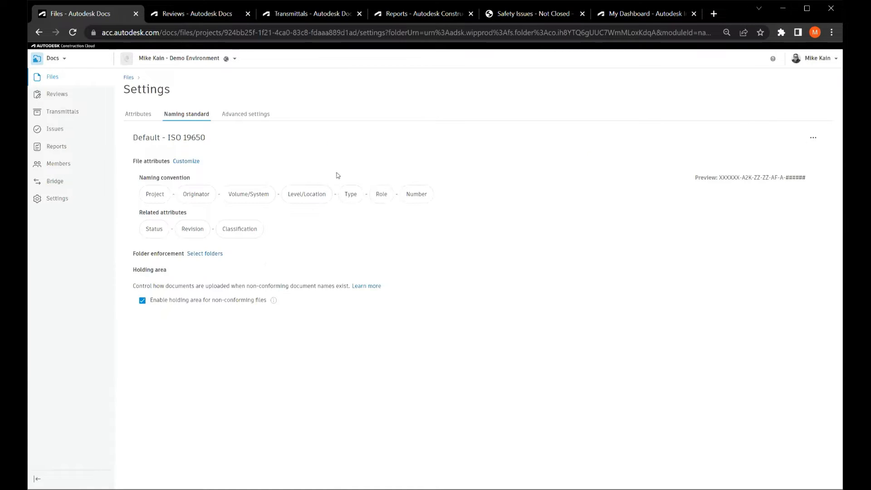
click(177, 147)
click(130, 78)
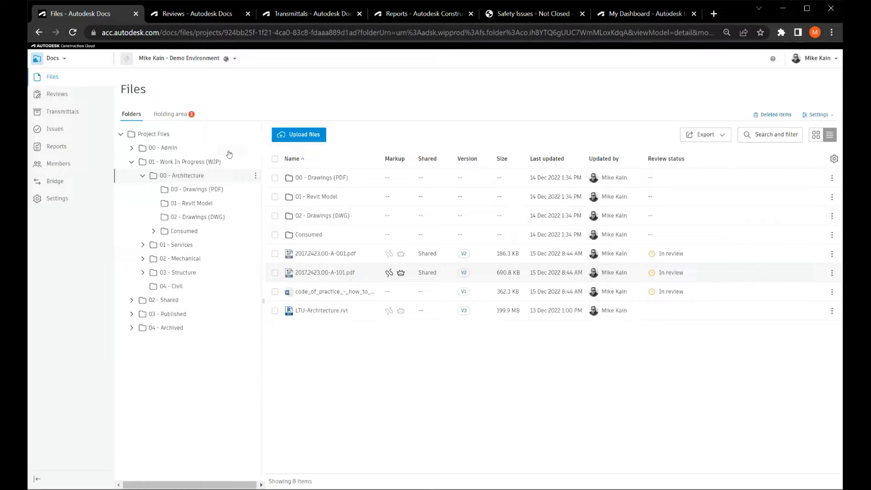
Check the holding area for files that do not conform to the naming standard, and return to the folders.
click(179, 117)
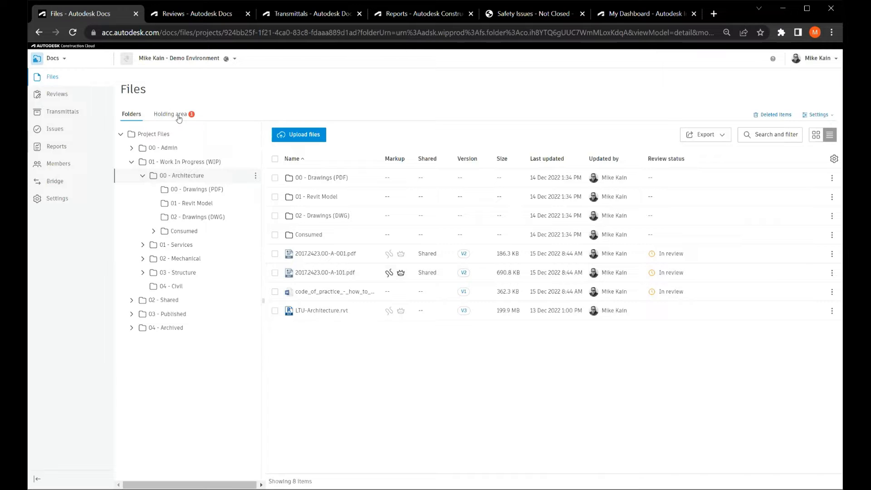
click(180, 117)
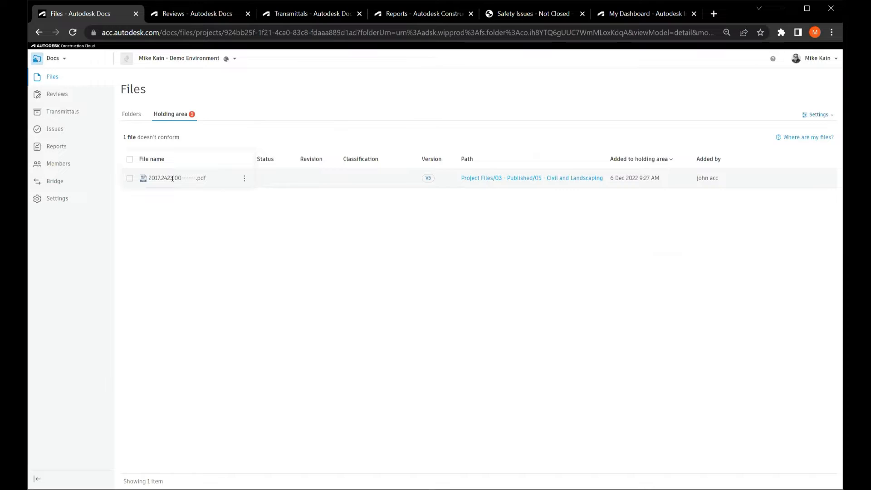
click(136, 118)
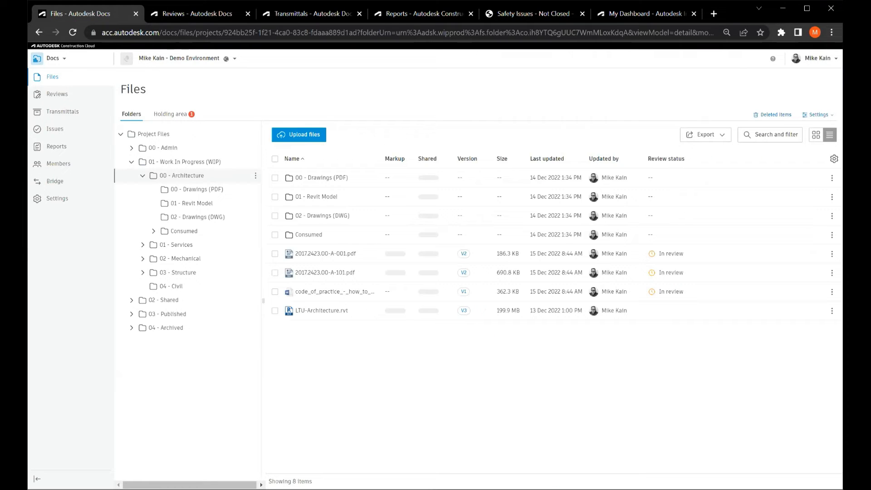
Examine the advanced file settings, including the expiry periods offered for public links, and return to the file list without changing them.
click(817, 116)
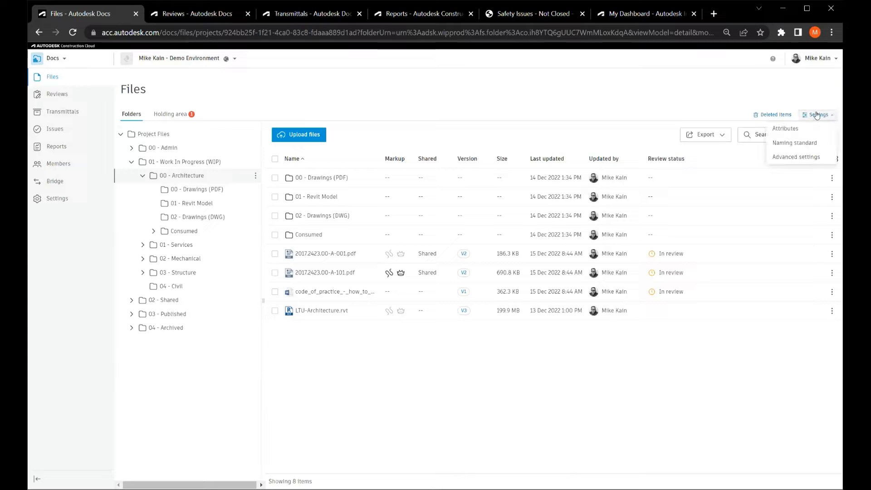
click(797, 158)
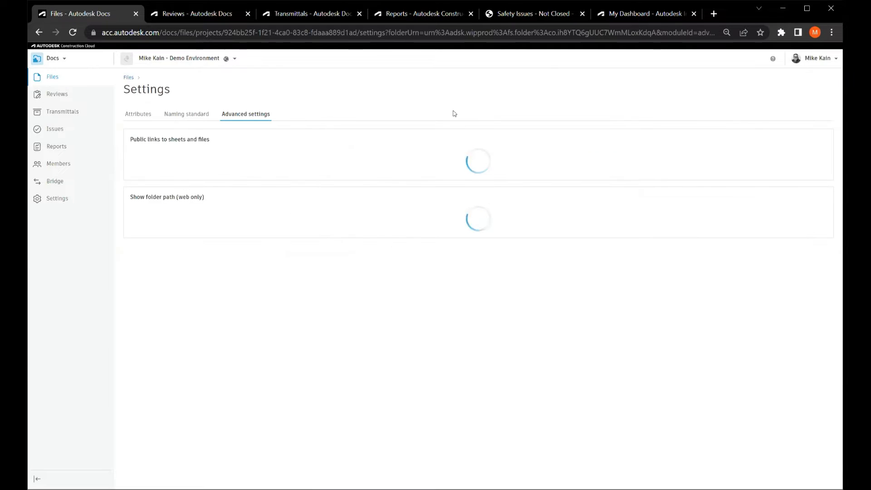
key(ctrl)
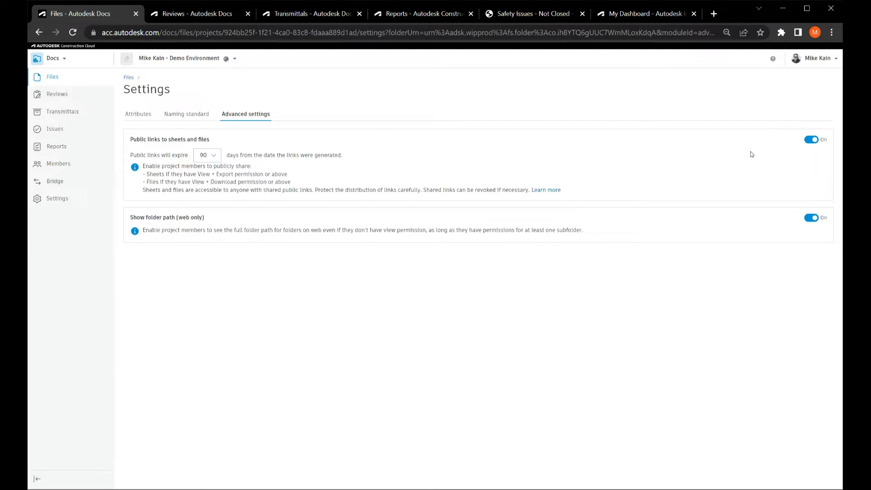
key(ctrl)
key(ctrl)
click(215, 156)
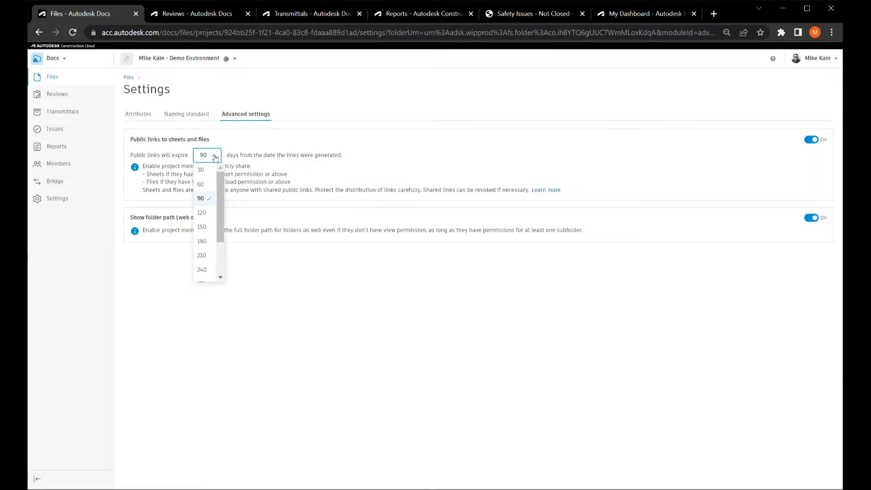
key(ctrl)
scroll(209, 185, down, 2)
key(ctrl)
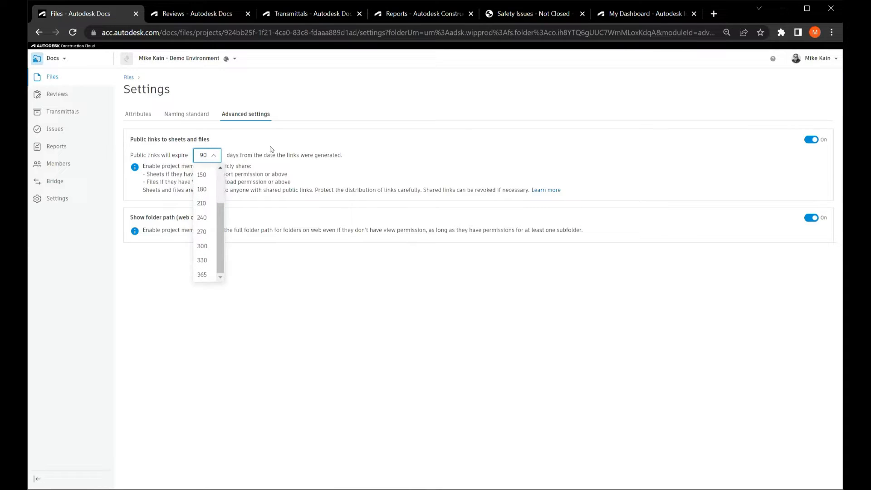
click(468, 170)
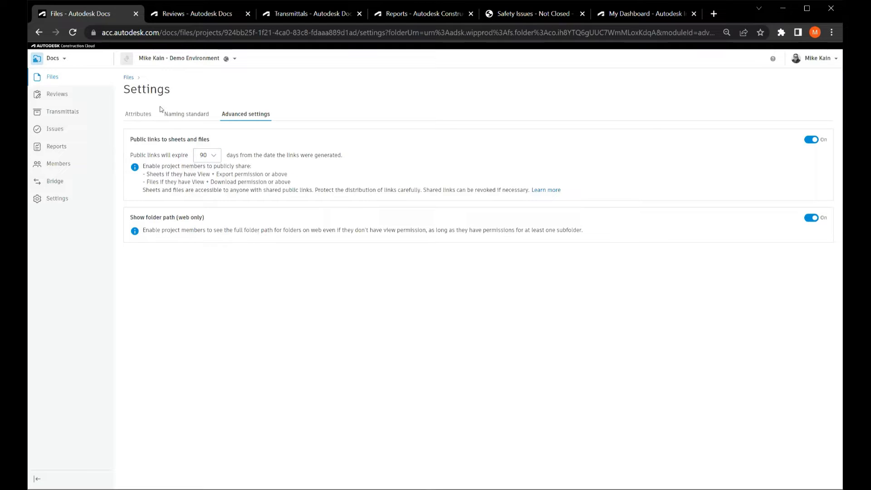
click(129, 78)
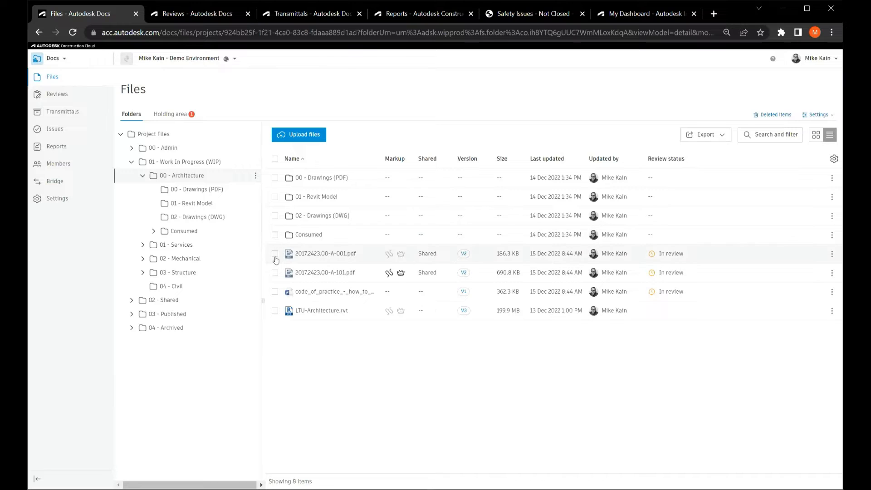
Select 2017.2423.00-A-001.pdf and 2017.2423.00-A-101.pdf and open their sharing options for project members with view-only access or higher.
click(275, 253)
click(275, 272)
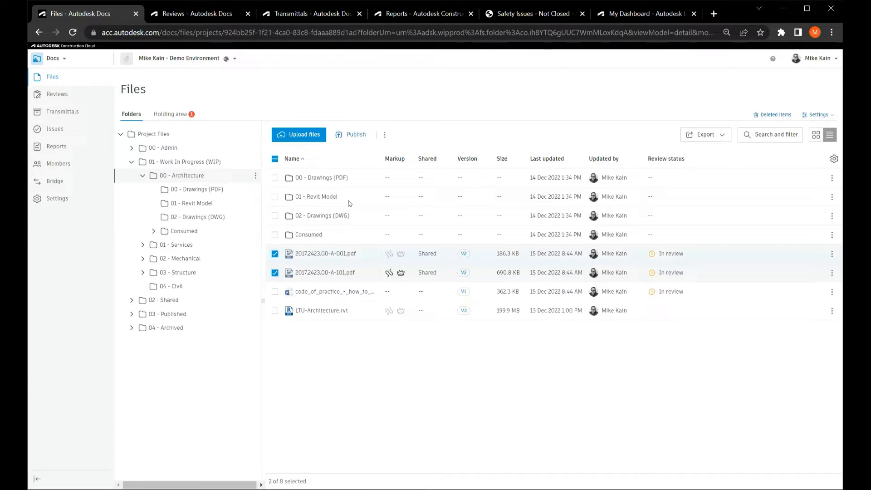
click(385, 135)
click(391, 191)
click(371, 135)
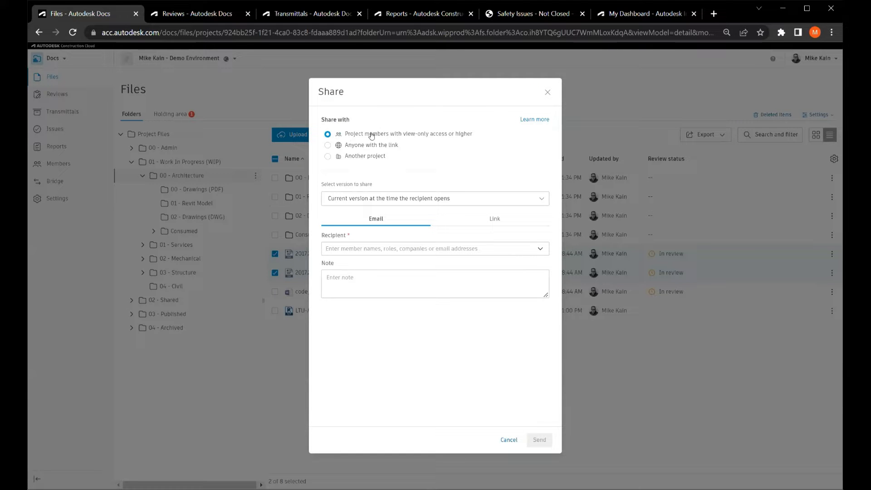
Examine the version, email and link options for sharing the two PDFs with project members.
click(419, 206)
click(419, 205)
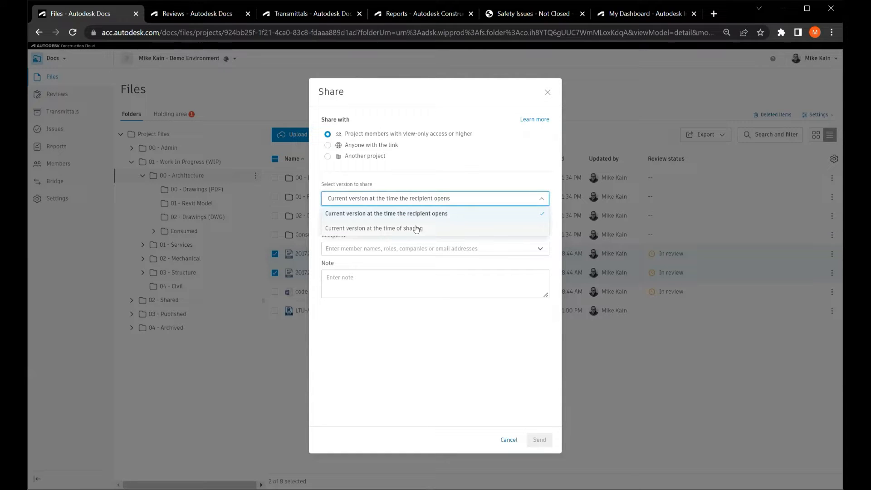
click(416, 229)
click(414, 252)
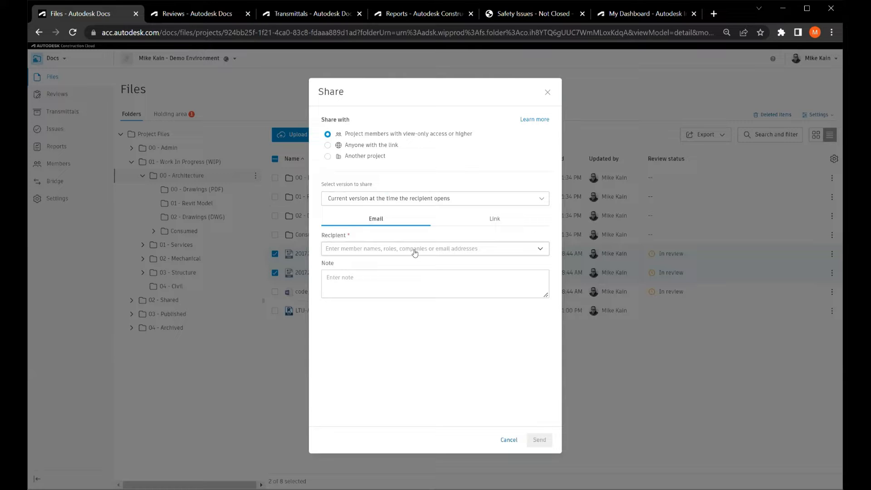
click(386, 280)
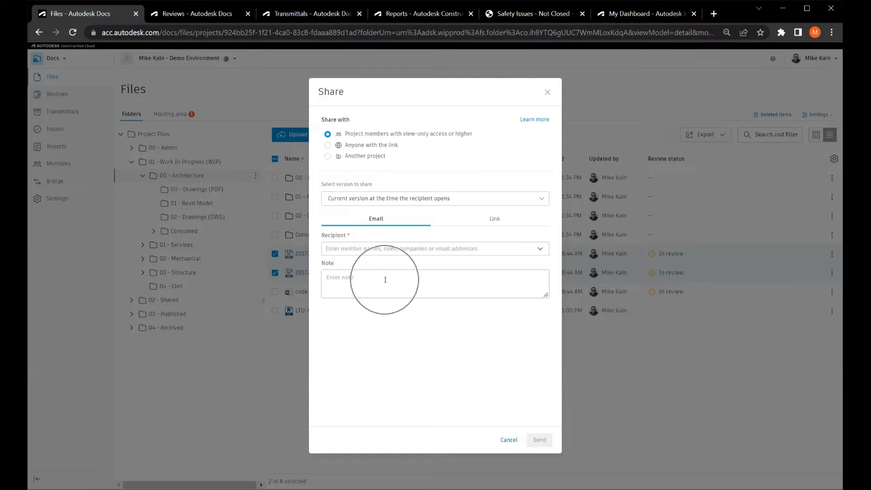
click(493, 220)
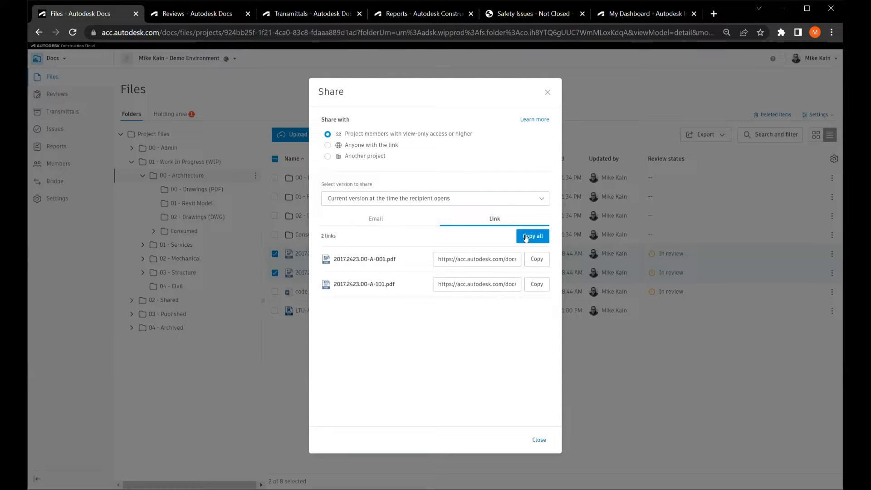
Switch sharing to anyone with the link and examine its expiry, version, email and link options.
click(359, 148)
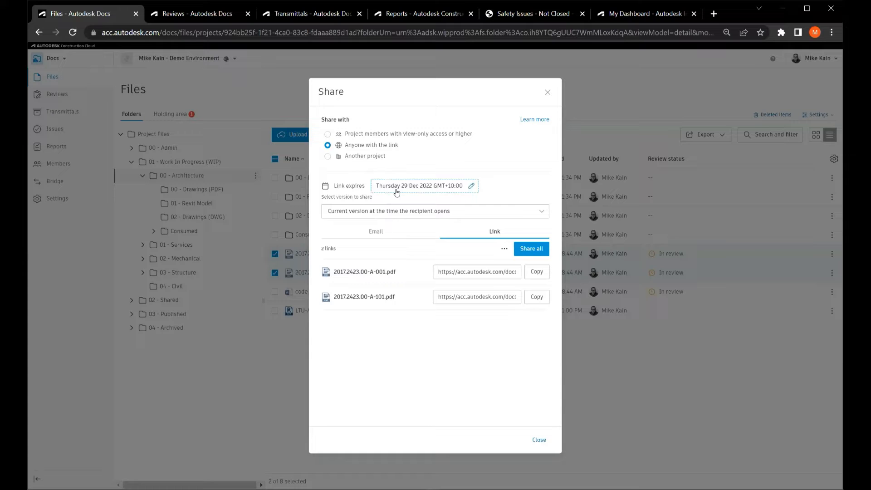
key(ctrl)
key(ctrl)
click(396, 213)
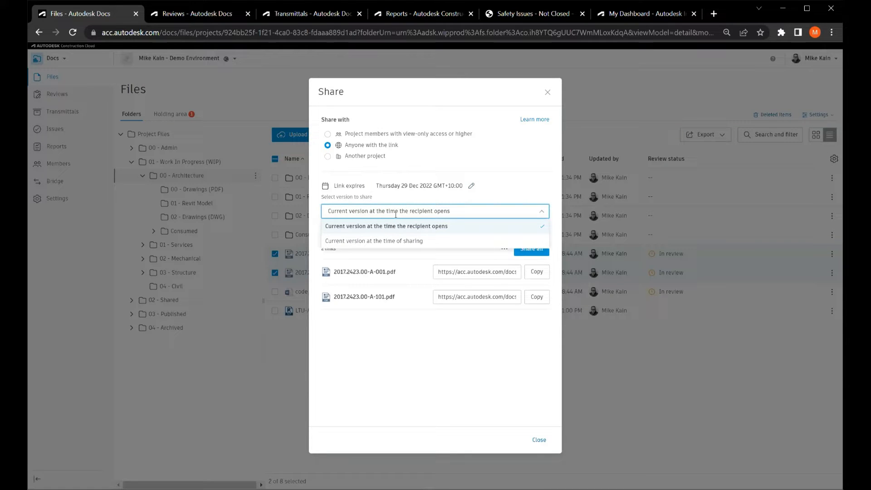
click(529, 188)
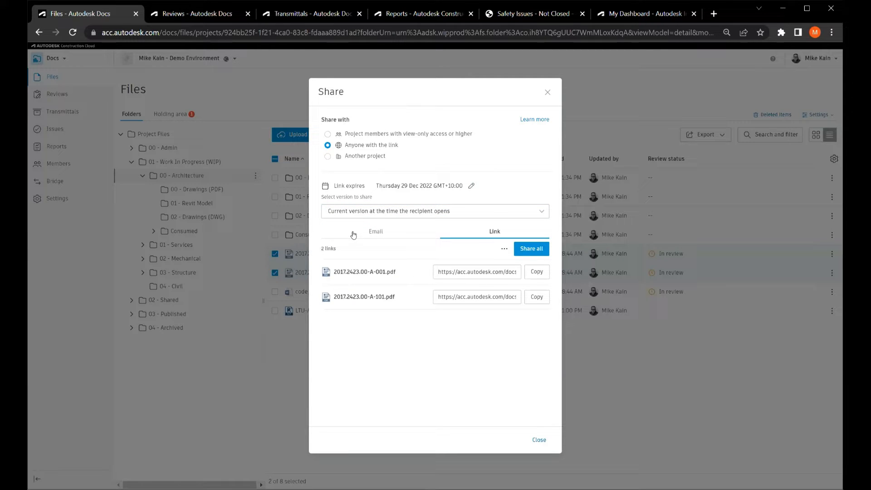
click(371, 234)
click(392, 289)
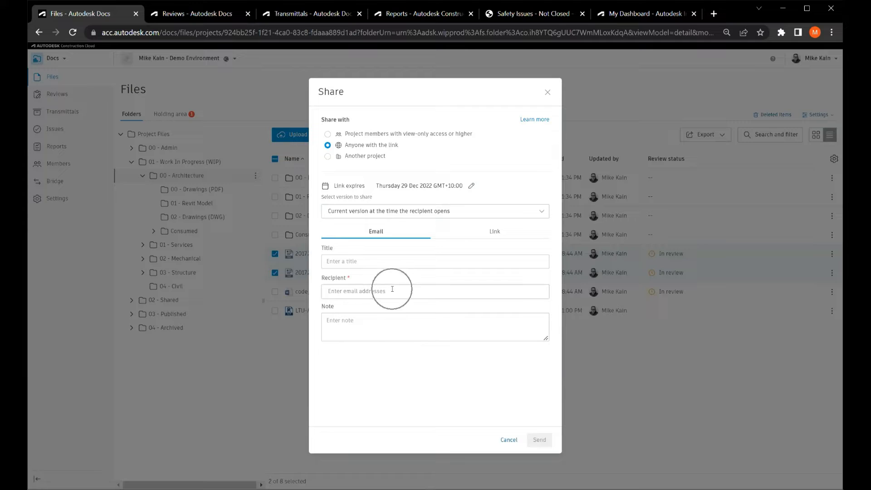
click(494, 231)
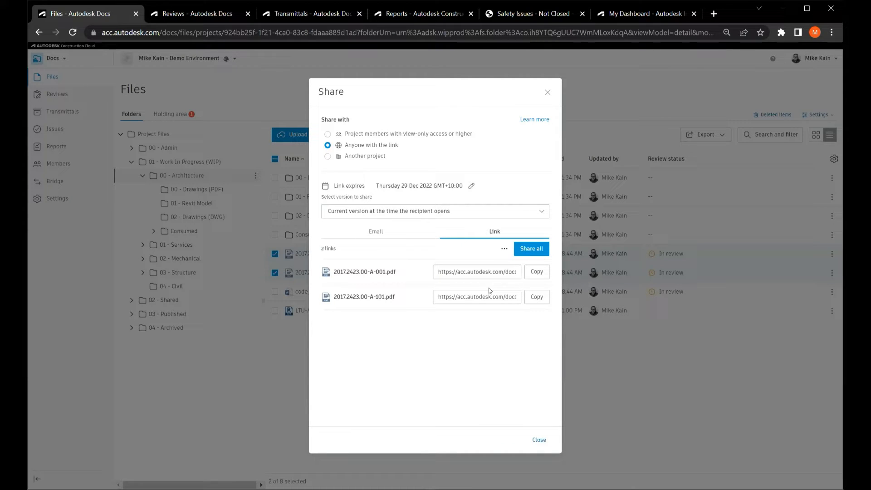
Switch sharing to another project and check the target project options for the two PDFs.
click(358, 157)
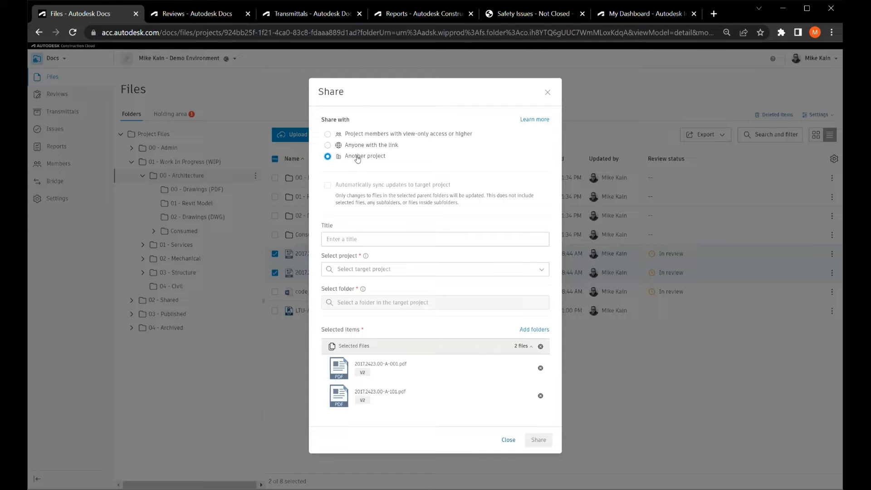
click(405, 268)
click(412, 252)
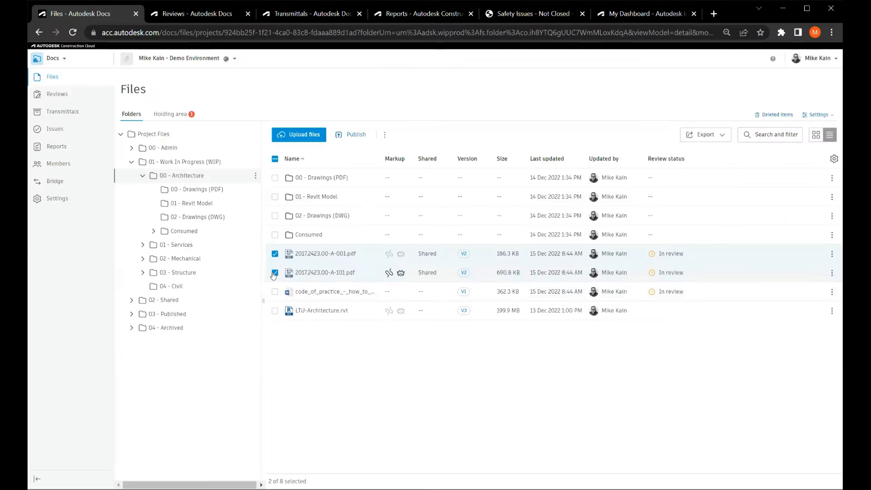
Clear the PDF selection and examine the version history of LTU-Architecture.rvt.
click(275, 254)
click(274, 254)
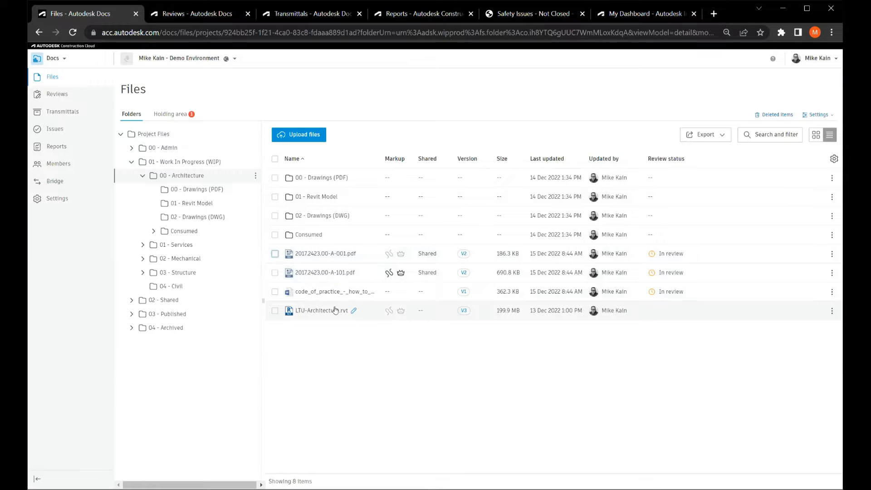
click(464, 313)
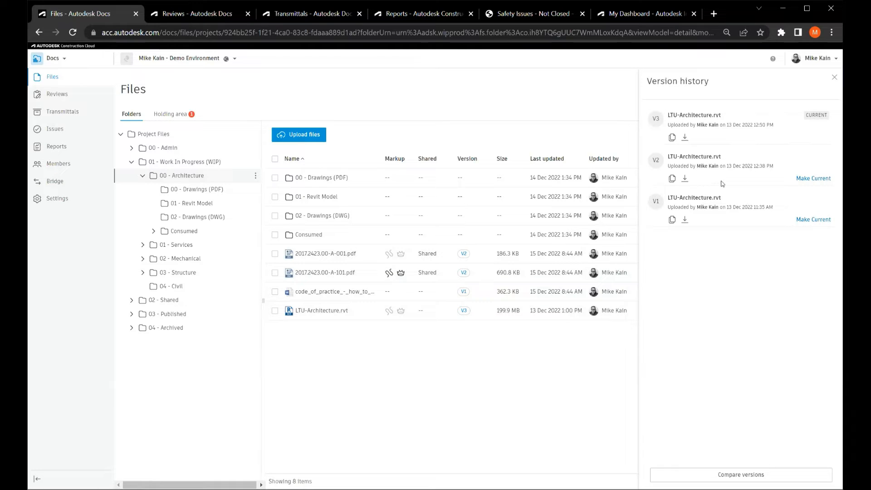
click(823, 183)
Compare versions V3 and V2 of LTU-Architecture.rvt using the Coordination view for both documents.
click(736, 476)
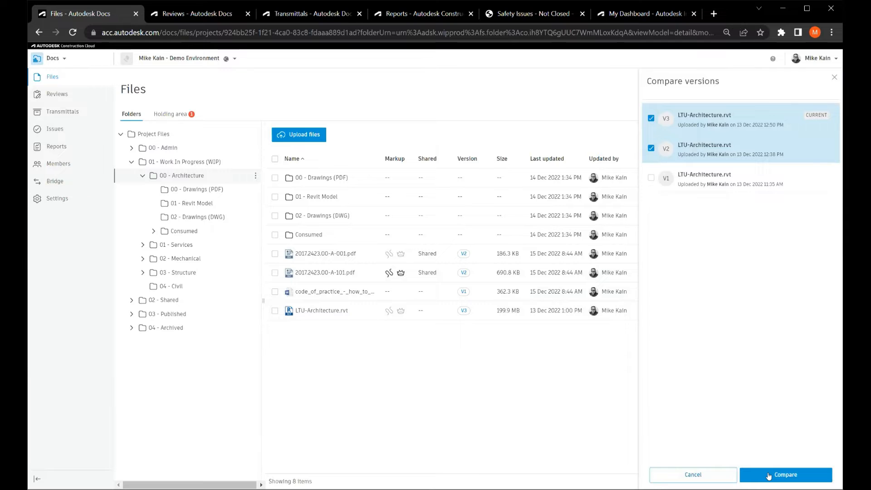
click(769, 476)
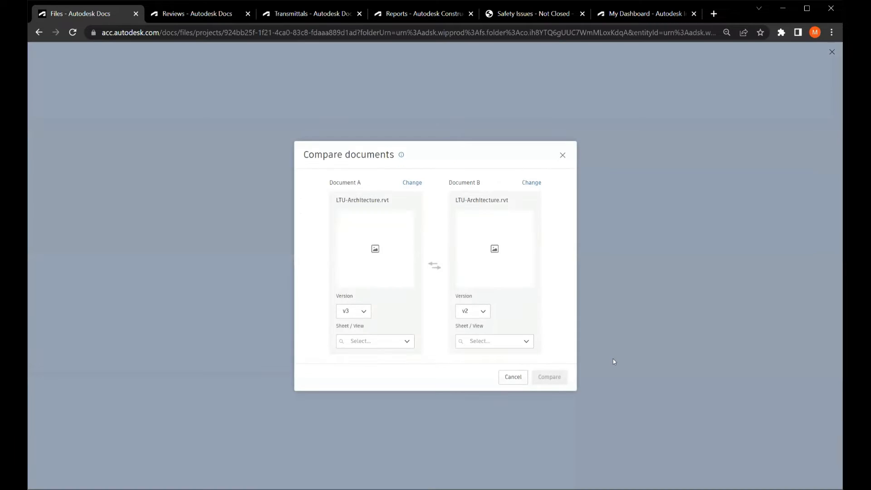
click(481, 311)
click(552, 312)
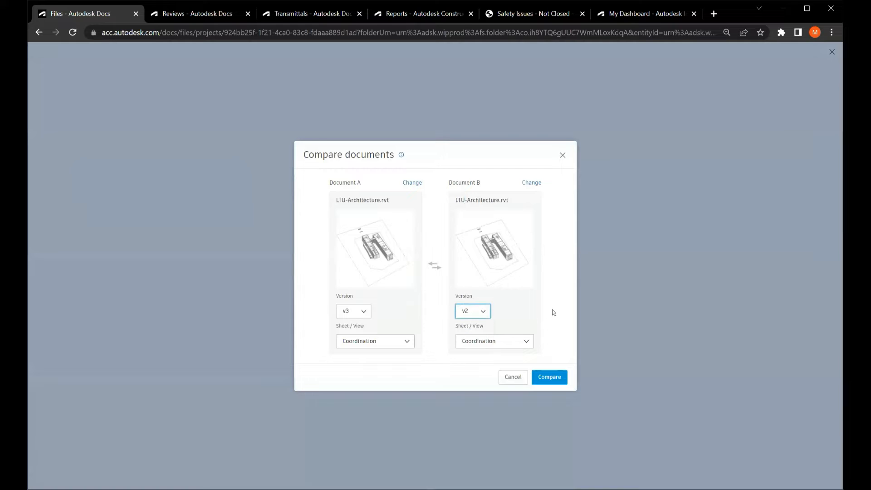
click(558, 380)
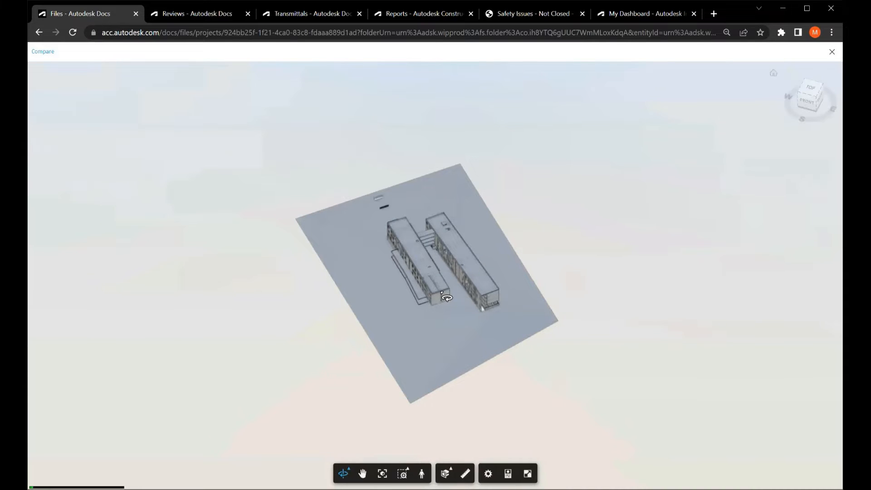
Examine the highlighted differences on the 3D building model in the version comparison.
scroll(446, 297, up, 3)
scroll(446, 297, up, 4)
drag(447, 298, 449, 319)
scroll(450, 320, up, 2)
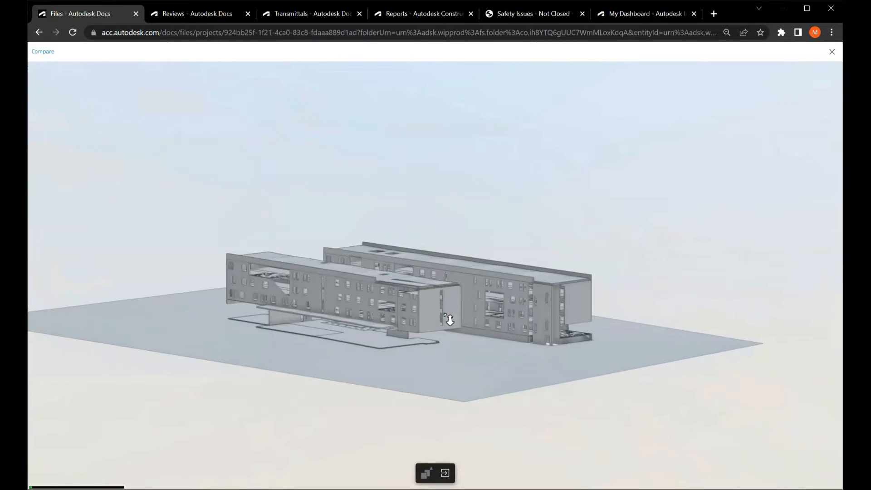
scroll(450, 320, up, 5)
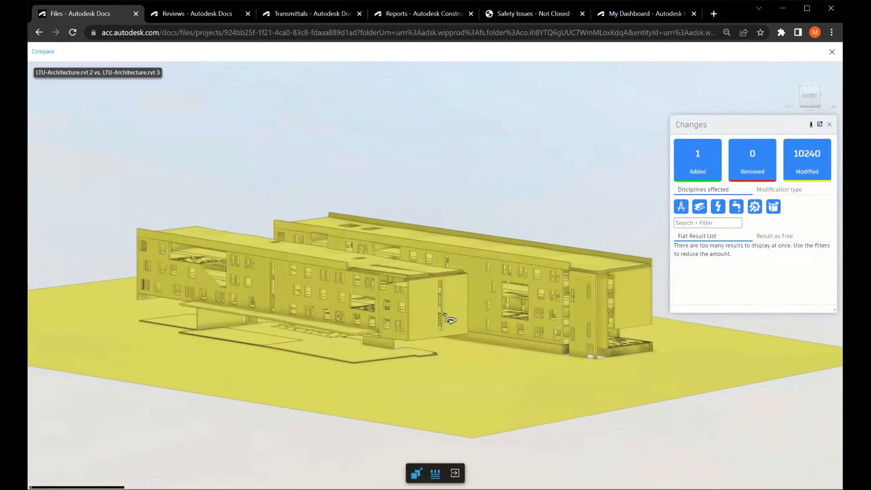
scroll(449, 320, up, 2)
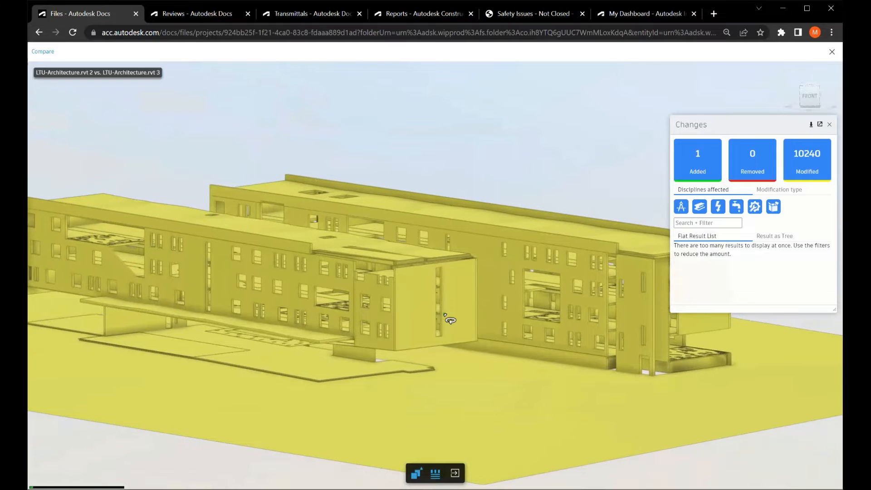
scroll(450, 320, down, 3)
scroll(450, 320, up, 1)
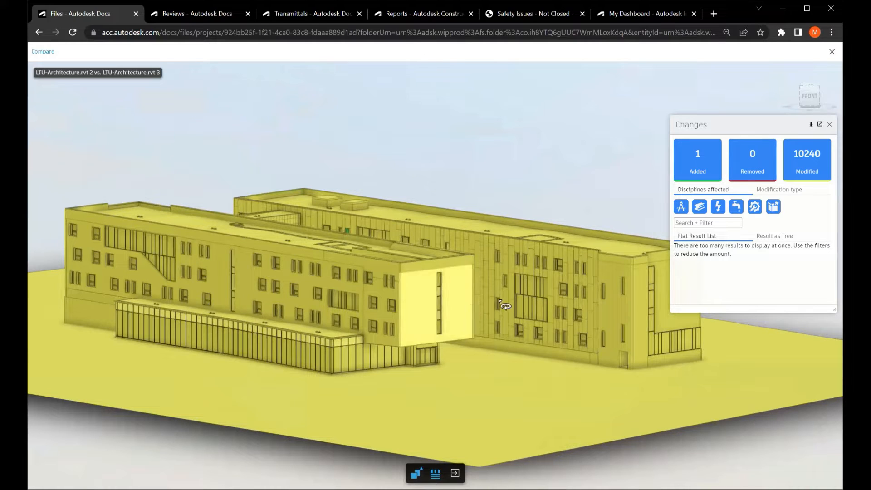
Filter the model version changes to added elements only and inspect the PUNCHED OPENING - B FIXED element in the model.
click(698, 169)
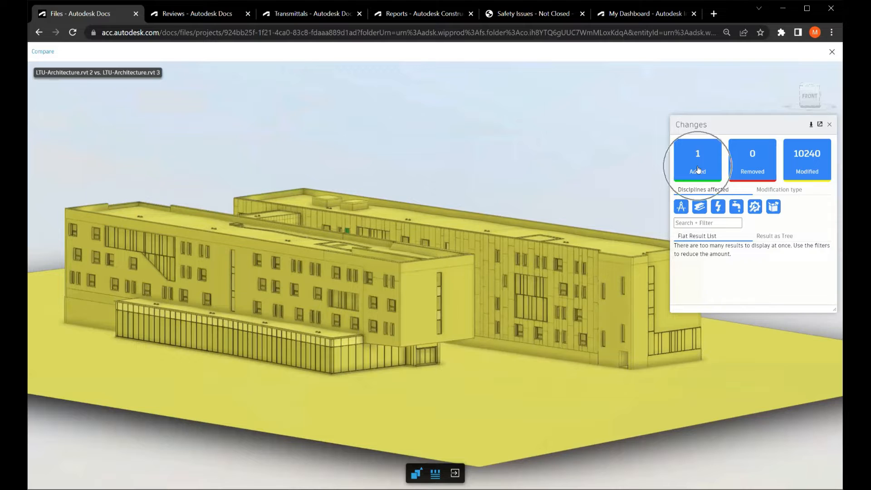
click(699, 169)
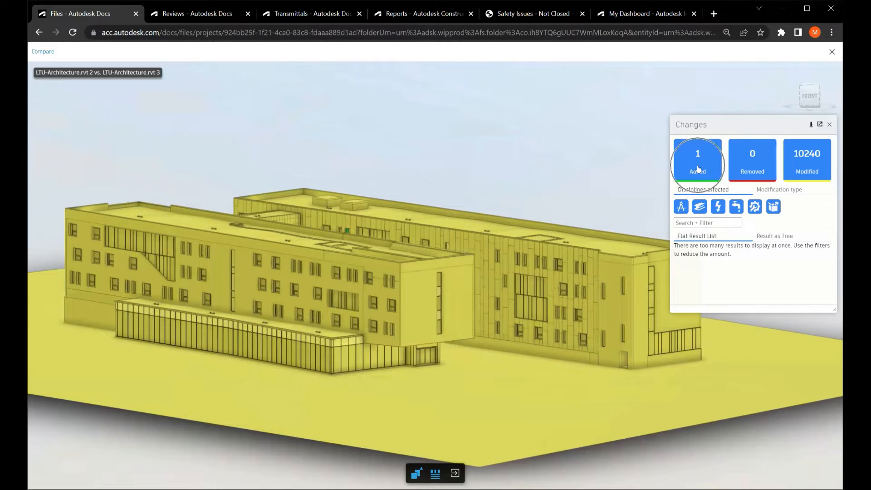
click(756, 171)
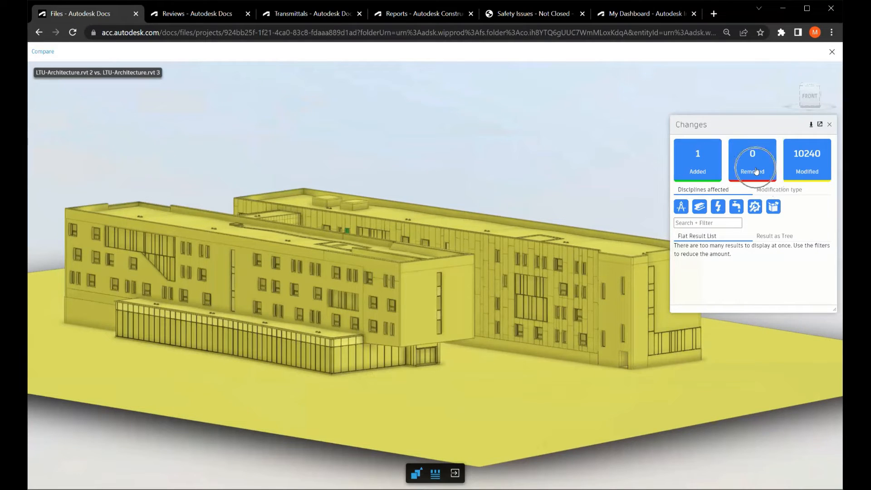
click(812, 172)
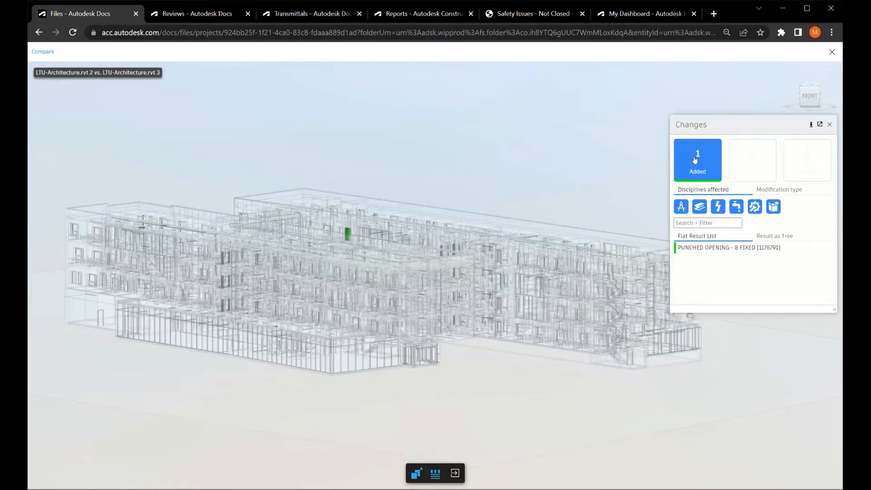
click(704, 248)
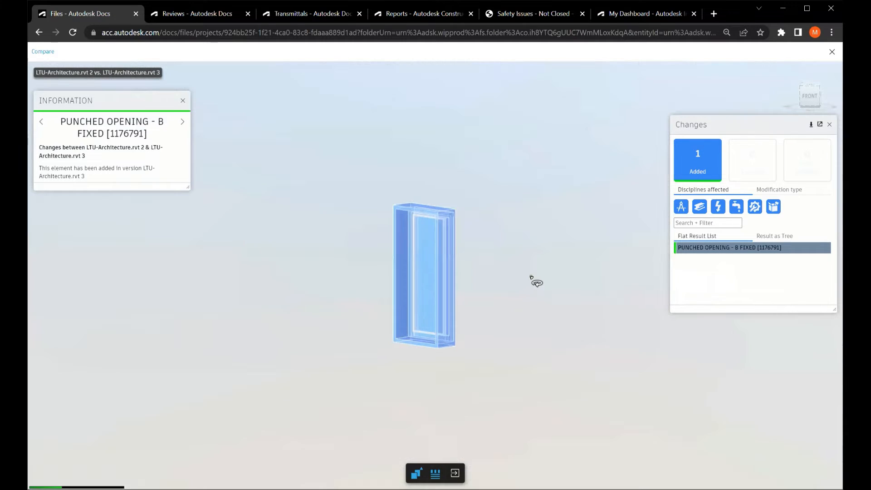
scroll(531, 277, down, 1)
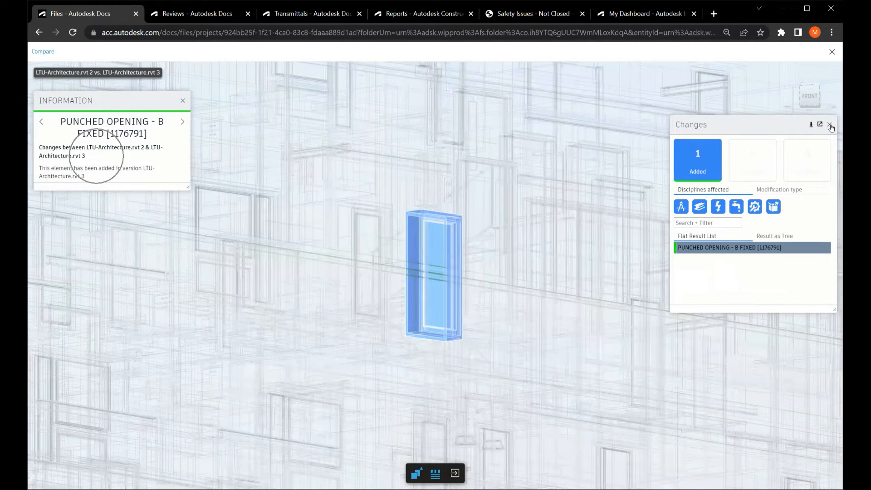
Close the changes list and leave the model comparison to return to the 00 - Architecture folder's files.
click(831, 126)
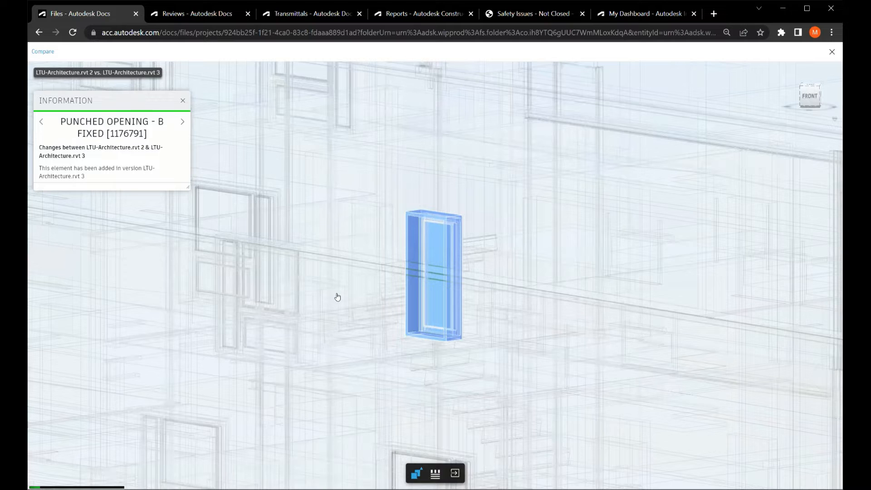
key(Escape)
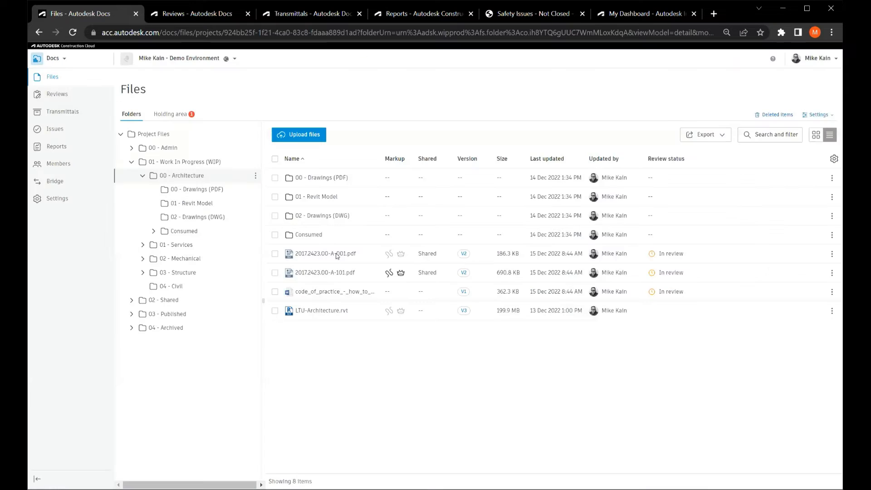
click(336, 255)
click(833, 53)
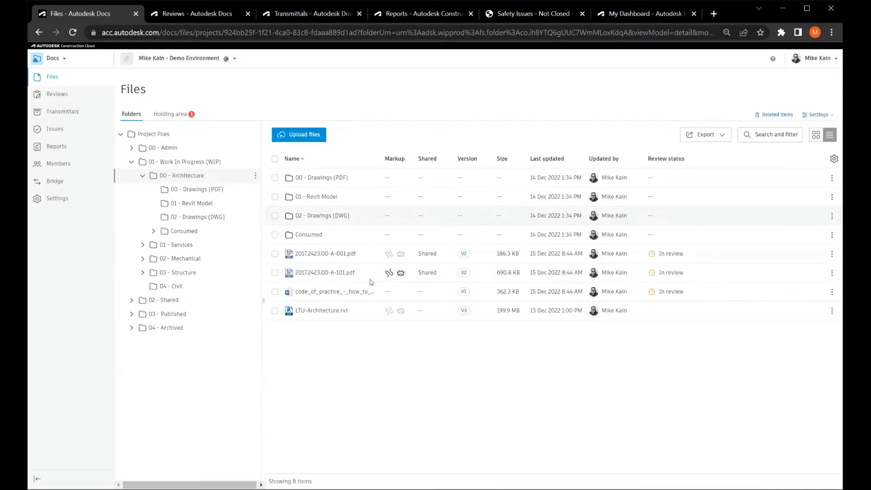
Compare versions V2 and V1 of 2017.2423.00-A-001.pdf as an overlay, hiding and reshowing V2 to examine the differences.
click(464, 255)
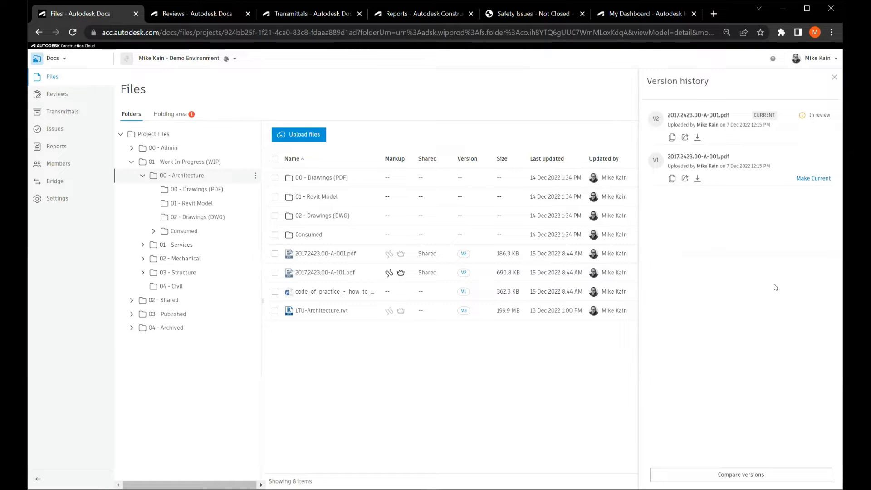
click(747, 474)
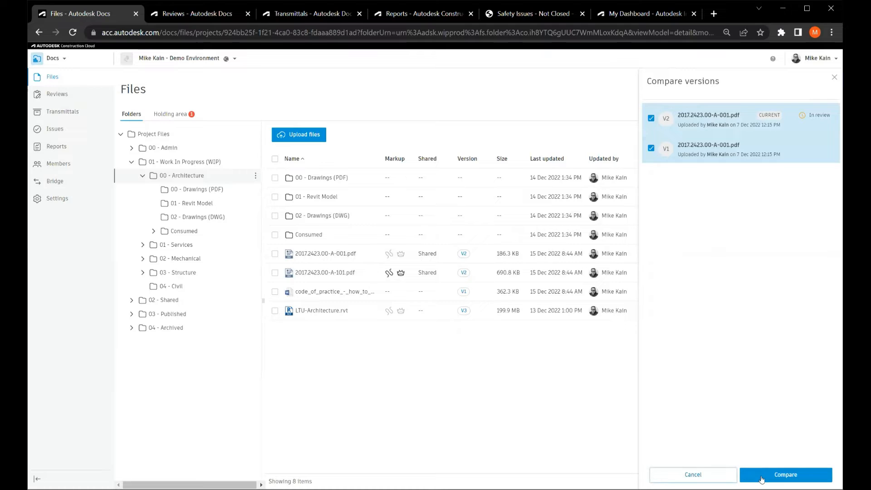
click(763, 476)
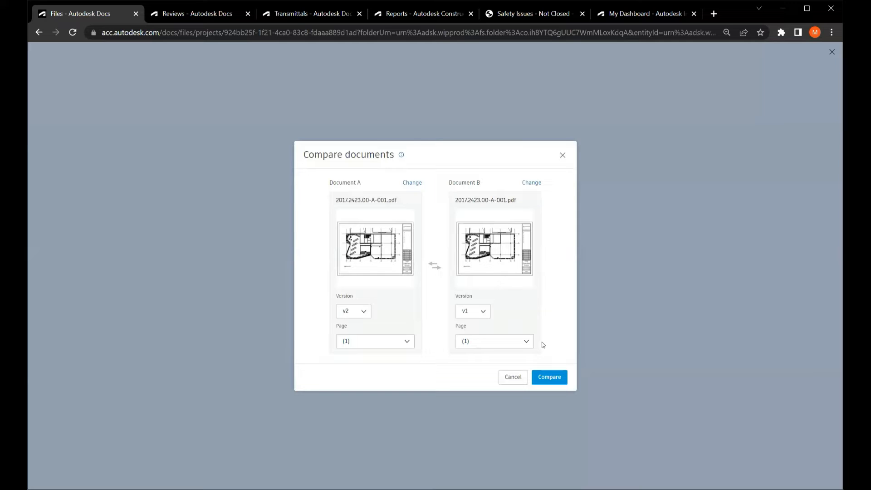
click(539, 375)
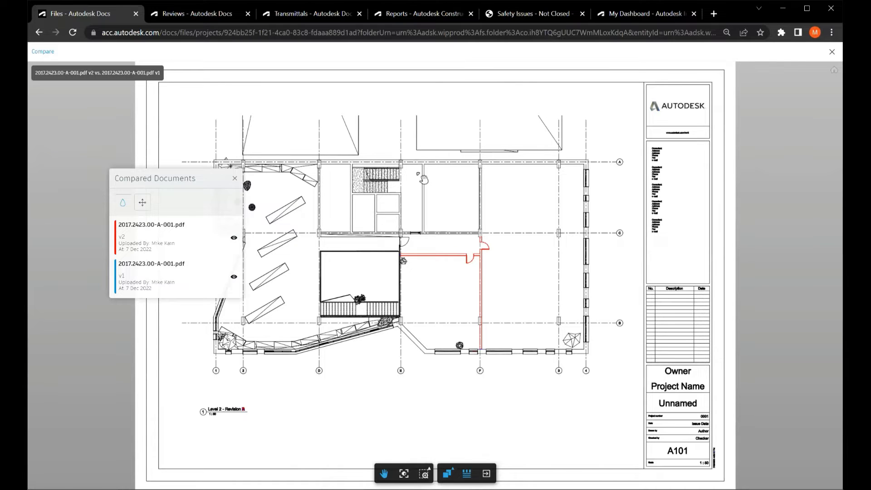
click(234, 239)
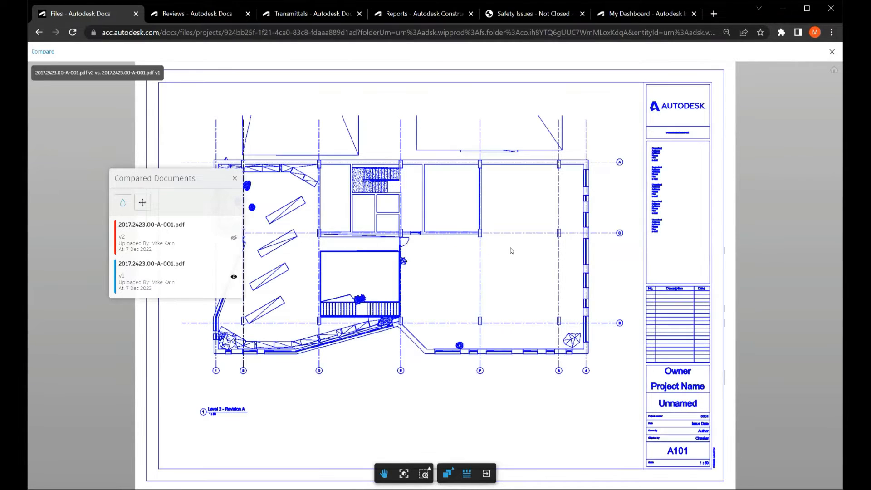
click(234, 239)
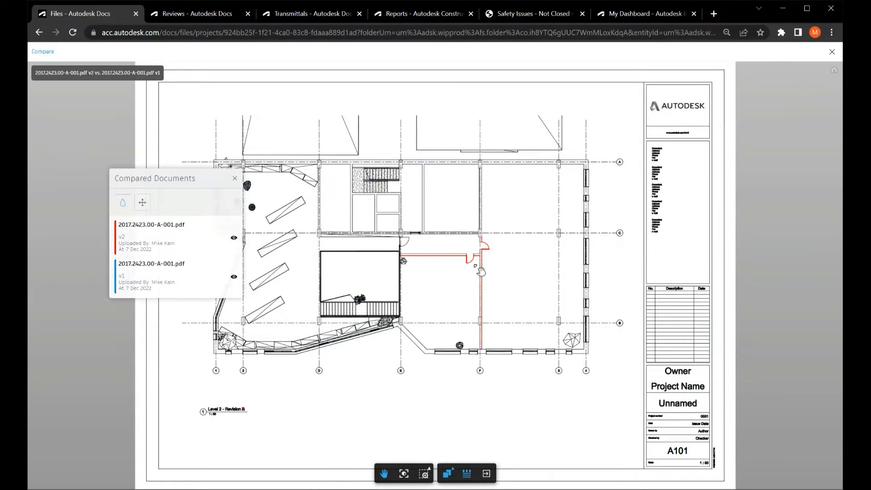
Switch the PDF comparison to Side by Side, move the divider past the new walls, and close the comparison.
key(ctrl)
click(446, 475)
key(ctrl)
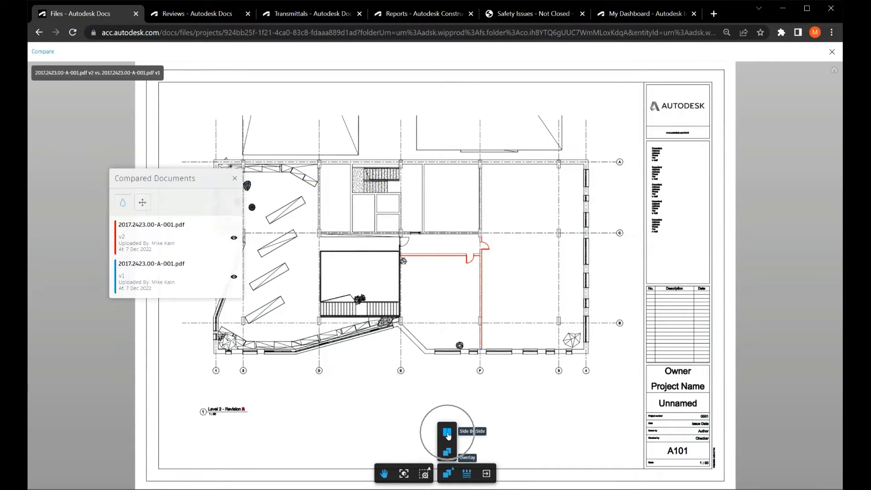
click(448, 435)
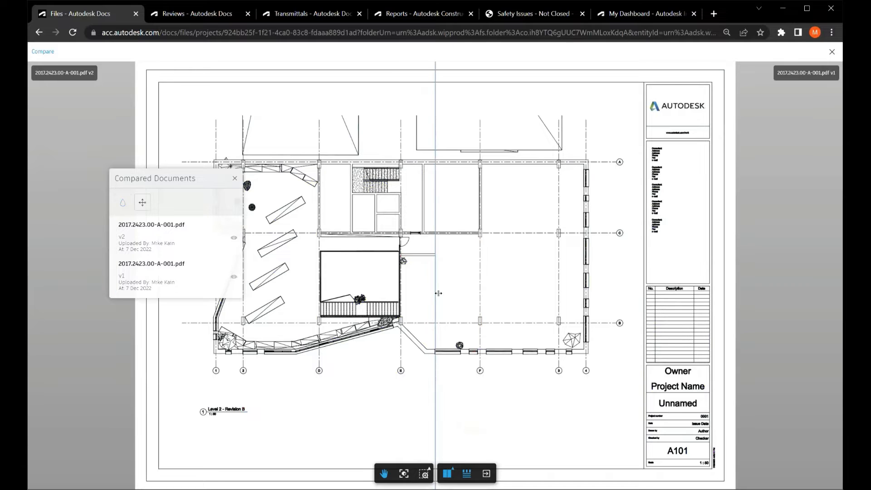
mouse_move(438, 293)
mouse_down()
mouse_move(515, 286)
mouse_move(409, 280)
mouse_move(502, 284)
mouse_up()
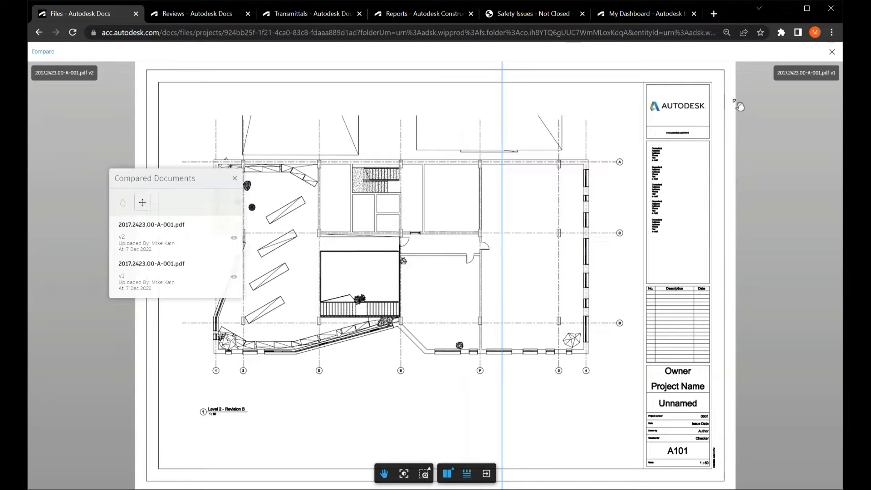
click(832, 52)
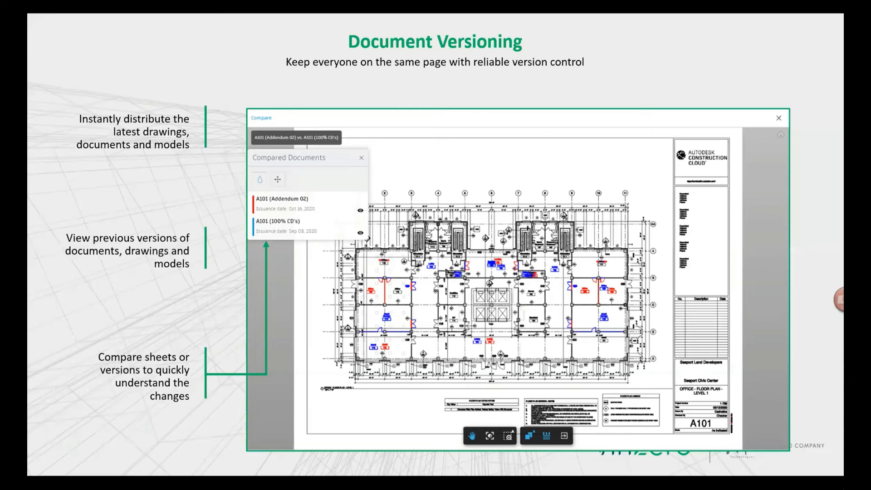
click(539, 275)
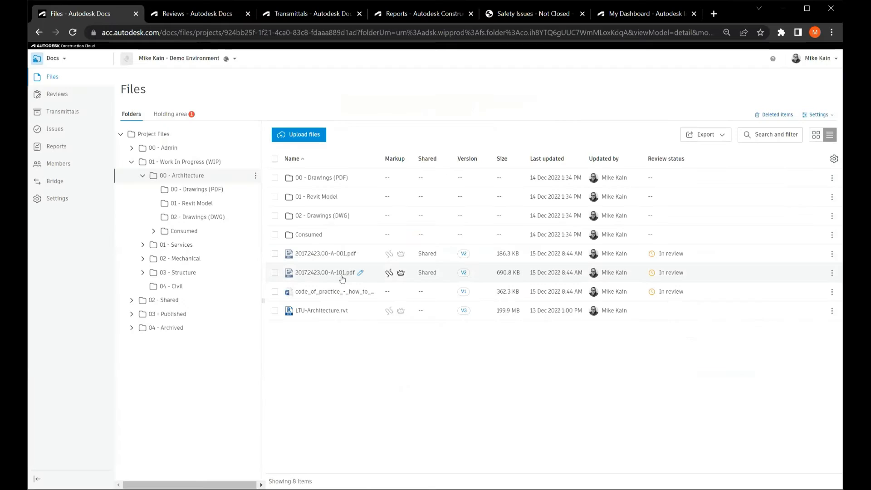
Open 2017.2423.00-A-101.pdf in the viewer and check its available measurement tools.
click(342, 277)
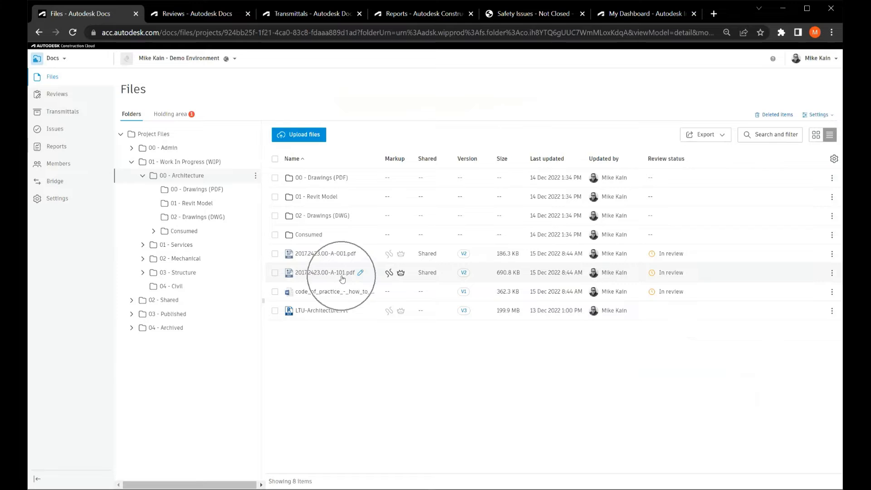
click(400, 275)
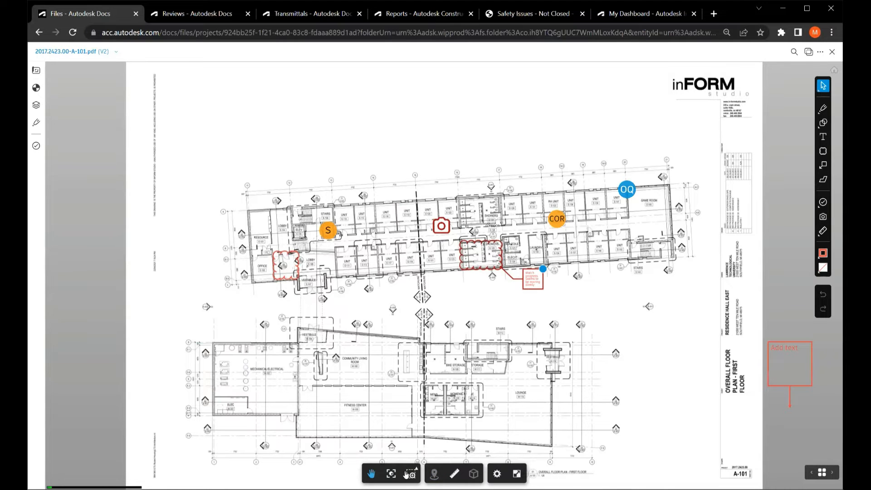
click(452, 474)
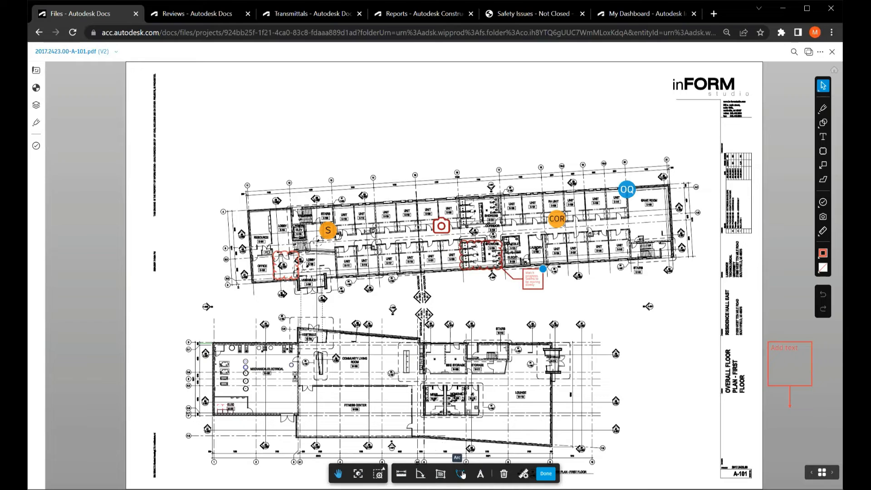
click(547, 474)
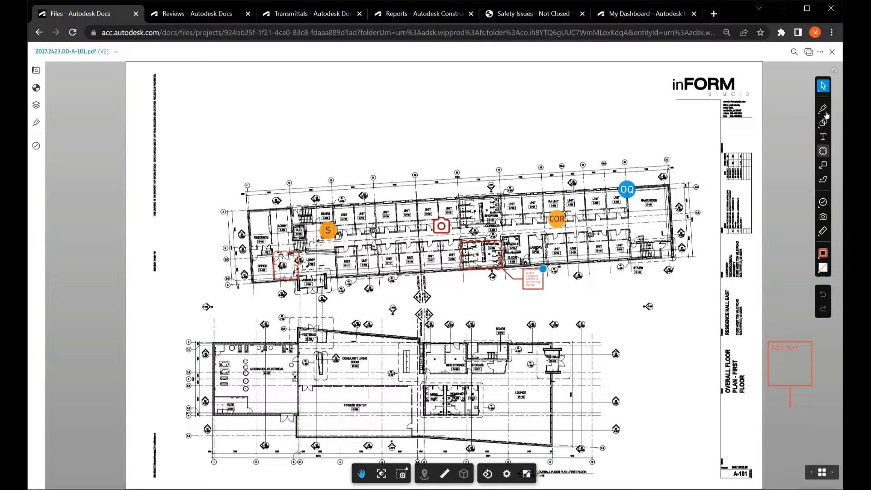
Examine the markup tools for the floor plan, including shapes, text, cloud, callout and polygon/polyline.
mouse_move(825, 112)
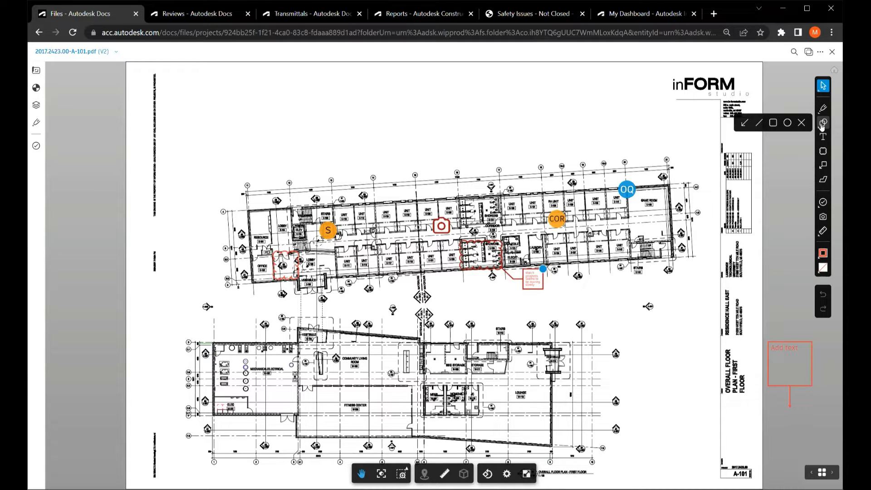
click(823, 126)
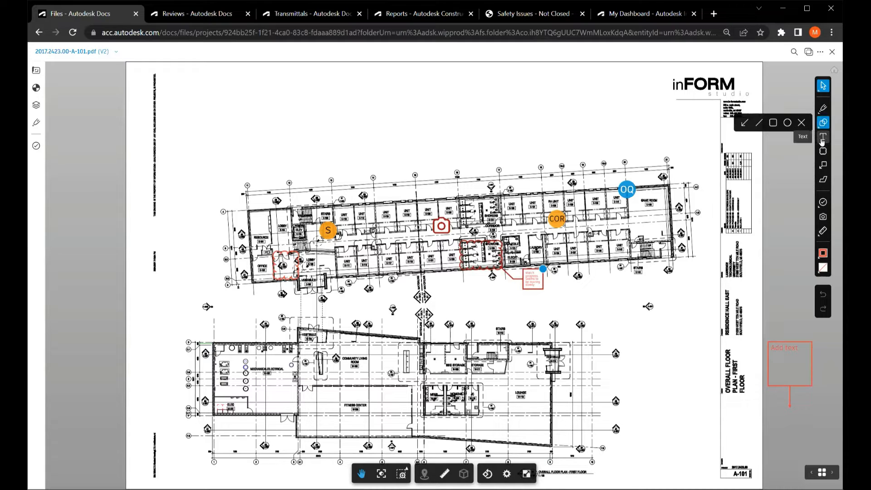
click(822, 142)
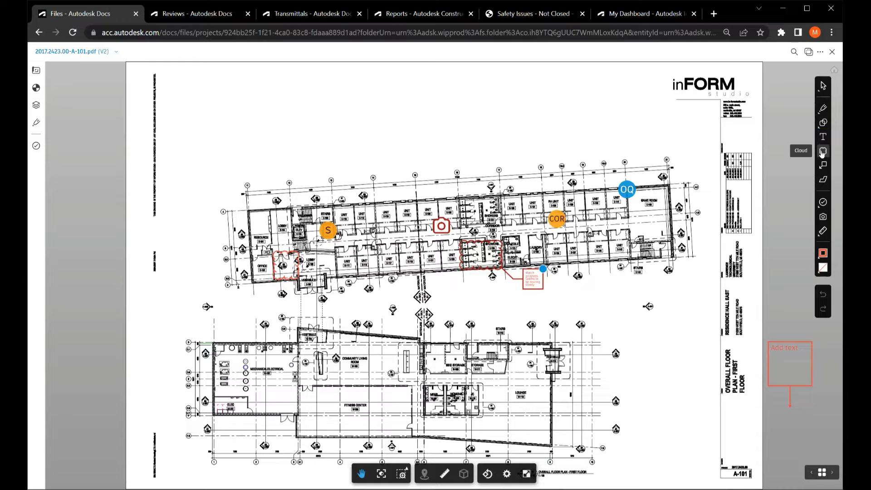
click(823, 152)
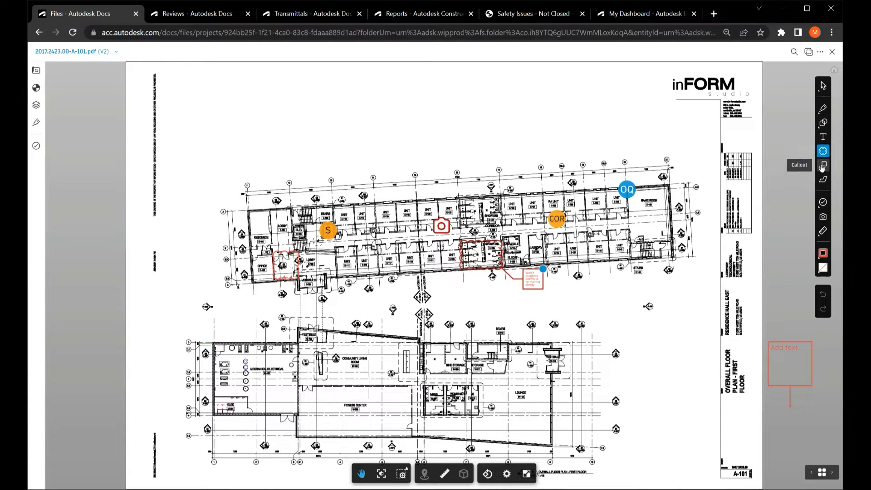
click(822, 179)
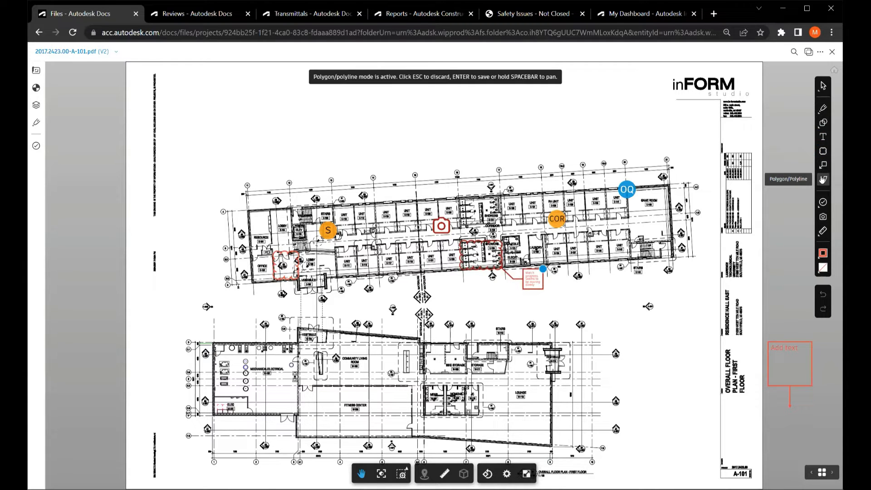
Examine the issue types and issue templates available for placing an issue on the floor plan.
click(823, 202)
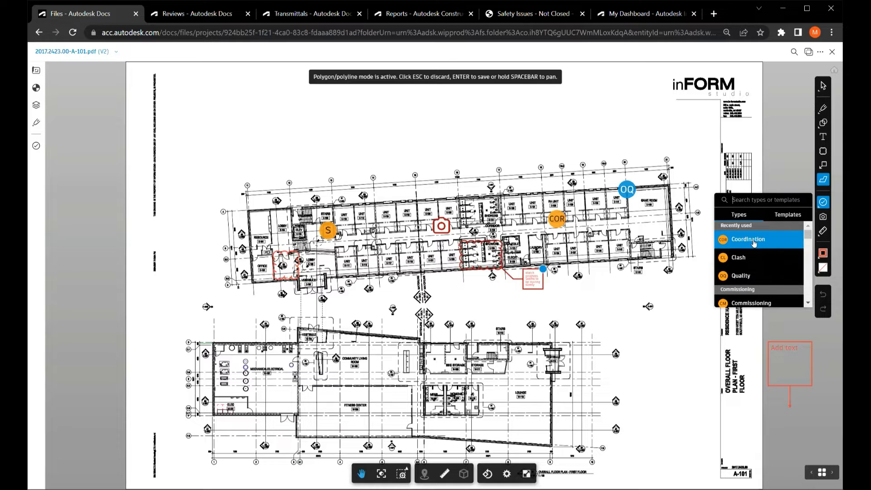
scroll(754, 243, down, 3)
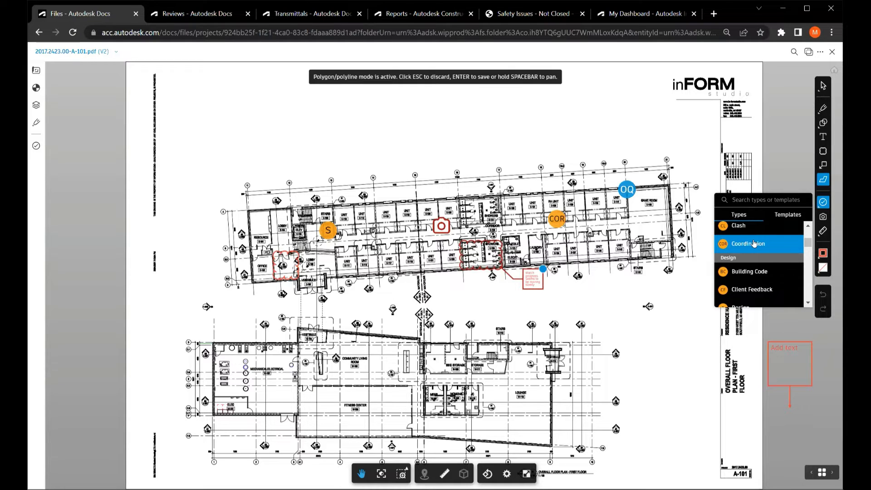
scroll(754, 244, down, 1)
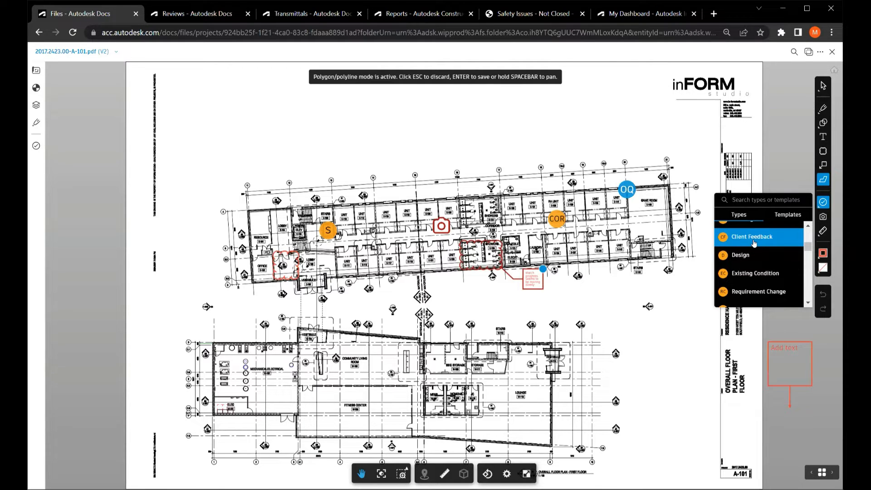
click(789, 217)
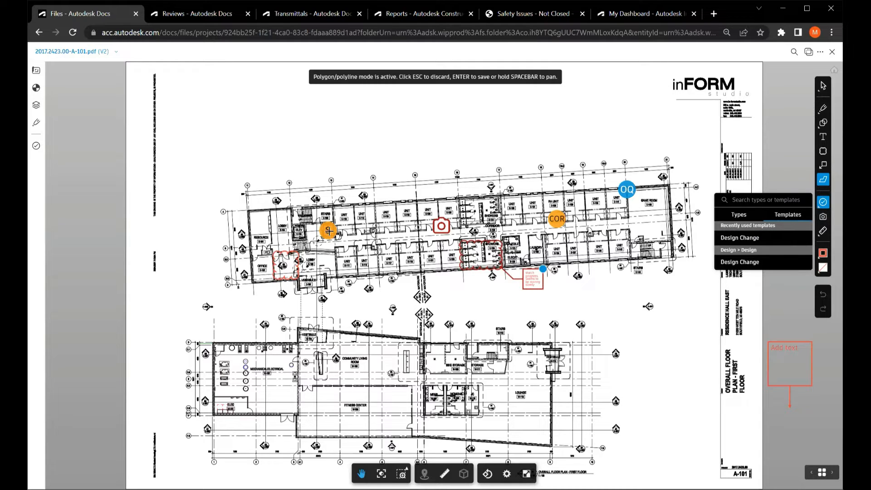
click(819, 404)
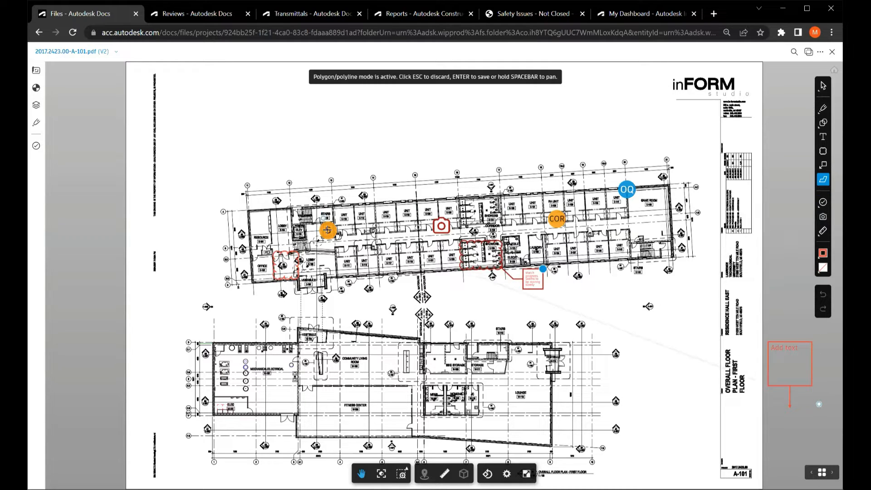
click(815, 354)
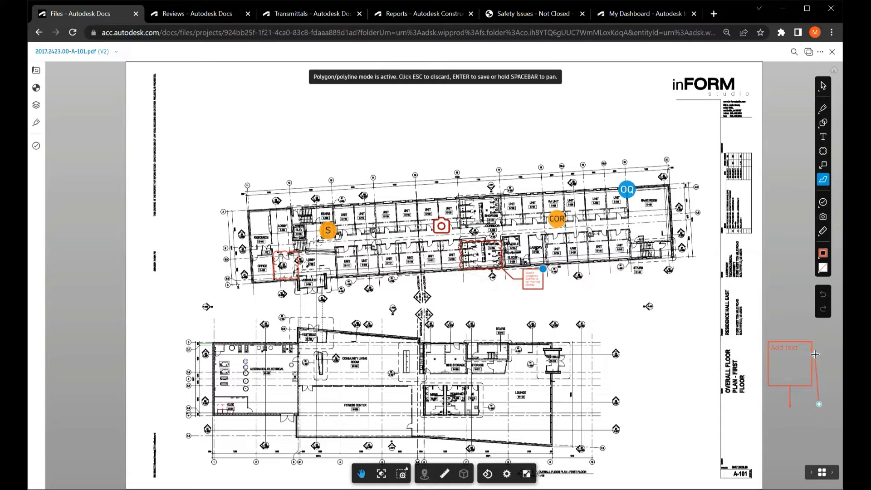
click(828, 185)
click(823, 202)
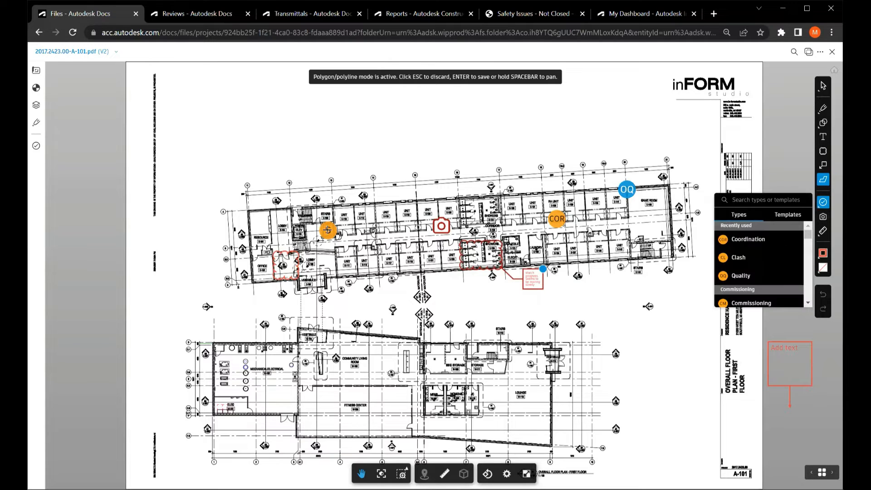
Leave the polygon markup mode, open the Safety issue near the stairs on the floor plan, and check its status options.
click(327, 230)
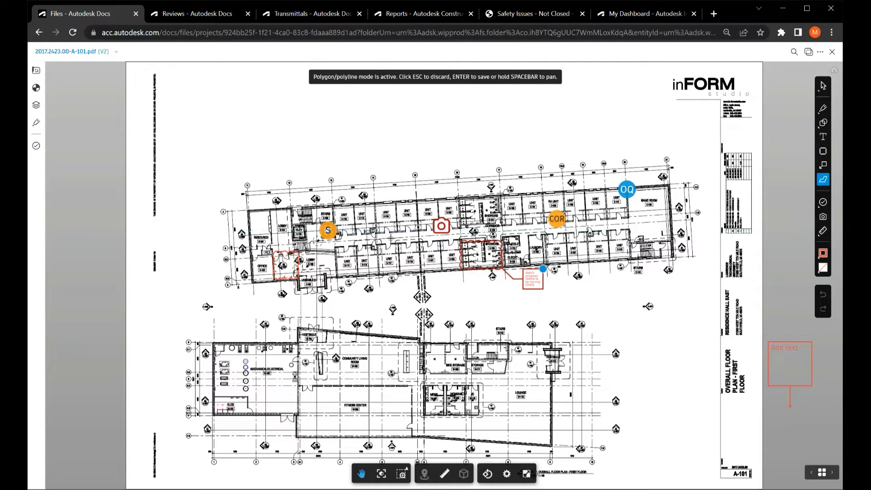
click(391, 238)
key(Escape)
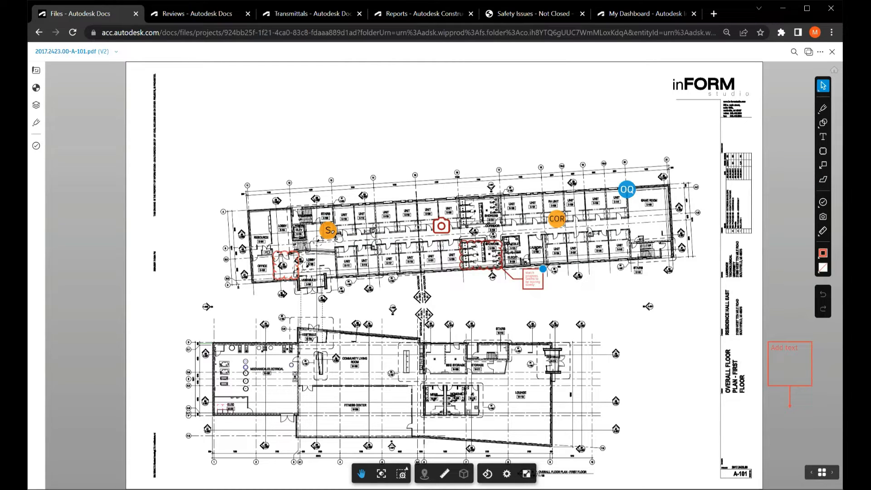
click(336, 232)
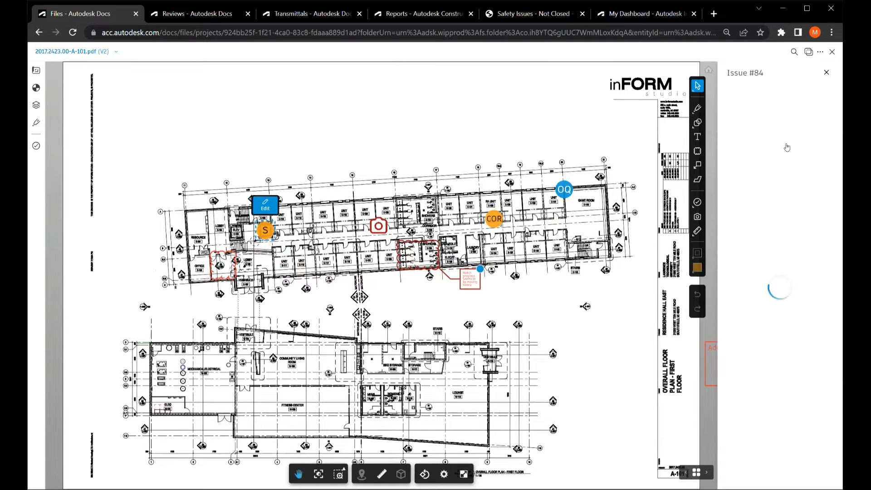
key(ctrl)
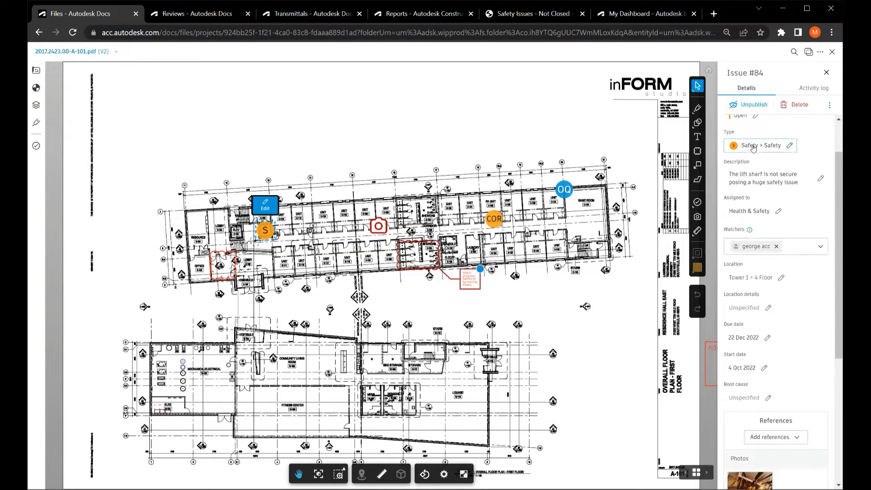
click(747, 167)
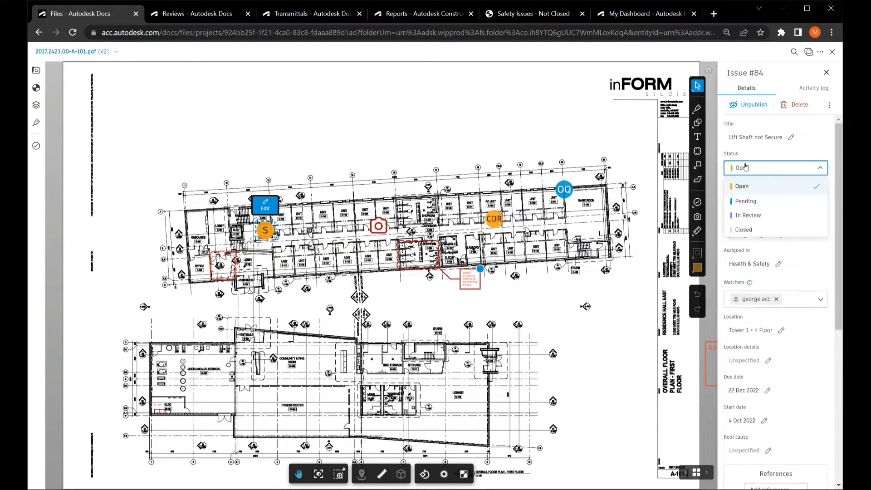
click(767, 154)
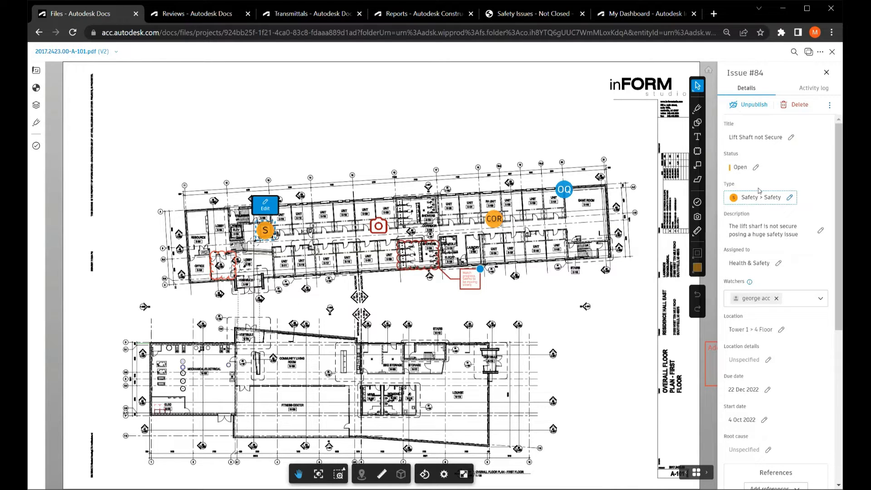
Review the safety issue's description, assignee and watchers, and check the Tower 1 floors available as its location.
scroll(762, 189, down, 1)
scroll(761, 185, down, 1)
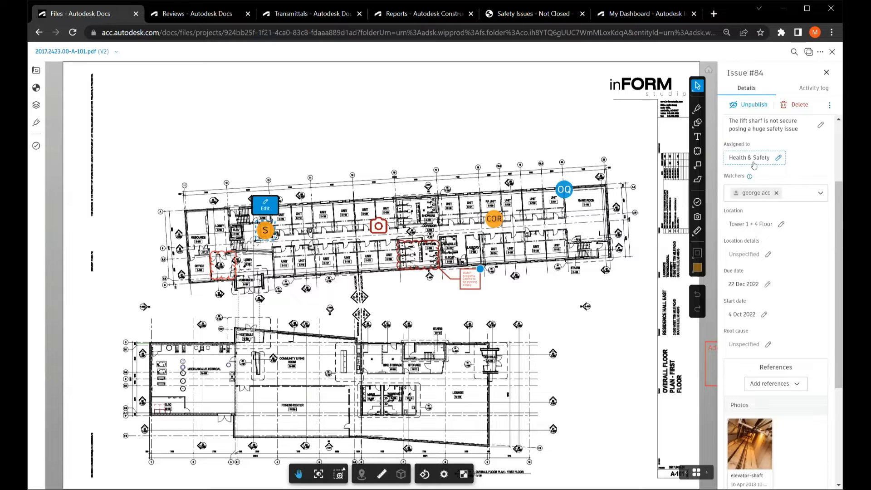
click(761, 196)
click(748, 225)
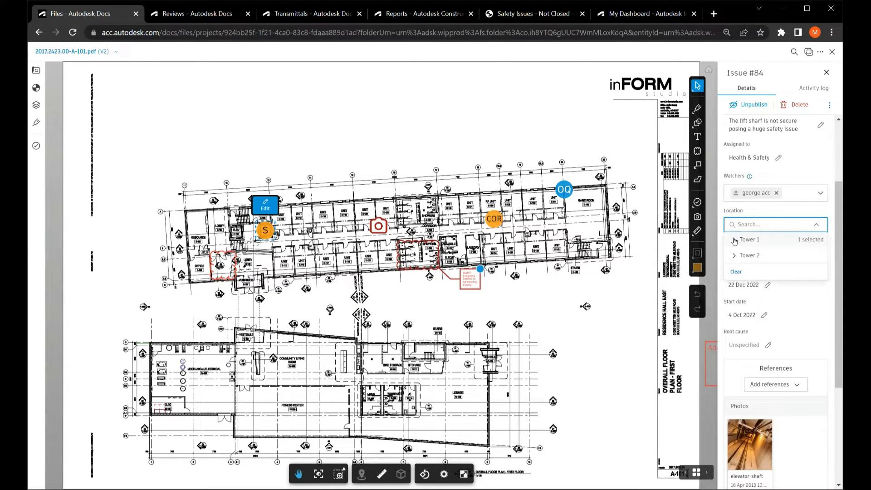
click(734, 239)
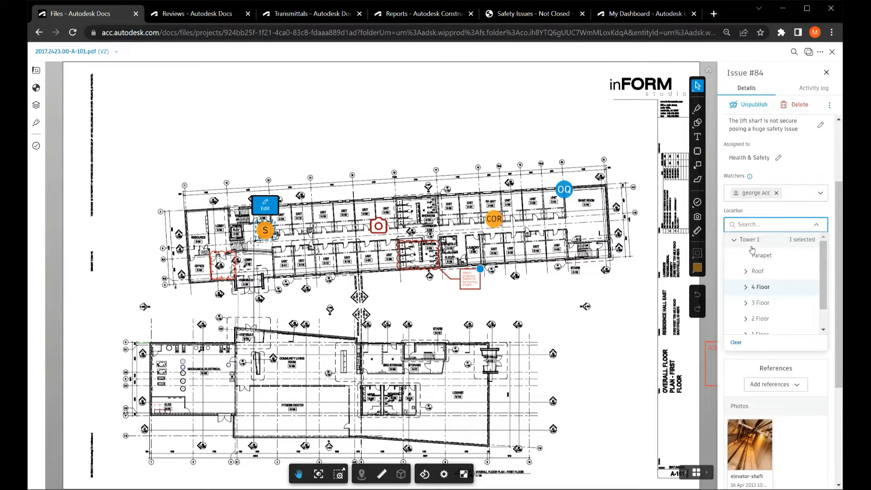
click(786, 209)
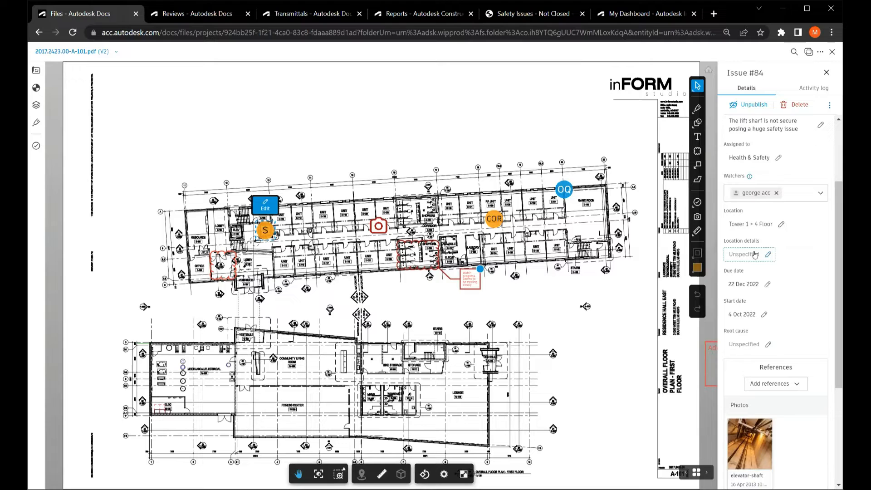
Review the safety issue's dates, attached photo and file, and check which reference types can be added to it.
scroll(756, 255, down, 1)
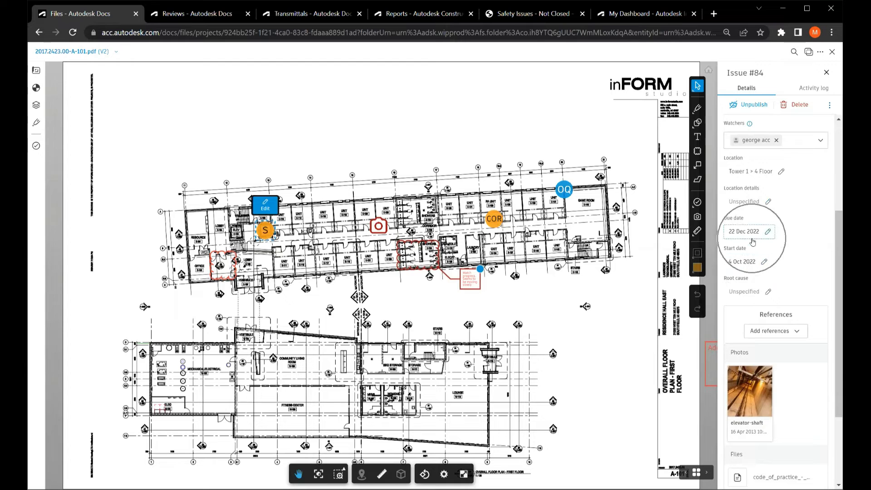
scroll(789, 284, down, 1)
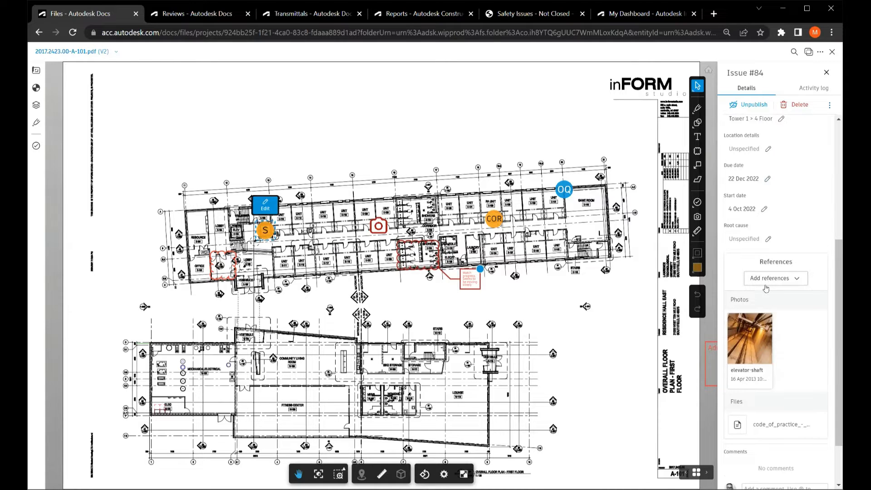
scroll(776, 280, down, 1)
mouse_move(765, 282)
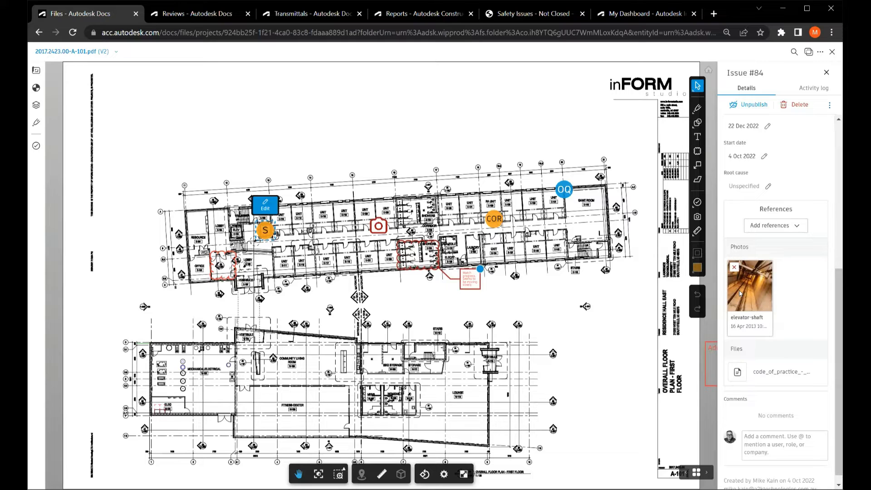
mouse_move(763, 374)
click(770, 225)
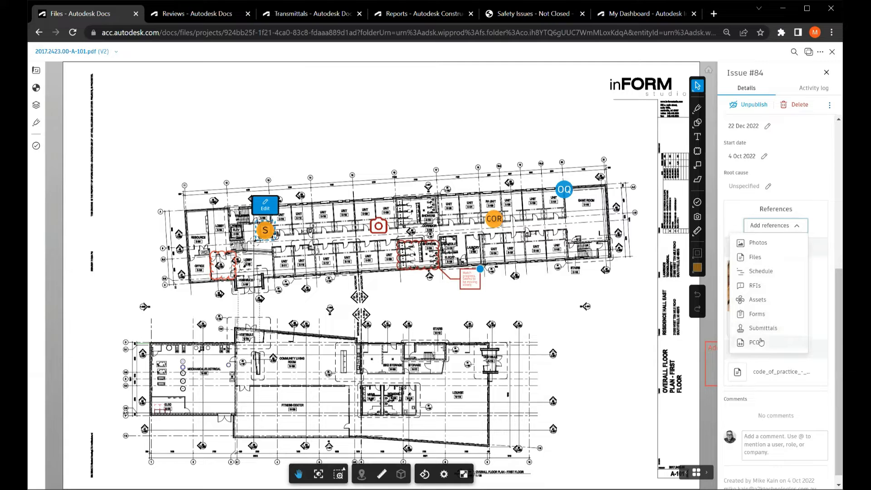
click(824, 189)
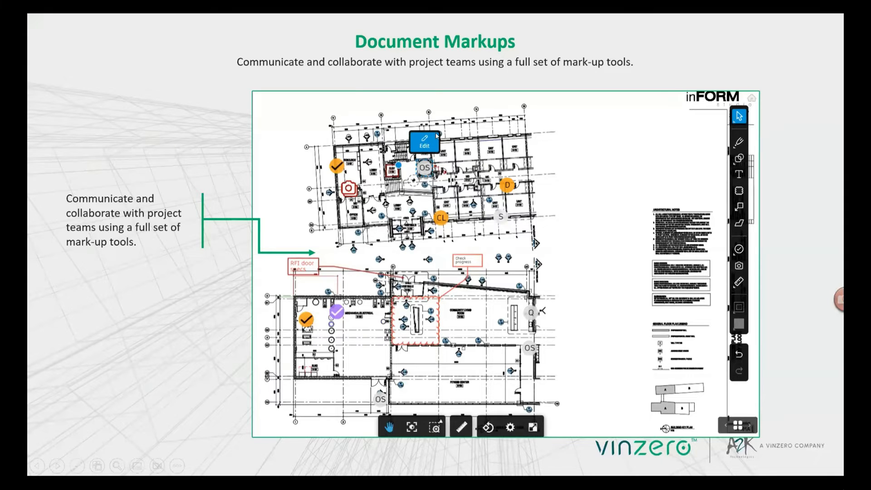
click(436, 133)
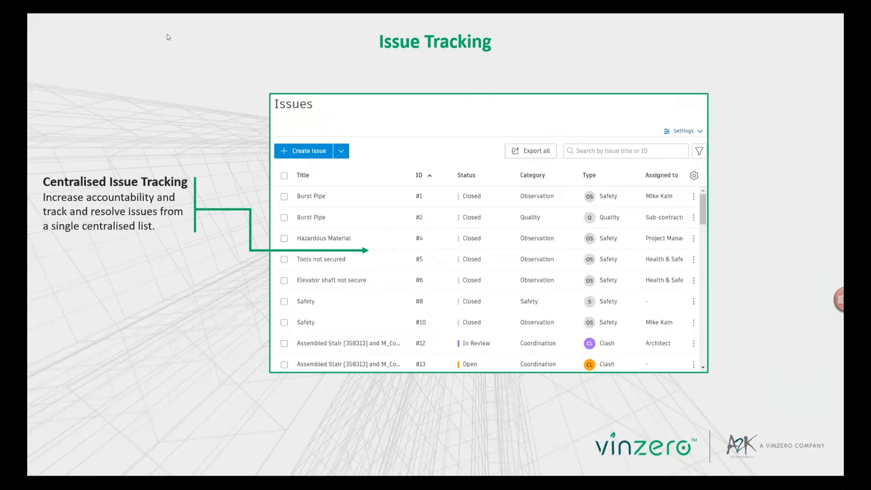
Switch back to Autodesk Docs and open the project's Issues list.
key(alt+Tab)
click(52, 66)
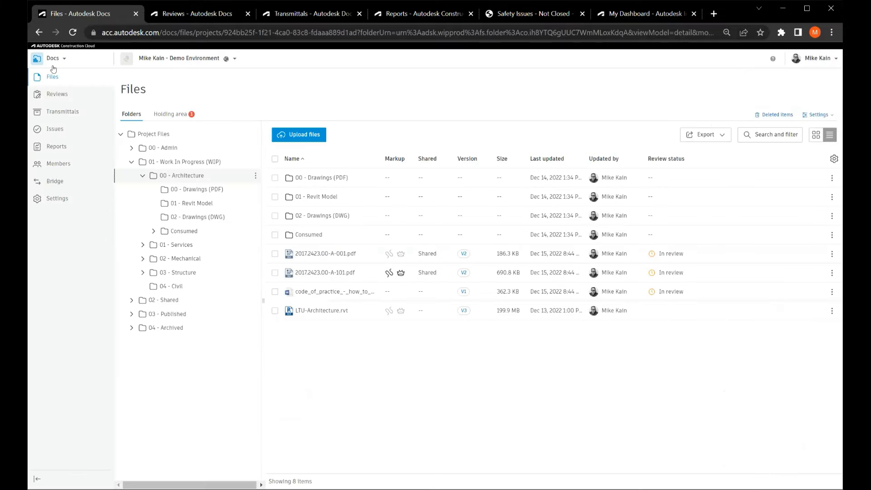
key(ctrl)
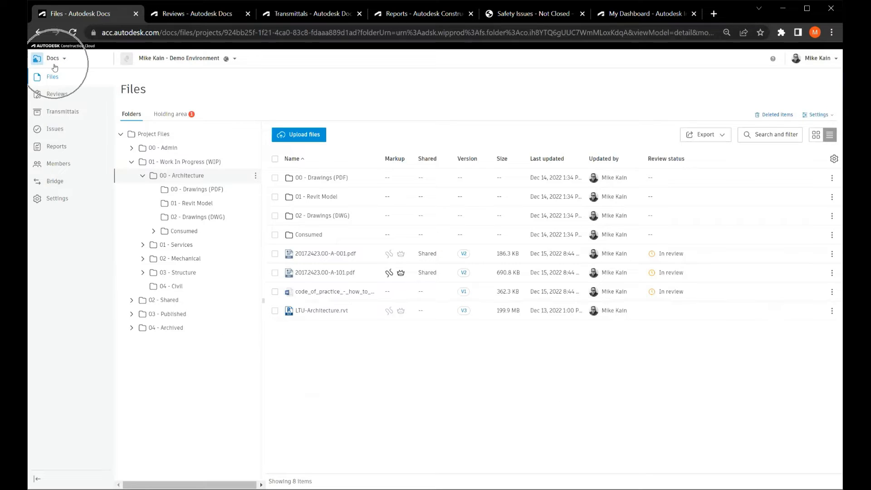
click(56, 130)
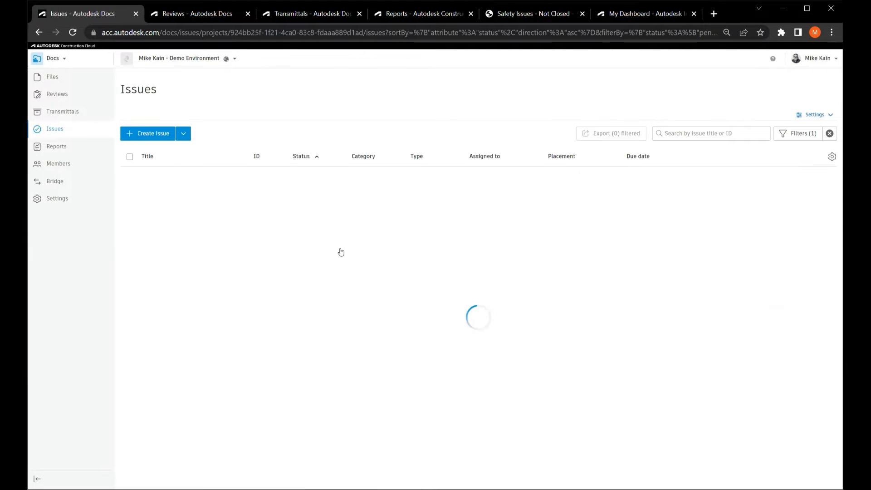
Open the issue type settings, expand the Commissioning category, and check the options for creating categories and types.
click(808, 119)
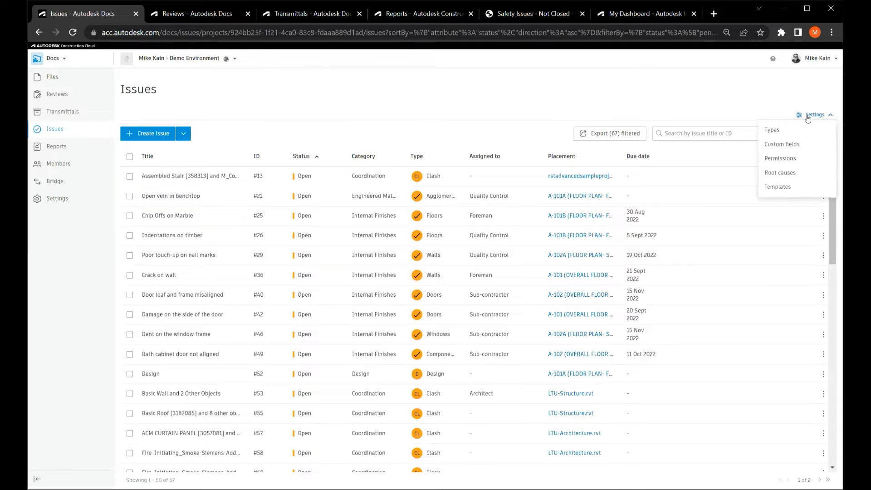
click(772, 130)
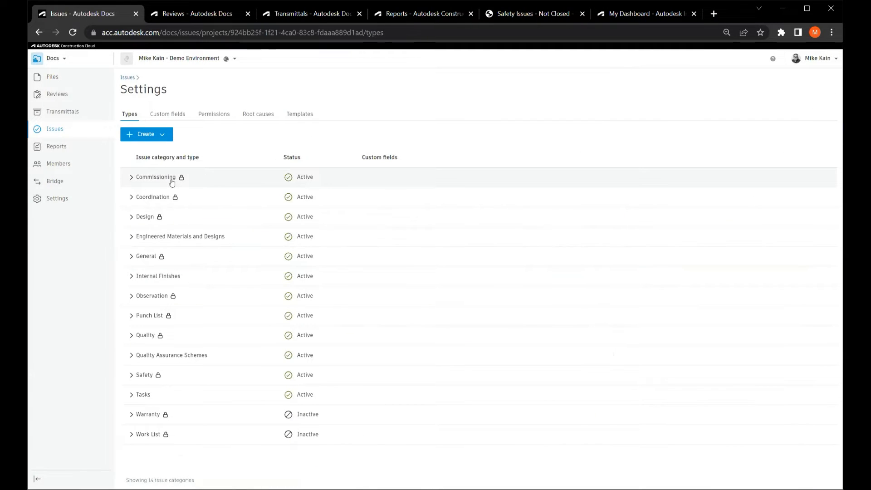
click(132, 178)
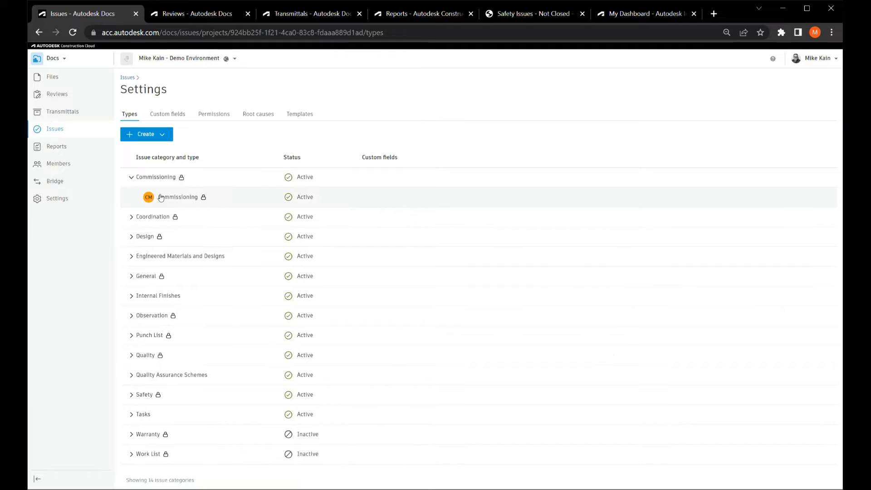
click(158, 137)
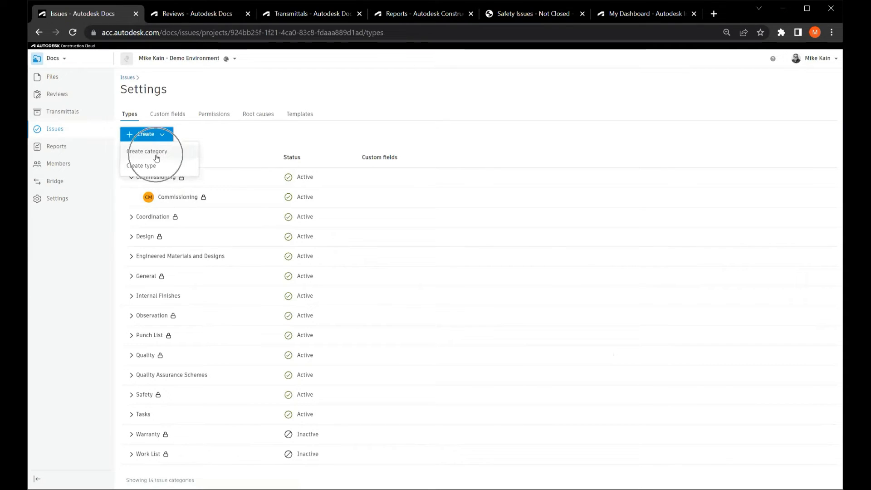
click(176, 115)
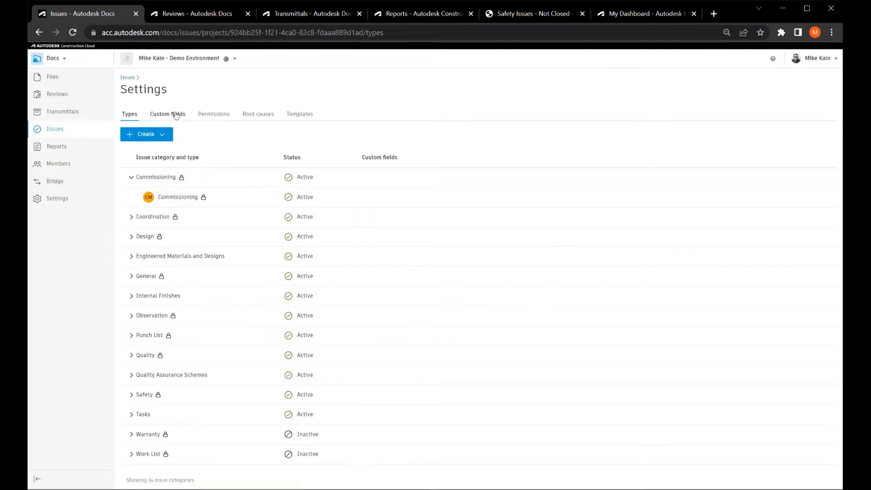
View the custom fields for issues, check the form for creating a custom field, and cancel it.
click(176, 115)
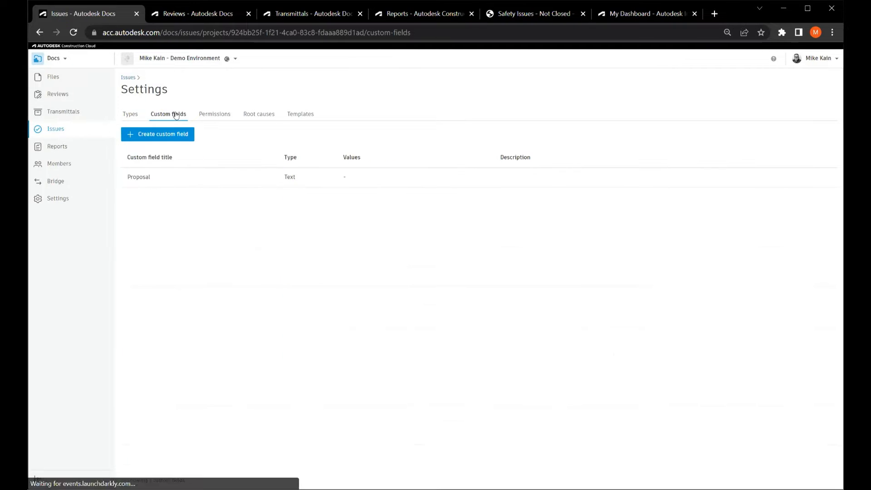
click(161, 138)
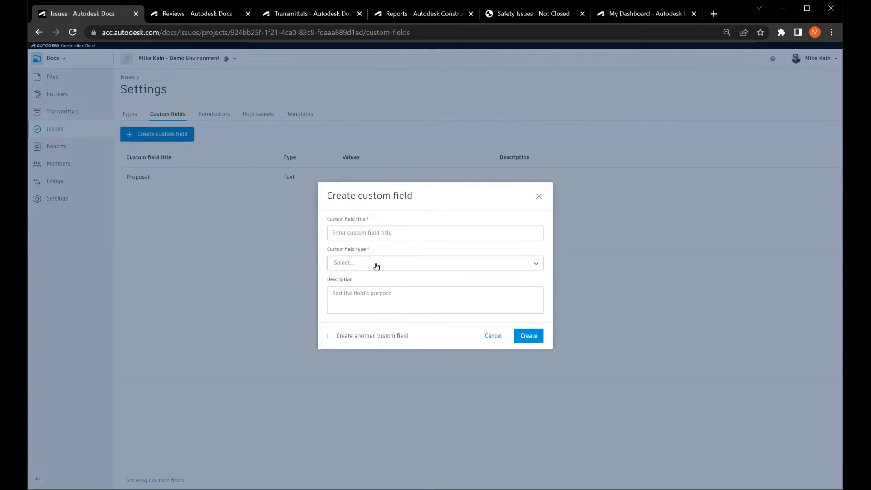
click(376, 265)
click(399, 250)
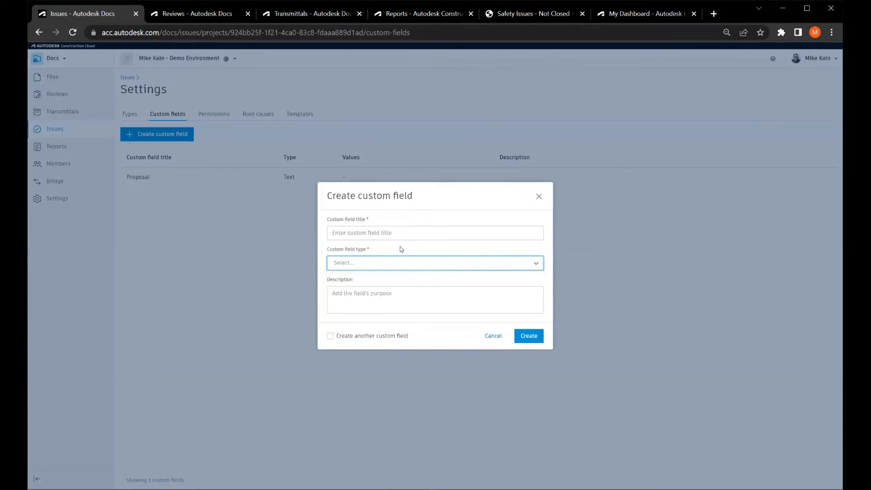
click(493, 336)
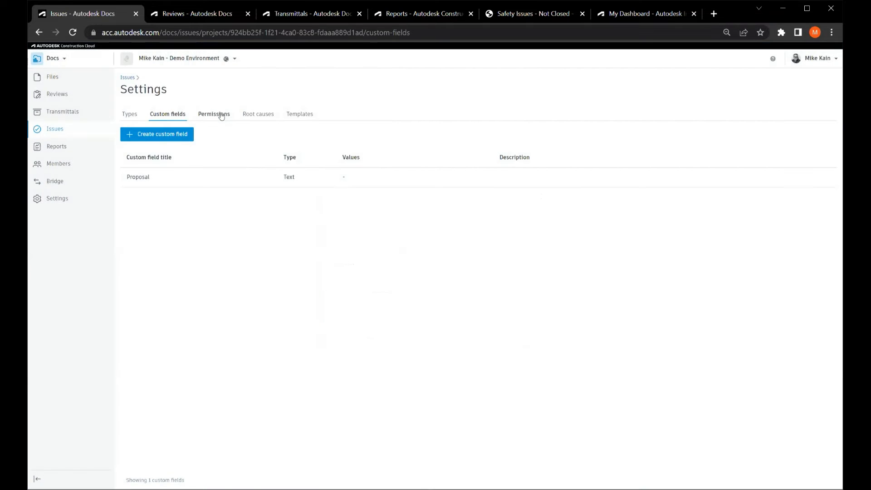
View the issue permissions, check the permission levels offered when adding permissions, and close the dialog without adding any.
click(221, 114)
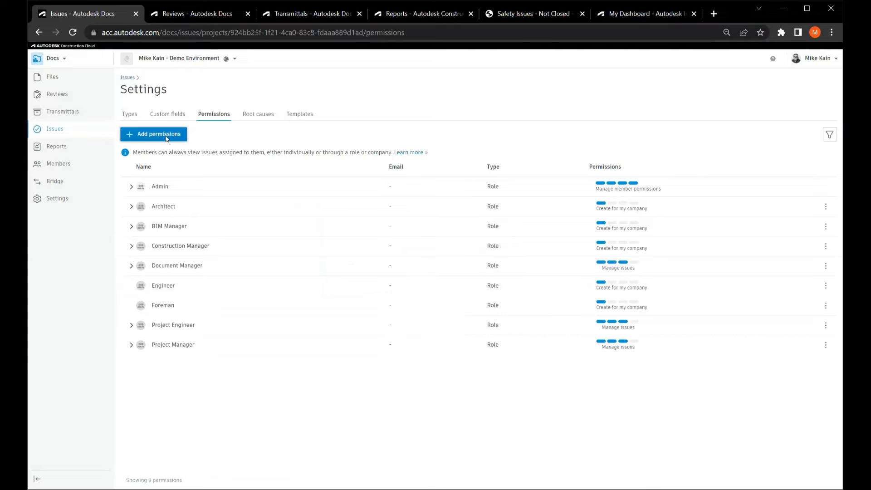
click(167, 137)
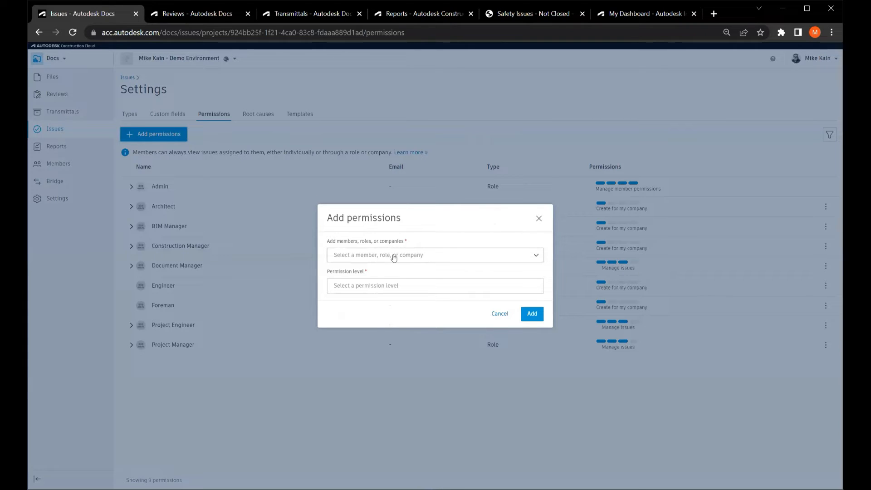
click(398, 285)
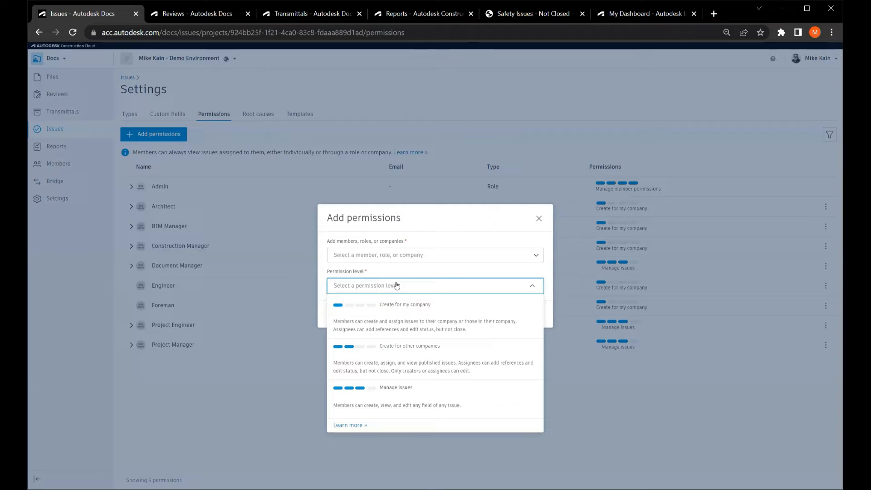
click(398, 316)
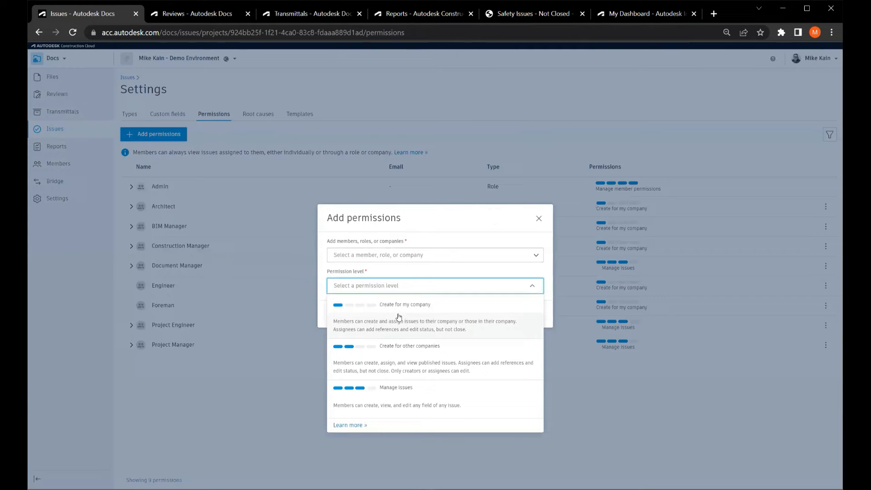
click(408, 358)
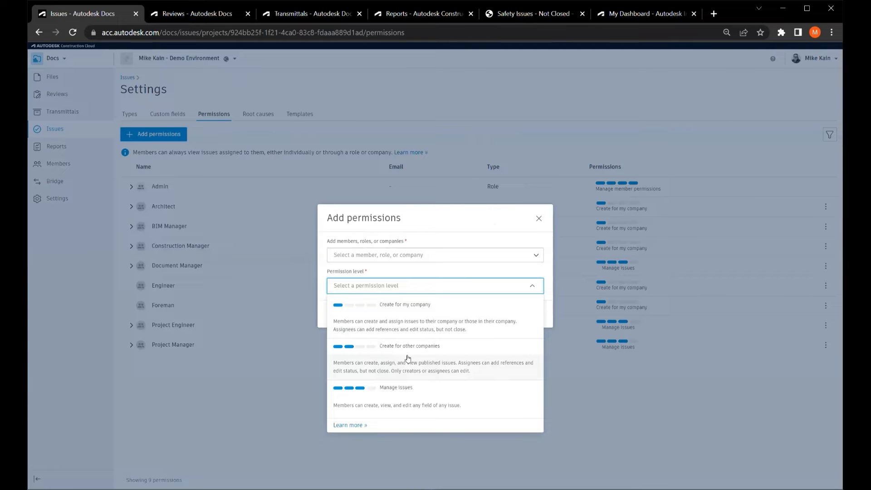
click(407, 394)
click(539, 218)
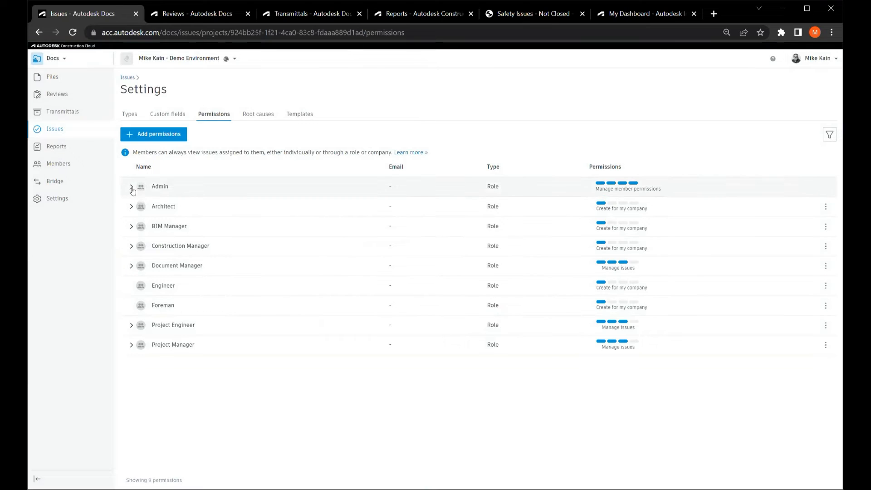
Expand the Admin role in the issue permissions to check its members and permission level.
click(131, 186)
key(ctrl)
key(ctrl)
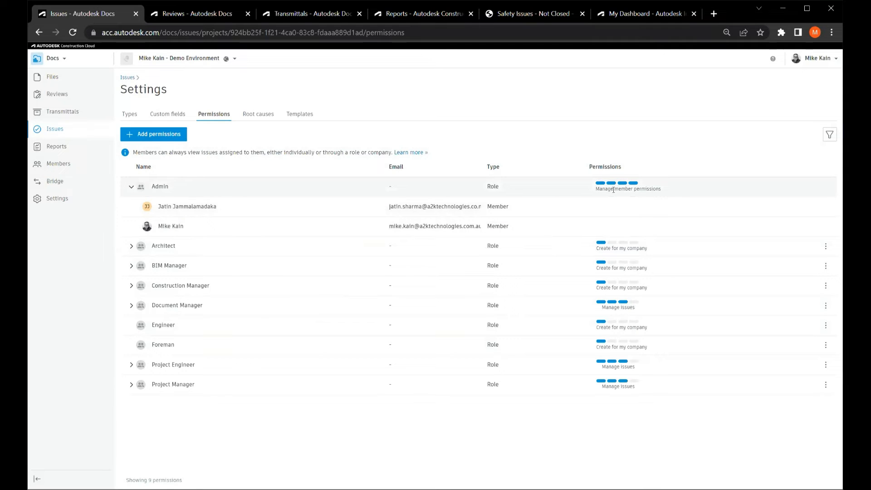
key(ctrl)
key(ctrl)
View the root causes for issues and check the options for creating categories and root causes.
click(257, 117)
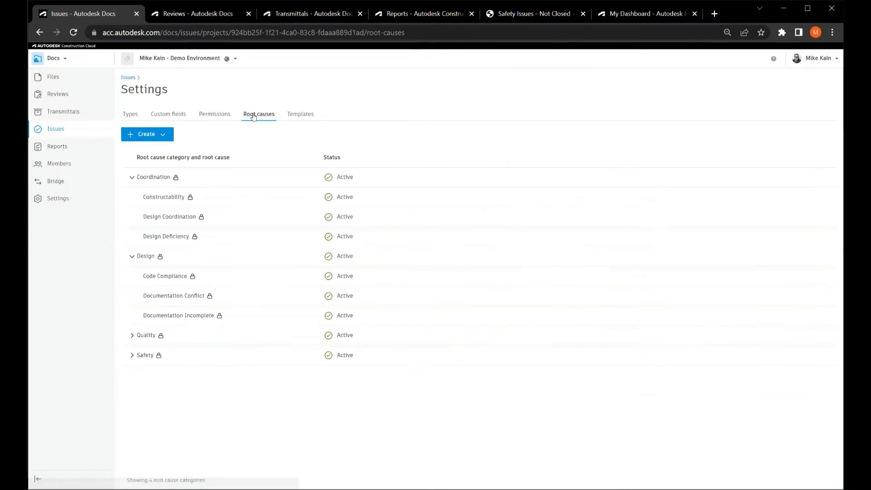
click(158, 140)
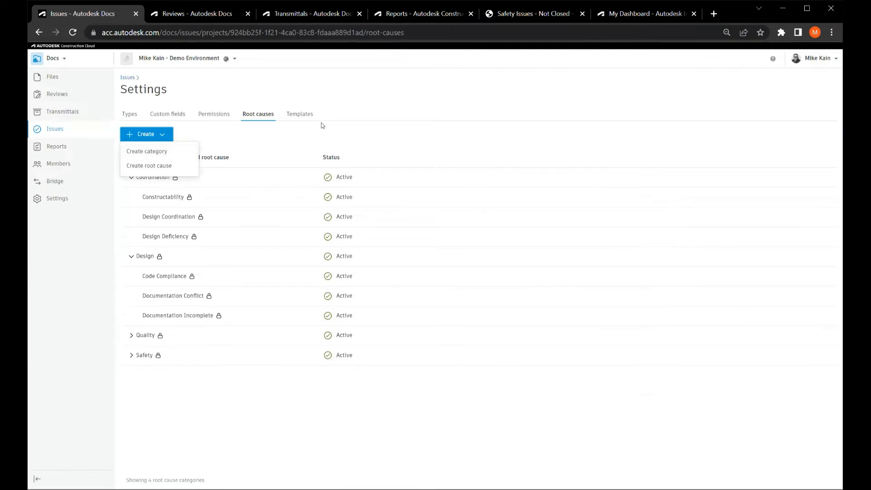
View the issue templates, check the status, type, assignee, watcher and location fields of a new issue template, and cancel it.
click(312, 114)
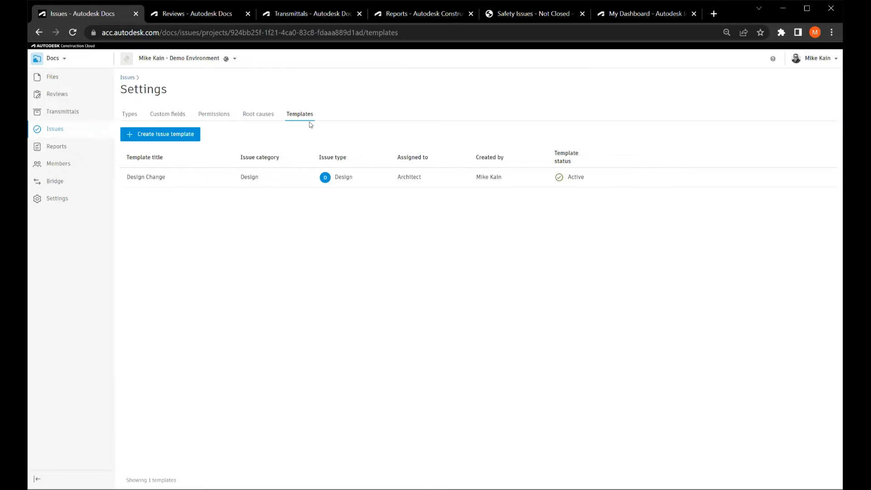
click(175, 139)
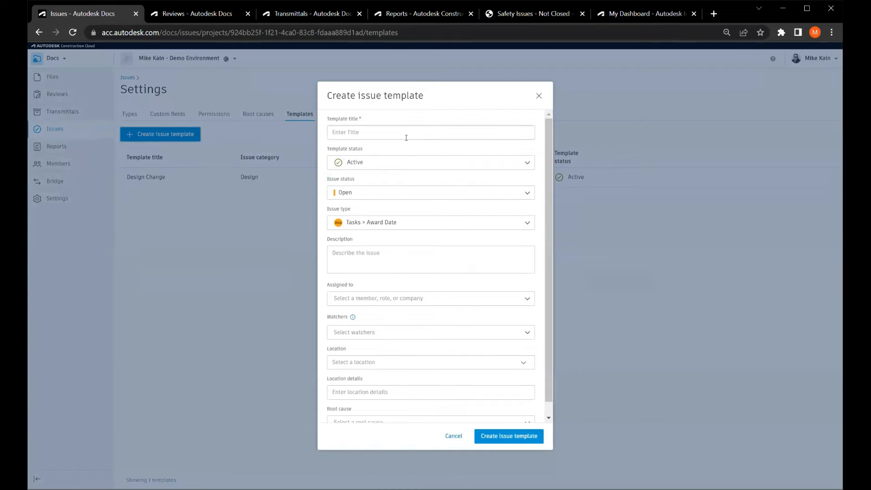
click(407, 195)
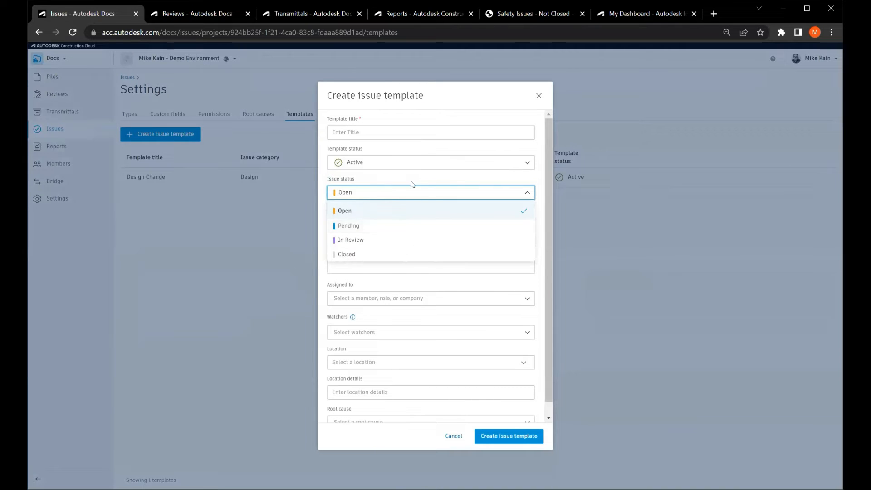
click(414, 193)
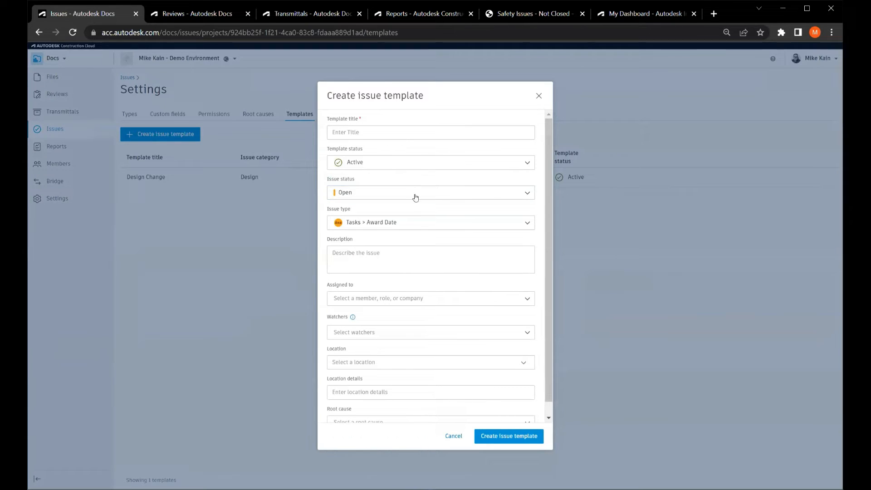
click(370, 225)
scroll(384, 273, down, 1)
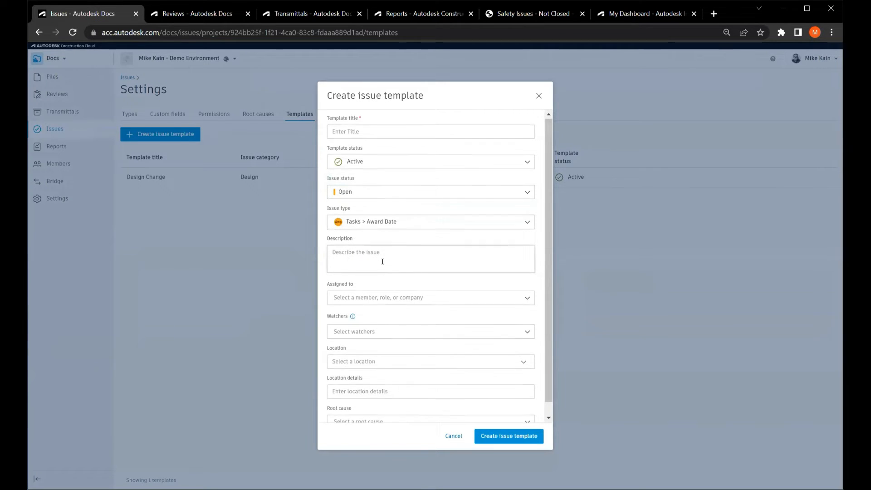
click(382, 286)
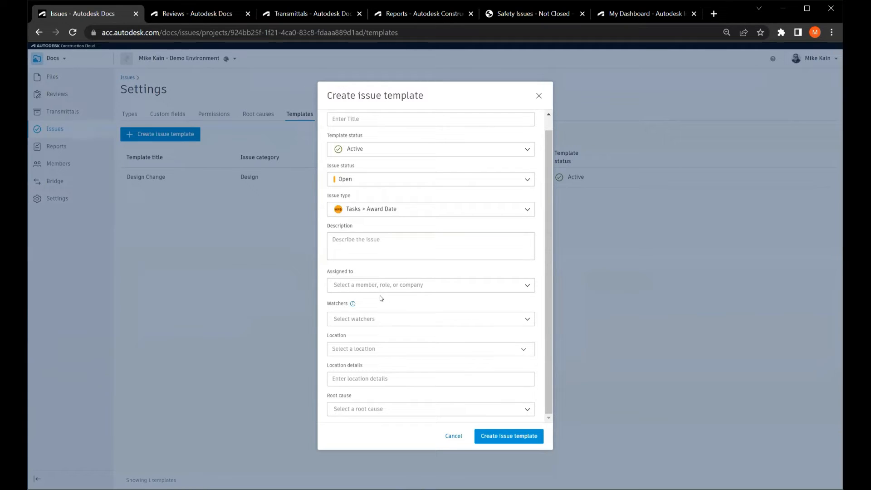
click(379, 320)
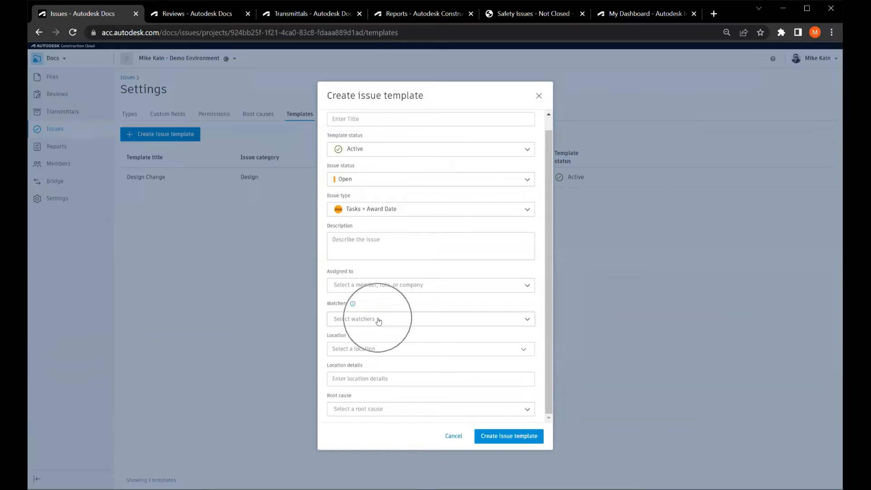
click(375, 356)
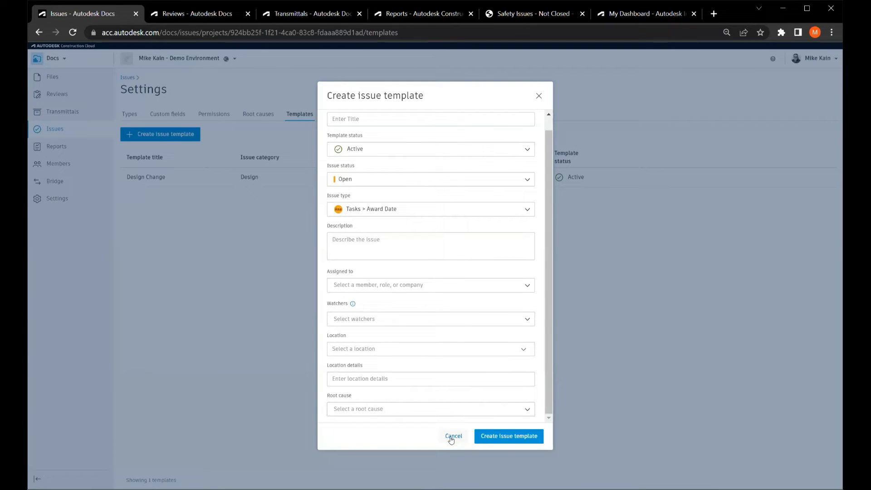
click(452, 436)
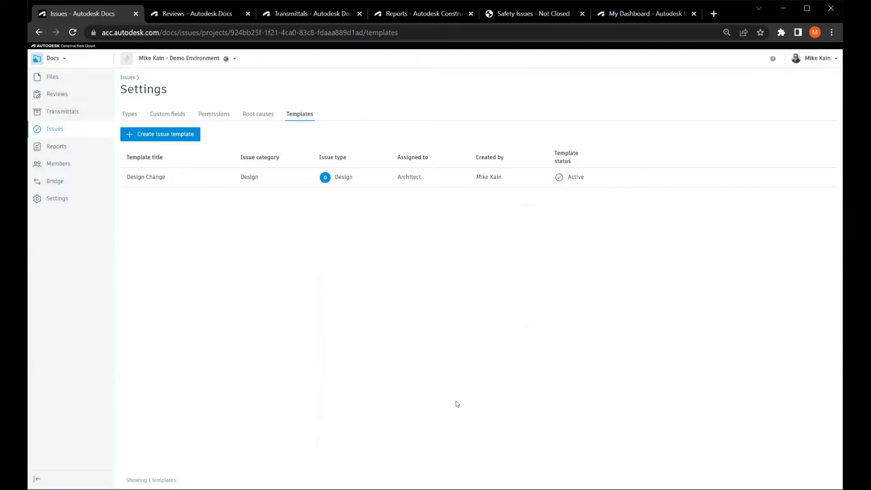
Return to the project's Issues list and clear its active filter.
click(127, 78)
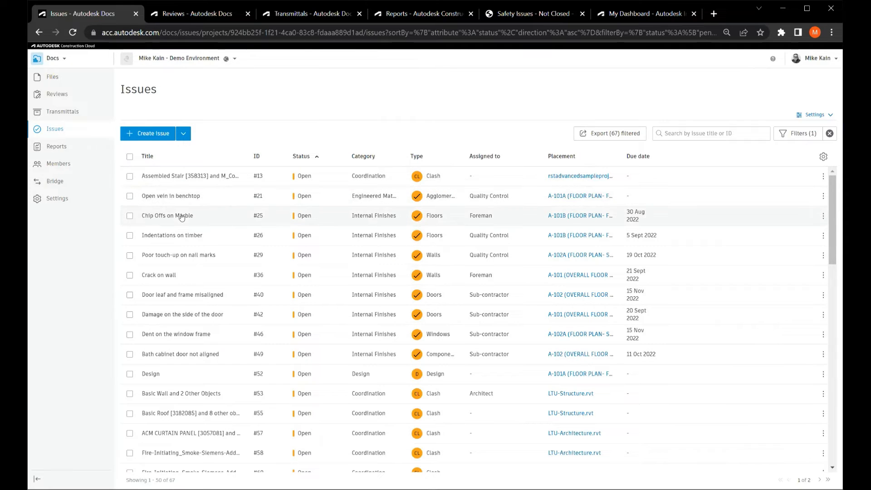
click(829, 134)
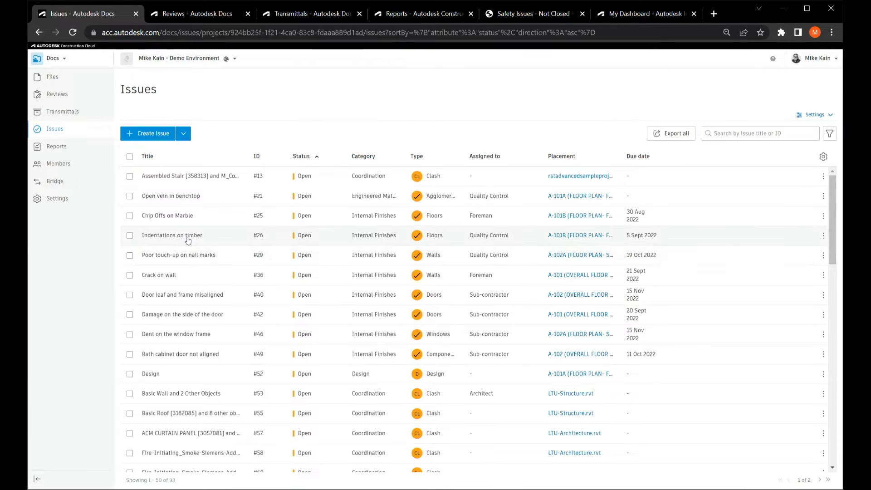
click(261, 242)
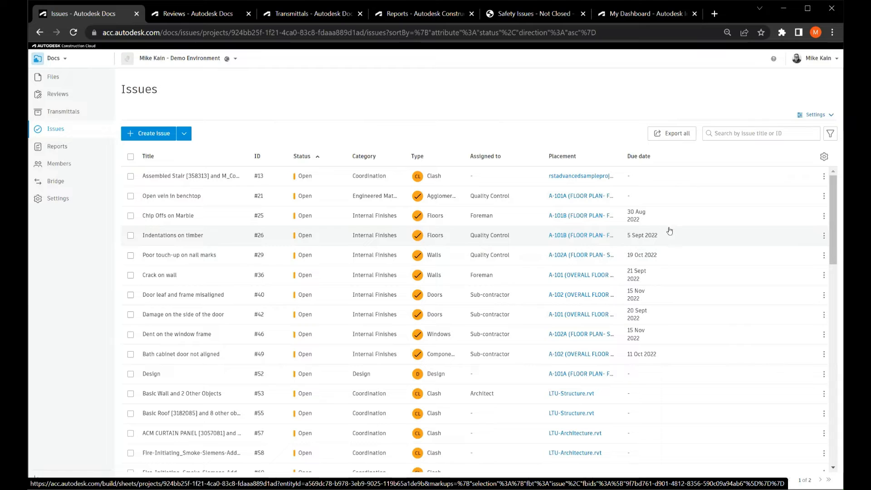
Check which columns can be shown in the issues table and close the column list without changes.
click(824, 156)
scroll(793, 231, down, 5)
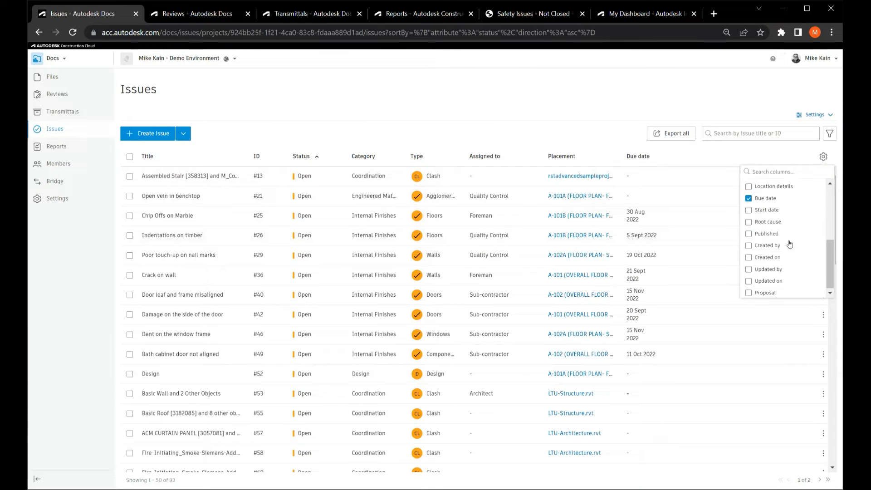
scroll(790, 244, up, 3)
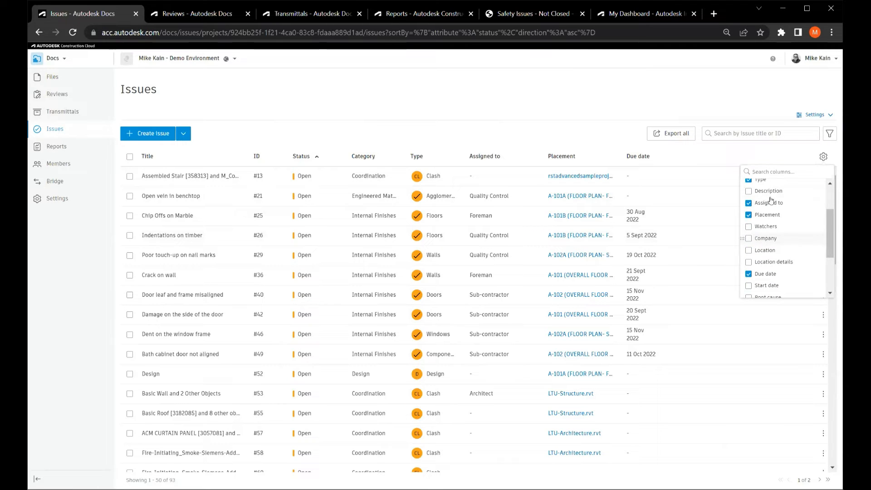
click(779, 151)
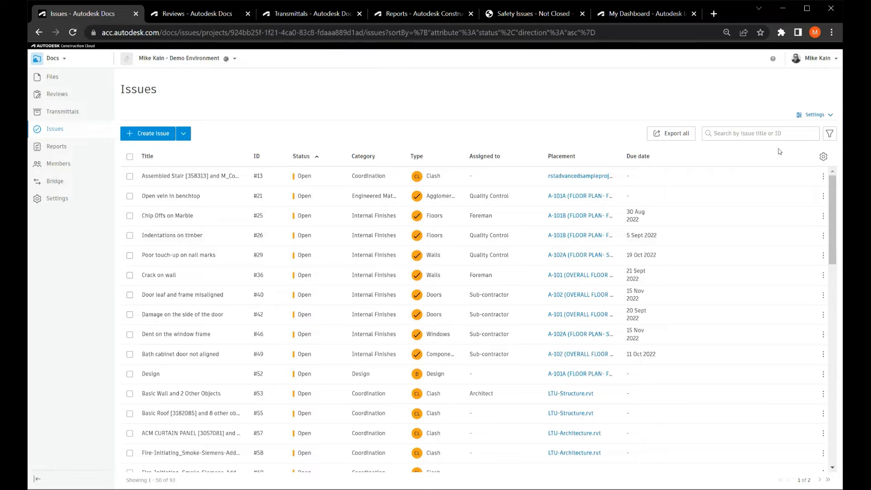
Filter the issues by the statuses Pending and Open, check the other filter criteria, and close the filter settings.
click(829, 134)
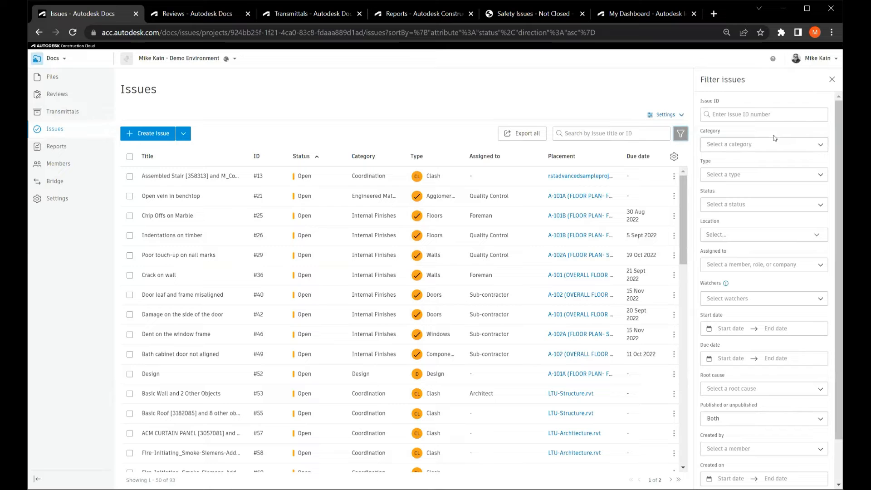
click(768, 147)
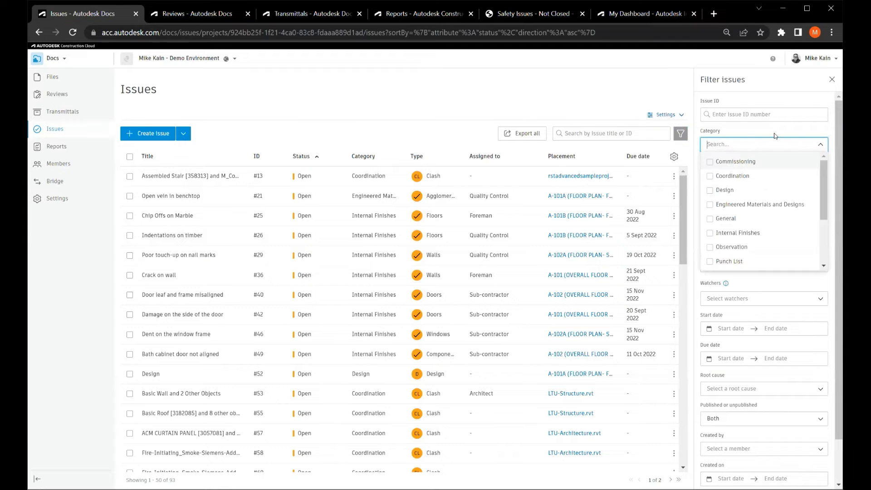
click(775, 136)
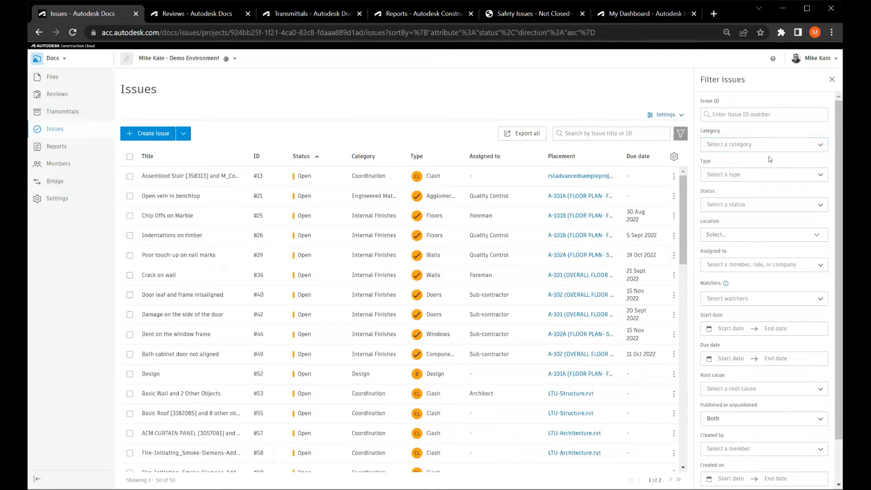
click(765, 204)
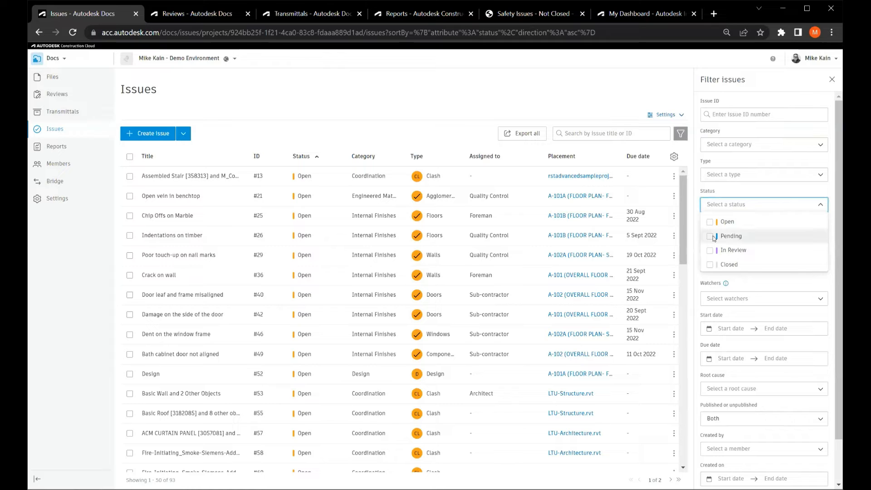
click(766, 238)
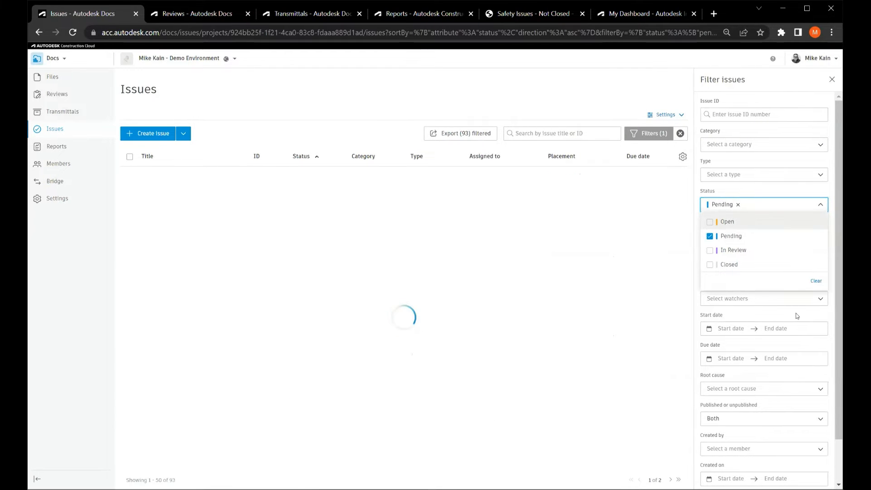
click(711, 222)
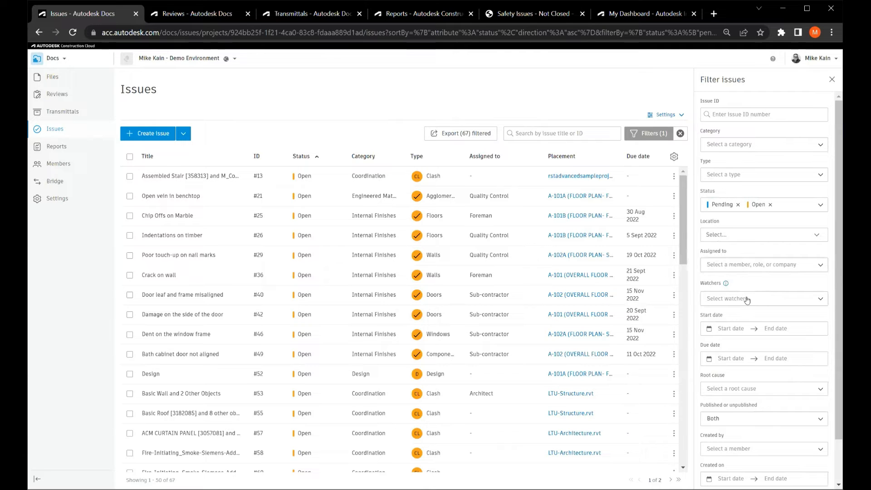
scroll(747, 300, down, 2)
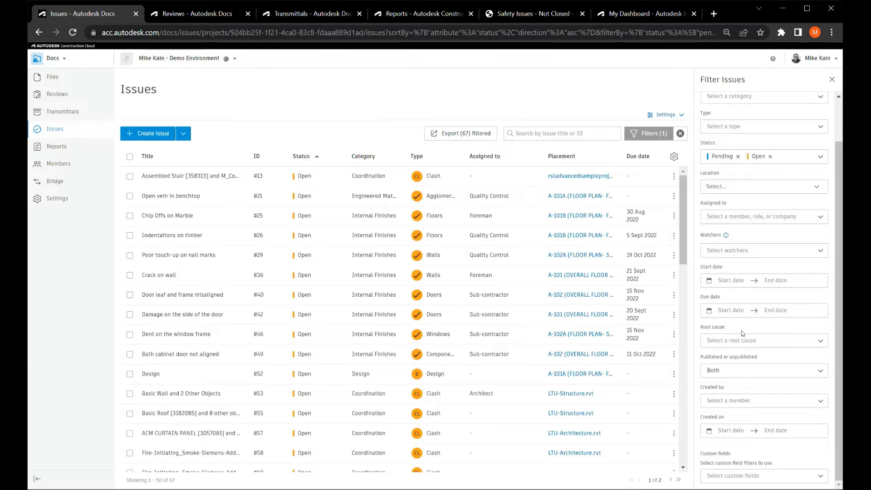
scroll(743, 334, up, 2)
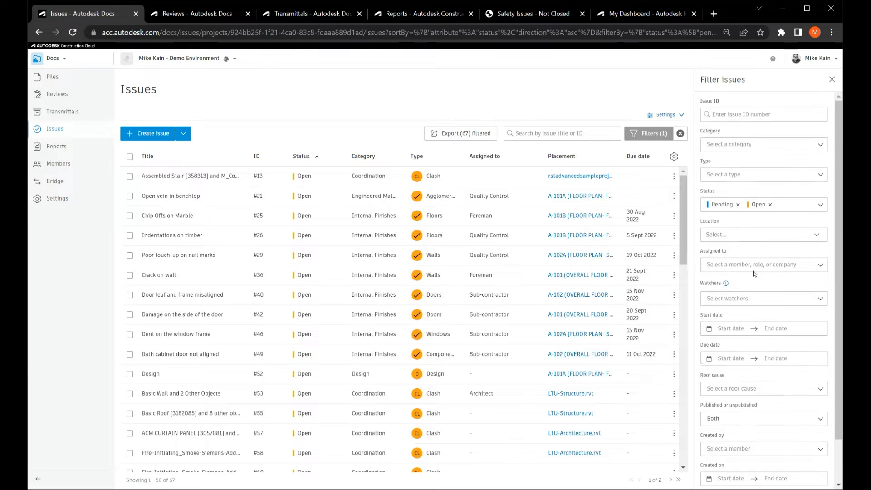
click(732, 213)
click(832, 79)
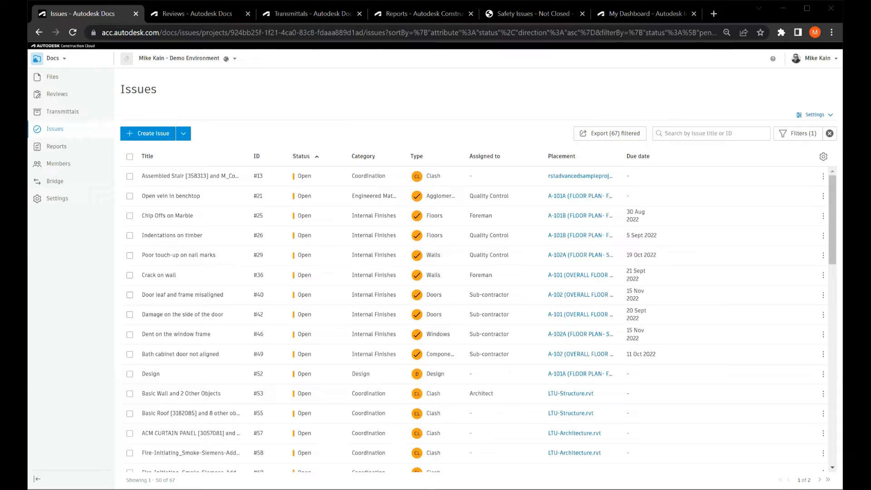
Switch to the presentation and advance from the Issue Tracking slide to the 2D & 3D Support slide.
key(alt+Tab)
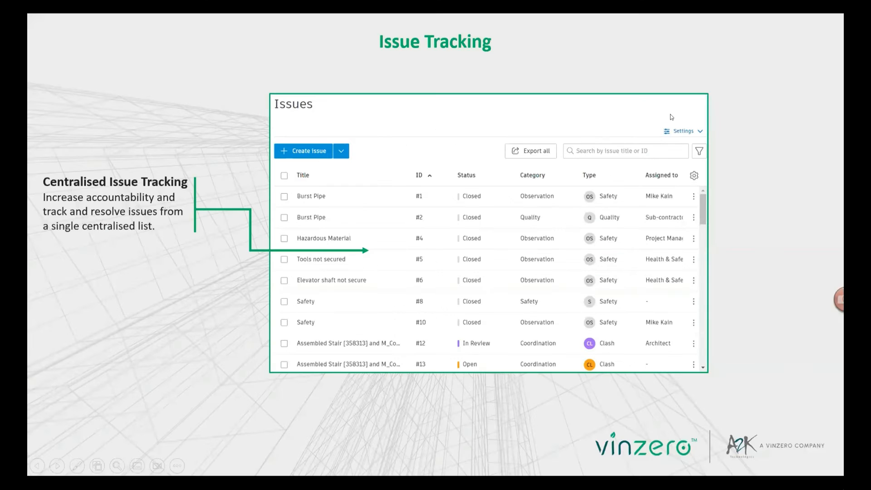
click(672, 118)
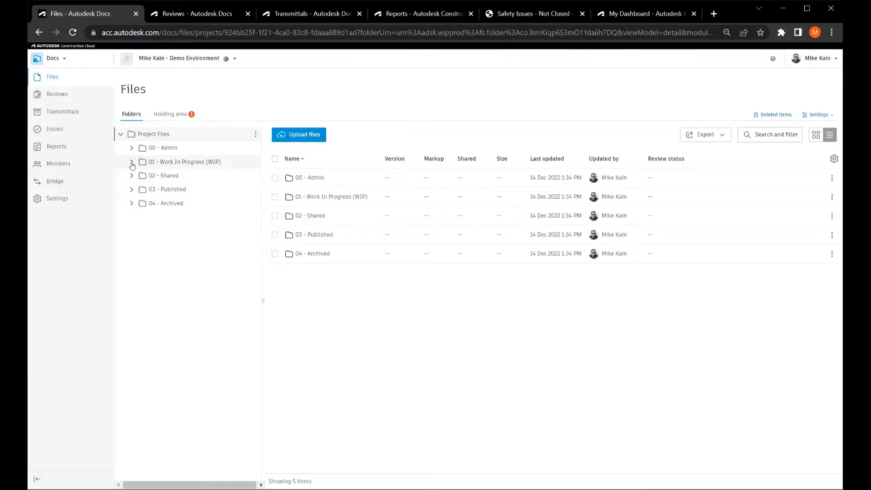
Switch back to the project files in Autodesk Docs and open LTU-Architecture.rvt from 01 - Work In Progress (WIP) > 00 - Architecture.
click(131, 161)
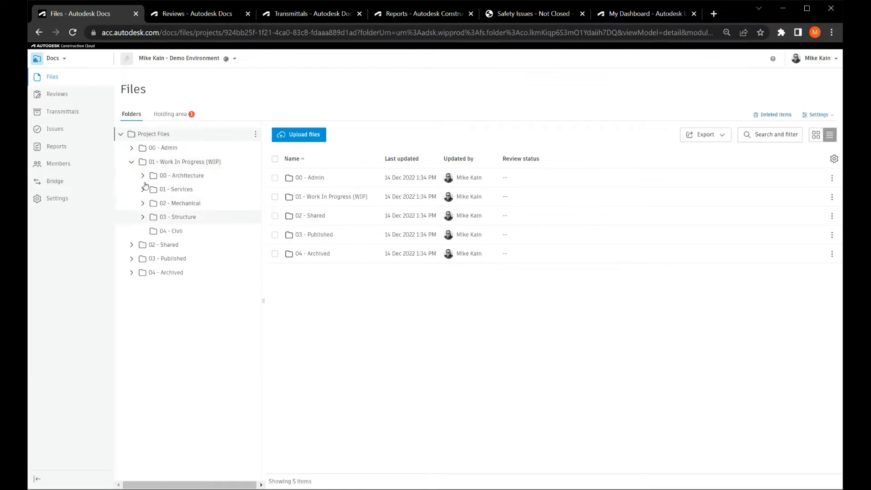
click(179, 176)
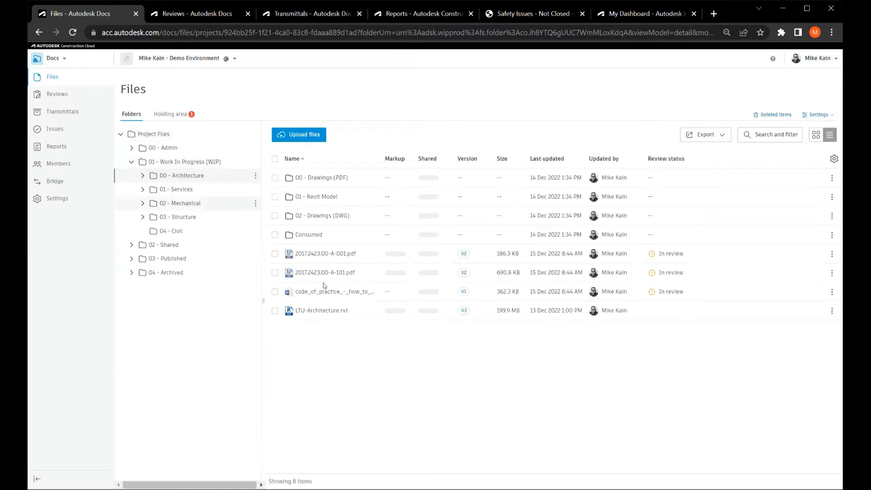
click(312, 314)
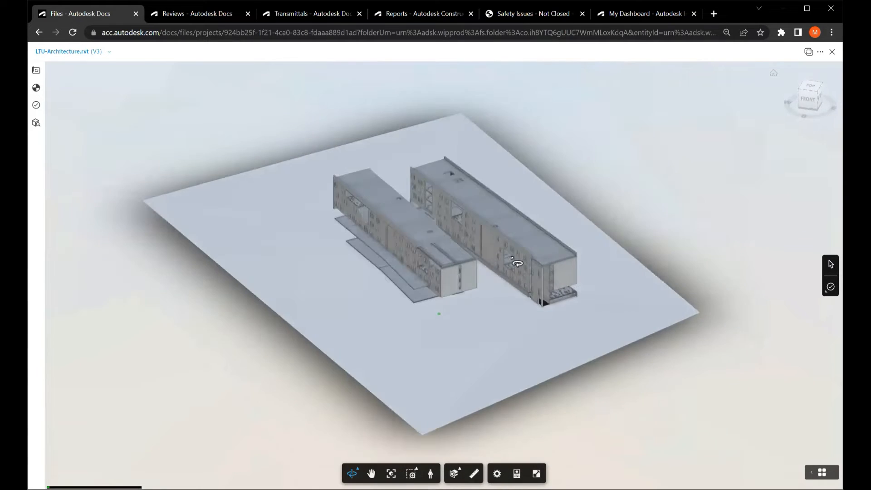
Inspect the building's facade in the 3D model and list the model's 2D sheets.
drag(513, 260, 486, 284)
scroll(486, 283, up, 5)
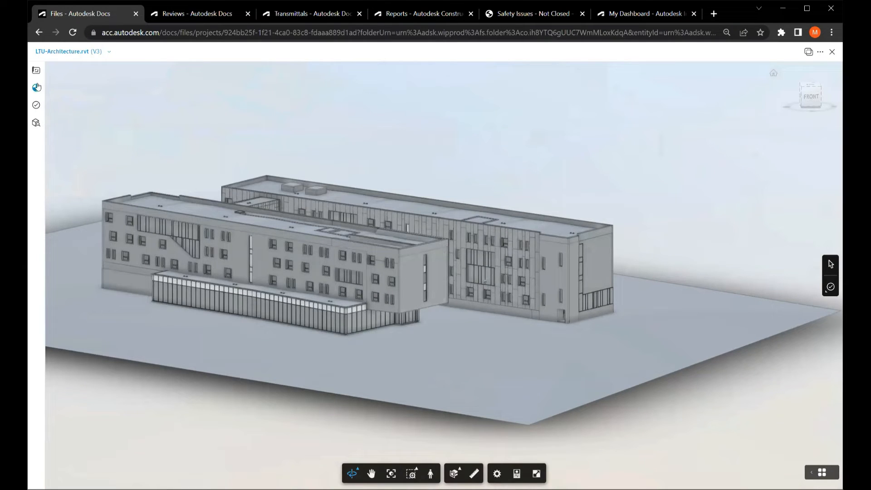
click(37, 70)
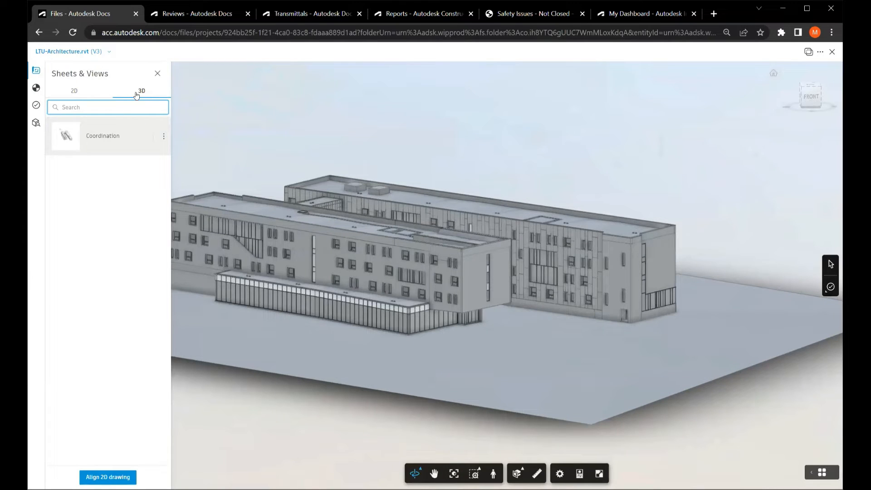
click(74, 91)
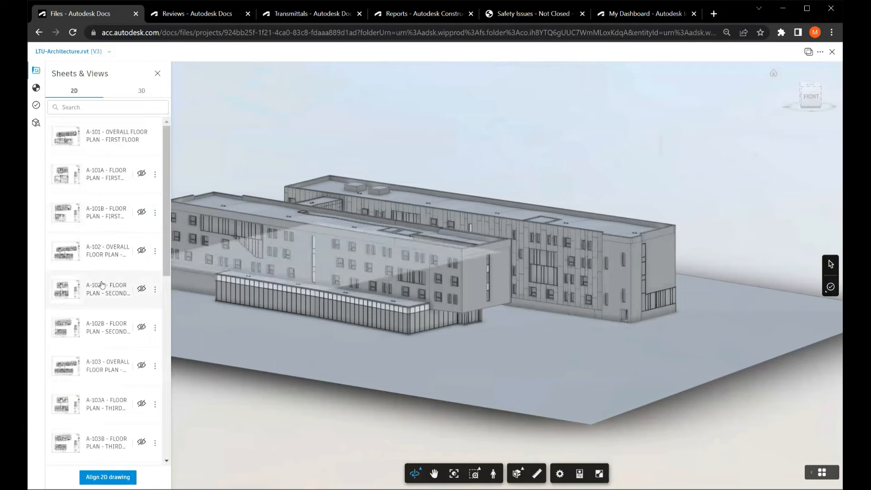
Review the model's levels and issues, and list its element categories in the Model Browser.
click(35, 89)
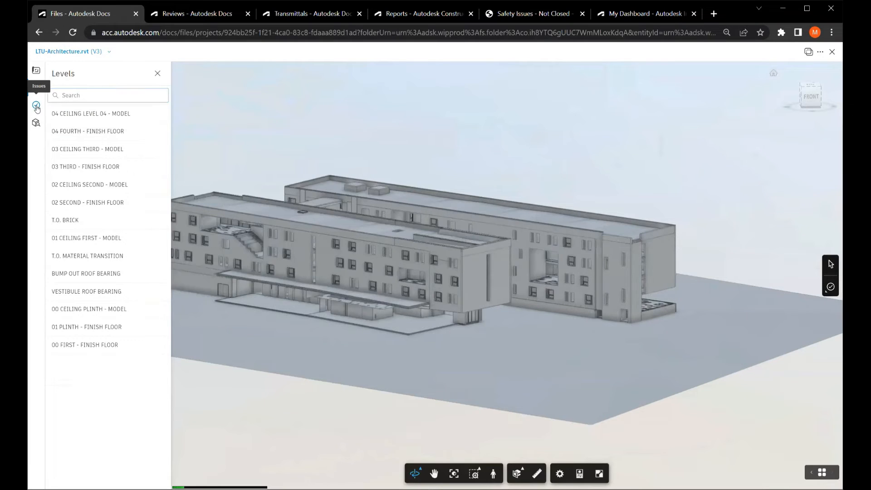
click(36, 106)
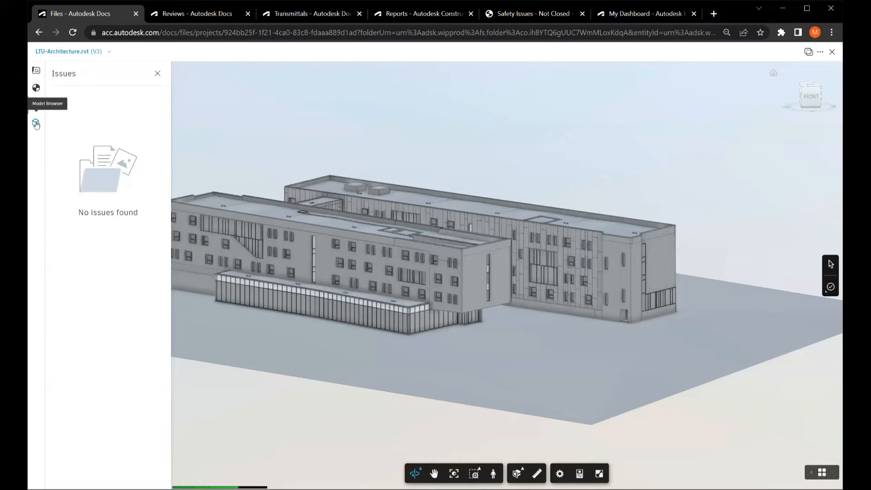
click(36, 123)
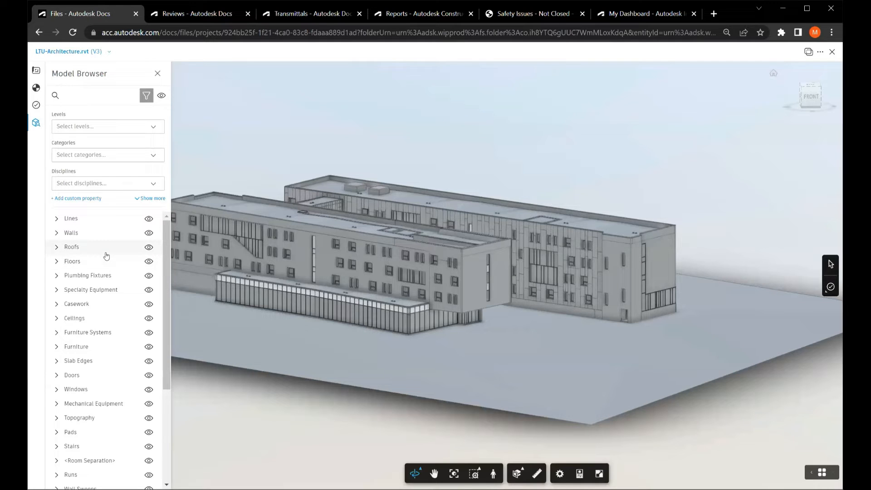
Return to the model's 2D sheets and open A-101A - Floor Plan - First Floor.
click(38, 73)
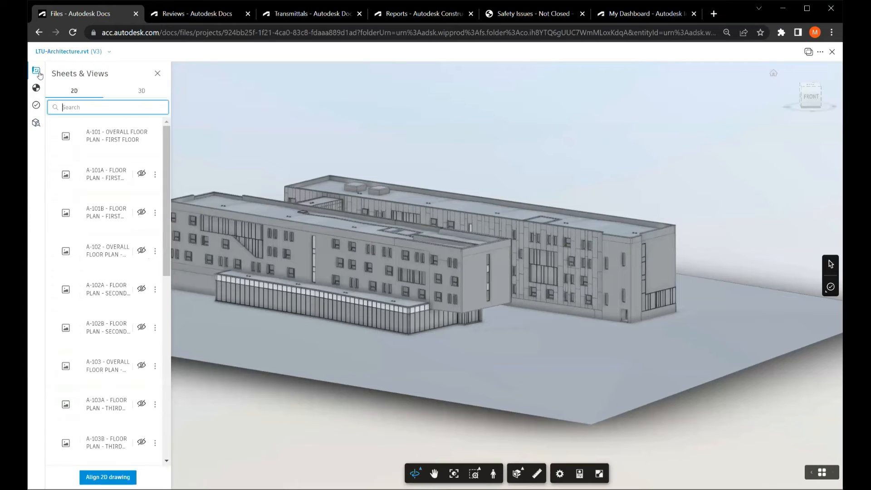
click(70, 78)
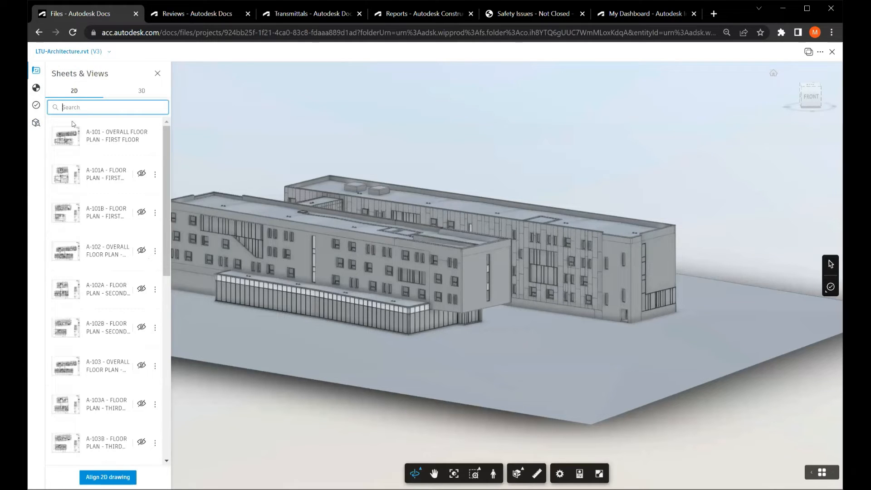
click(72, 183)
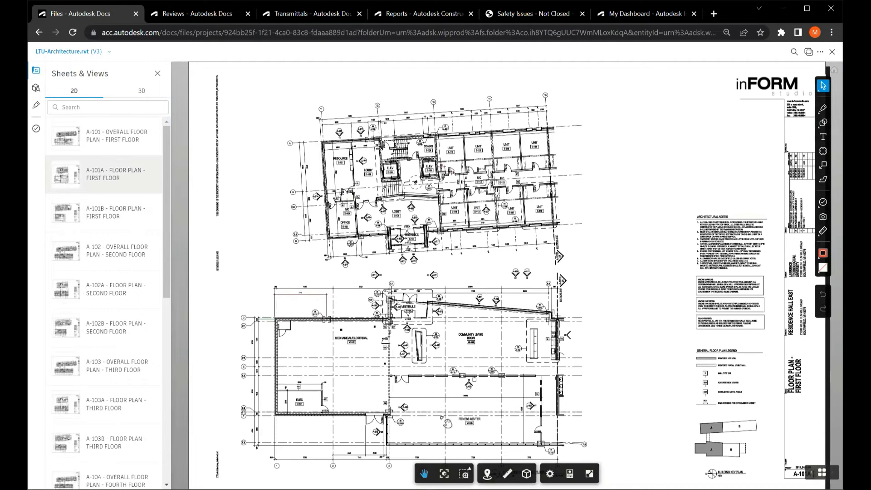
Enter the 3D model in first person from the Community Living Room on the plan, facing the Mechanical/Electrical room.
click(488, 475)
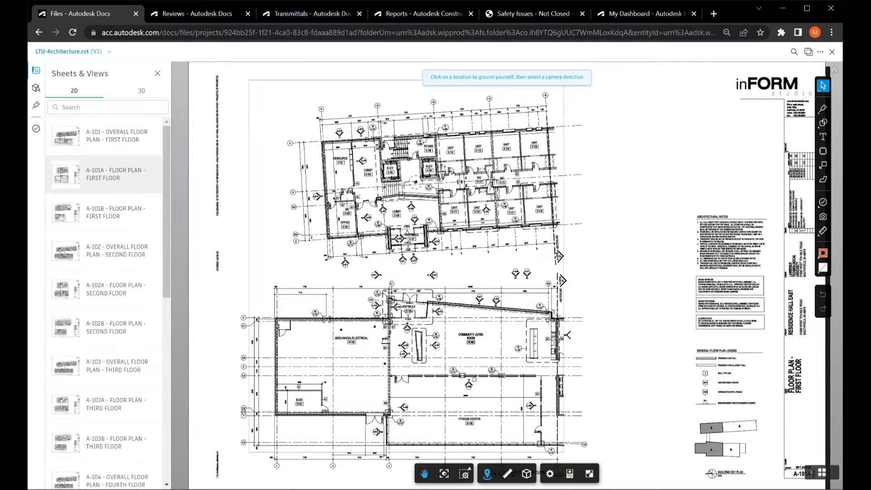
click(479, 343)
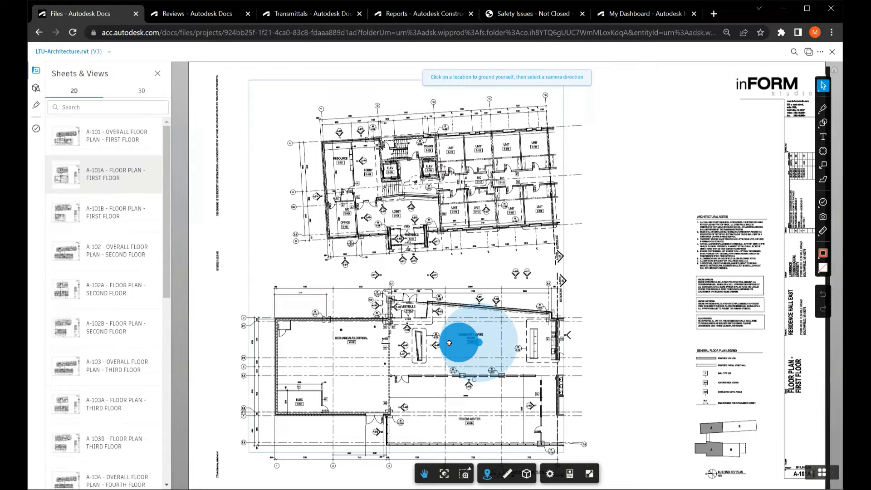
click(448, 342)
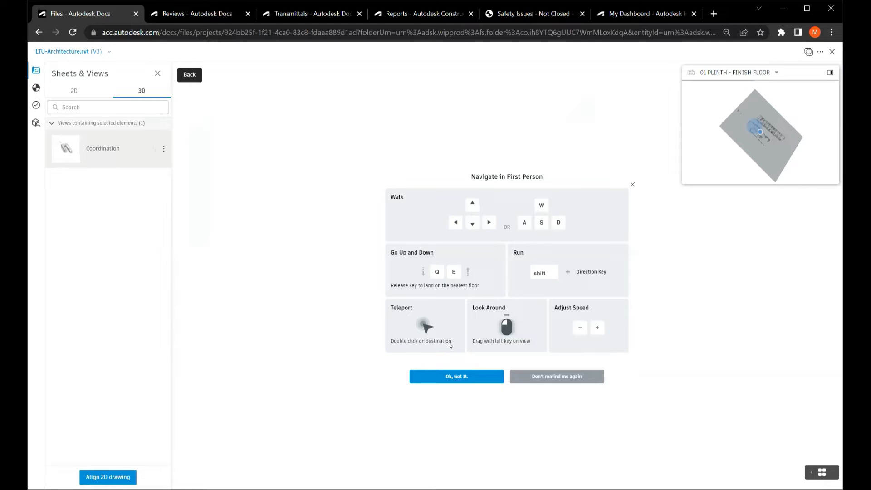
Dismiss the navigation guide to look around the room in first person, and exit the model viewer.
click(469, 374)
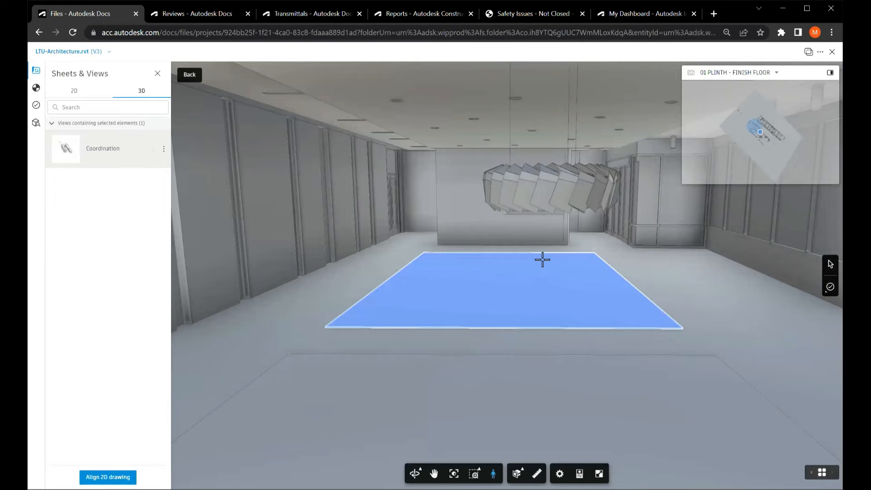
drag(548, 259, 530, 194)
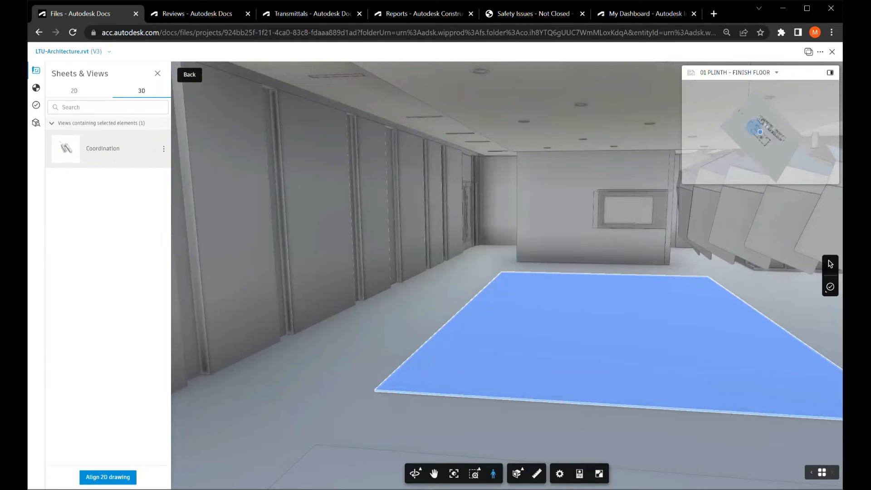
click(833, 53)
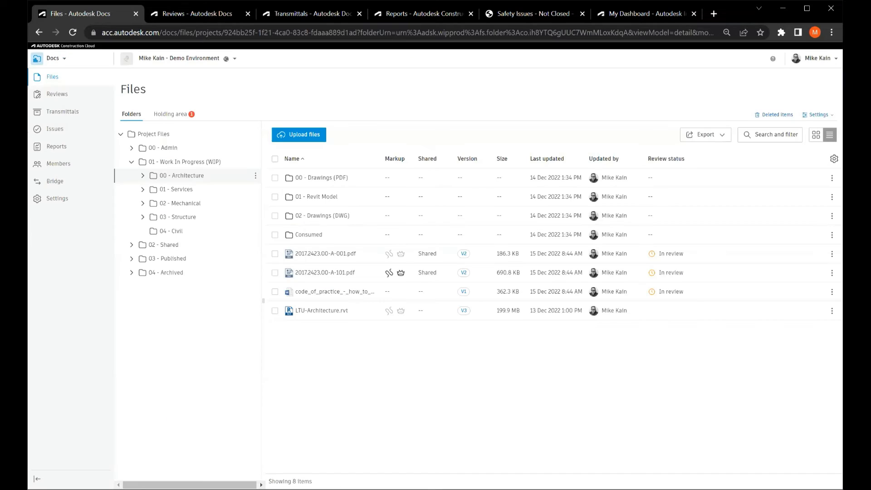
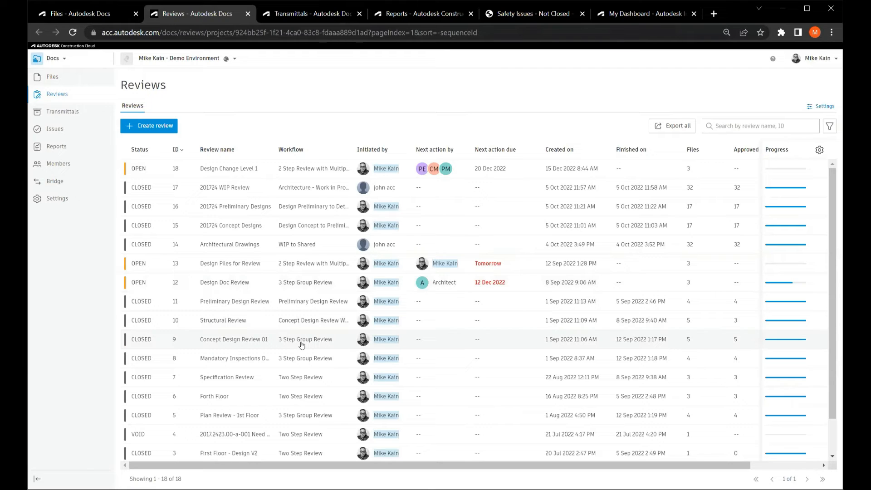
Examine the template choices for a new approval workflow in the Reviews settings, and leave without creating one.
click(822, 105)
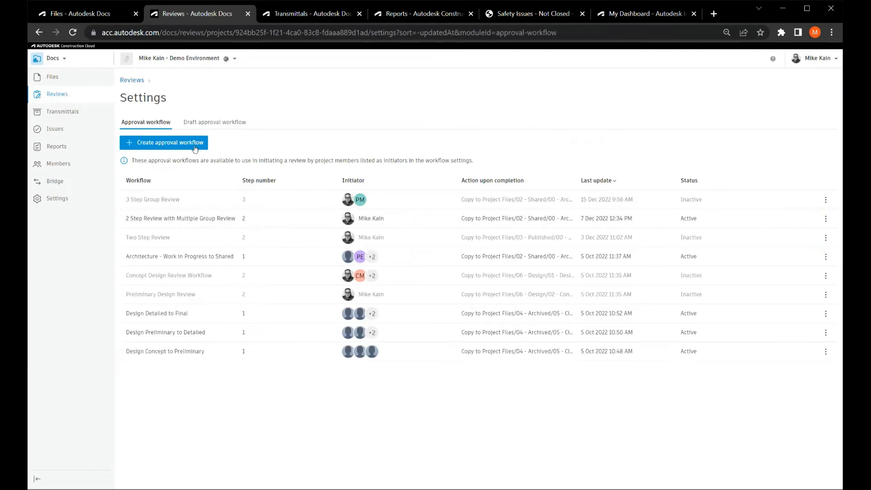
click(191, 144)
click(192, 145)
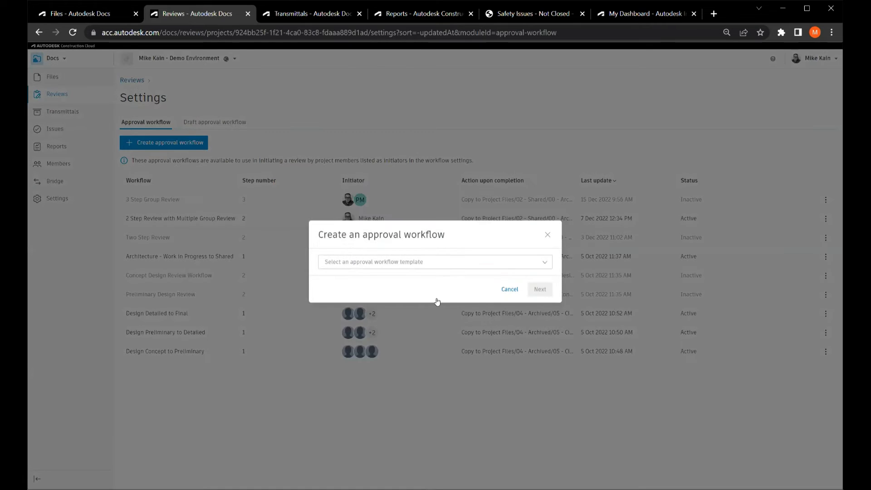
click(451, 265)
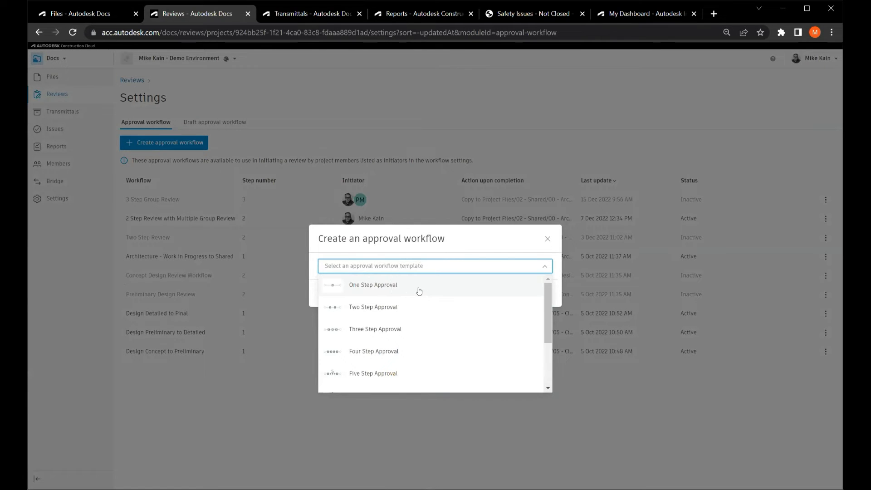
scroll(419, 292, down, 1)
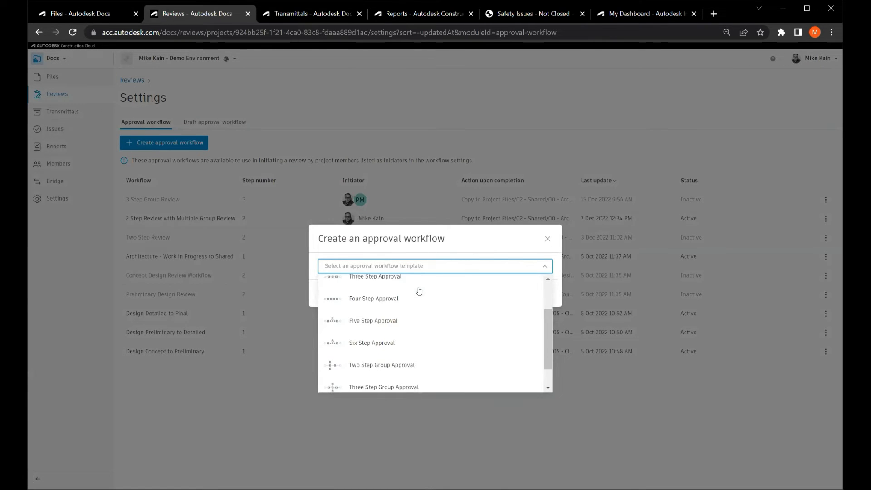
click(401, 340)
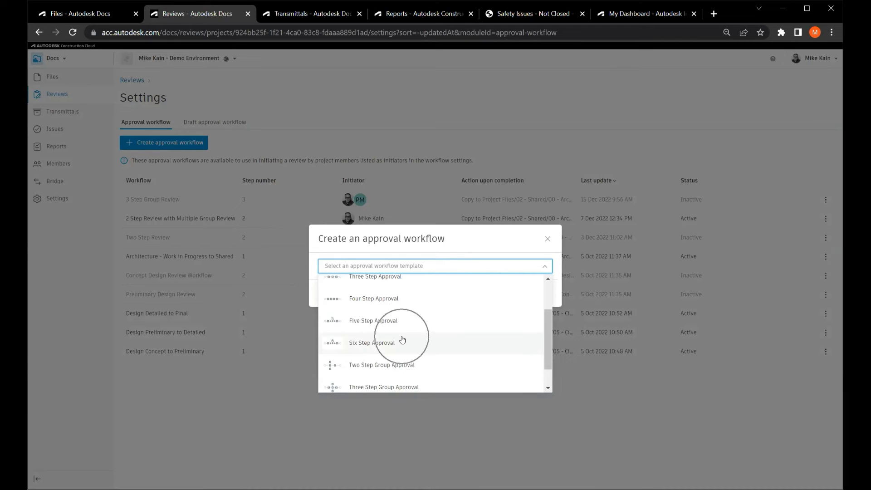
scroll(403, 339, down, 1)
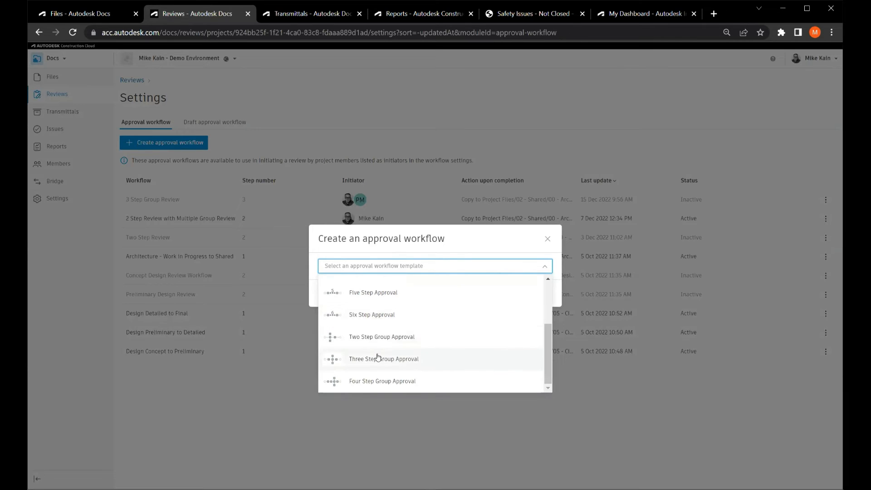
key(ctrl)
key(ctrl)
click(548, 239)
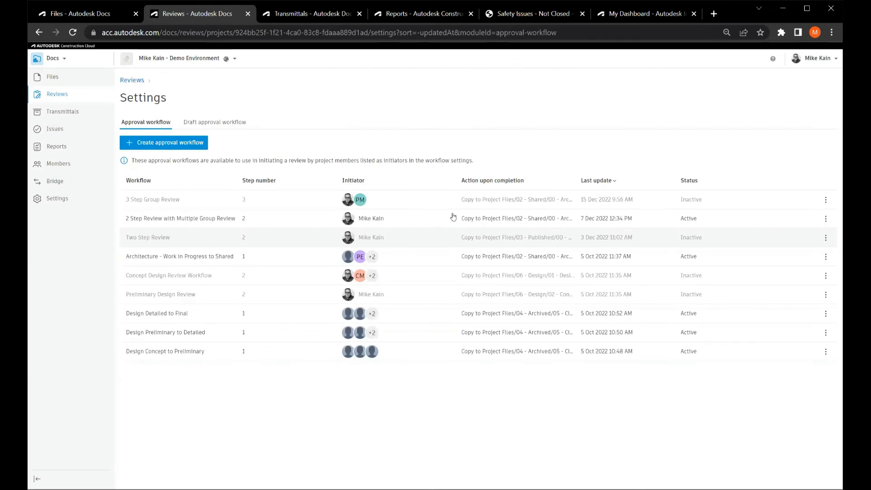
Open the 3 Step Group Review workflow and examine its step diagram, initiators, reviewers, time allowed and minimum reviewer settings.
click(175, 201)
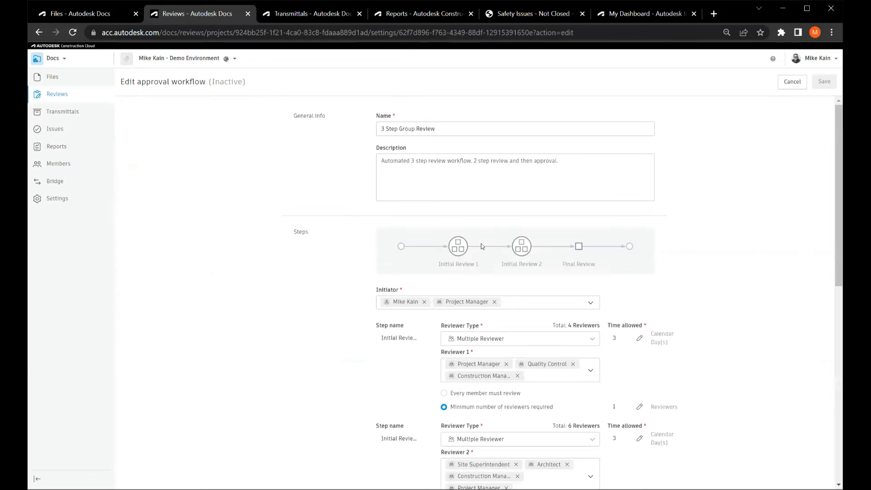
click(467, 174)
scroll(444, 191, down, 1)
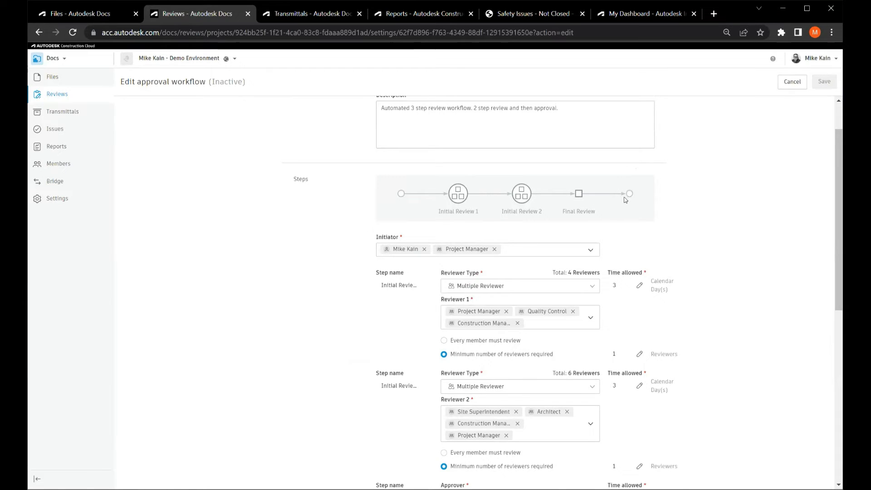
scroll(626, 200, down, 2)
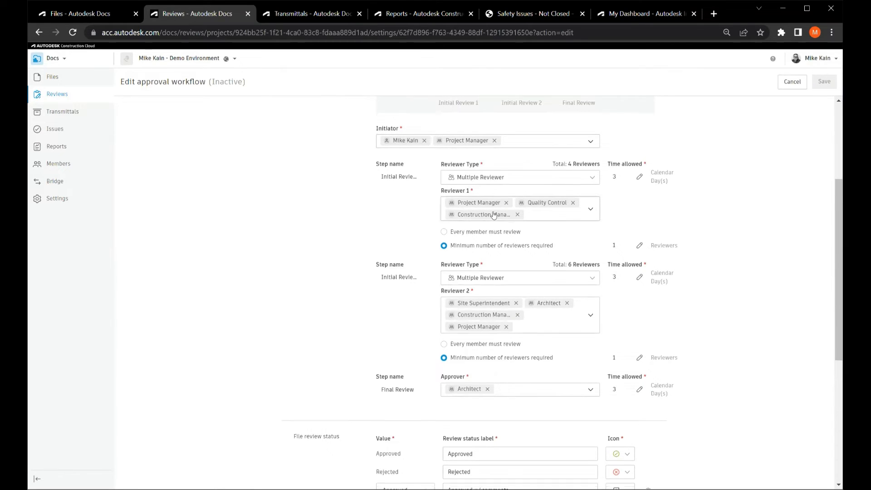
scroll(494, 215, down, 1)
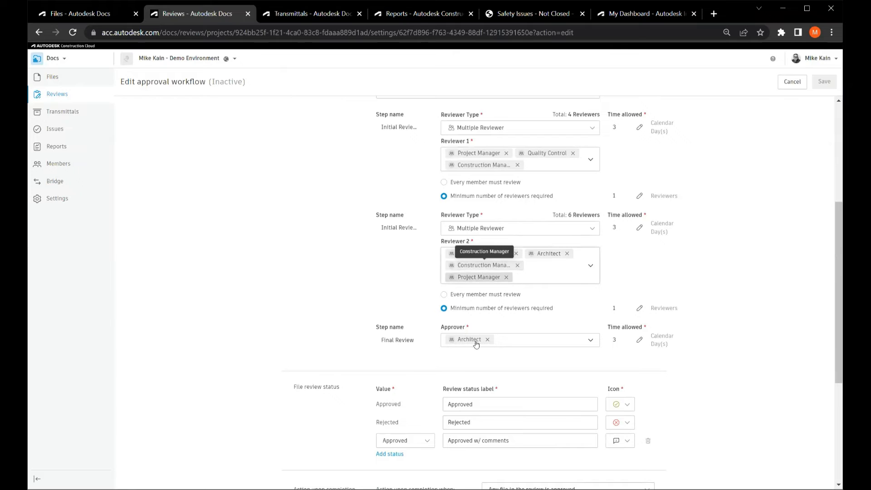
scroll(504, 316, up, 1)
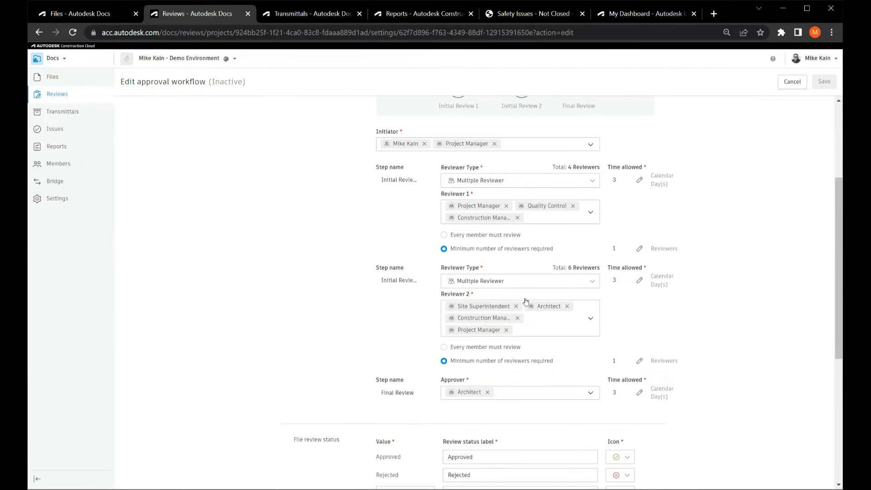
click(618, 183)
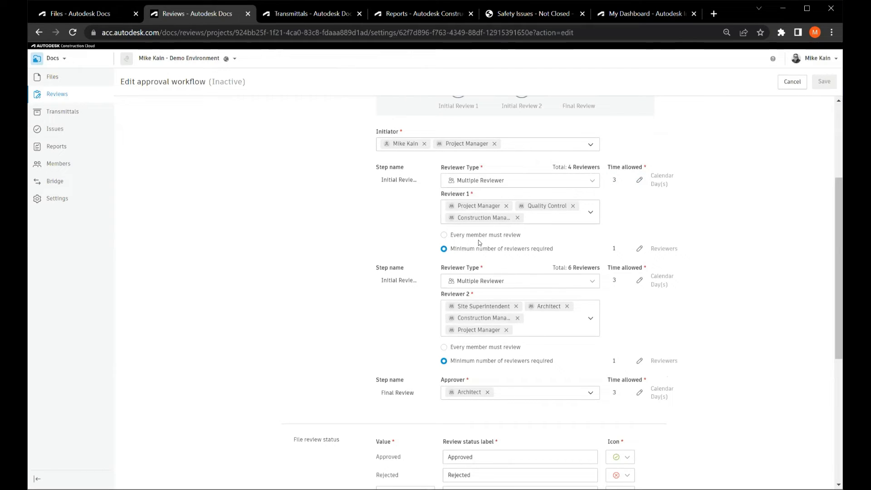
click(488, 252)
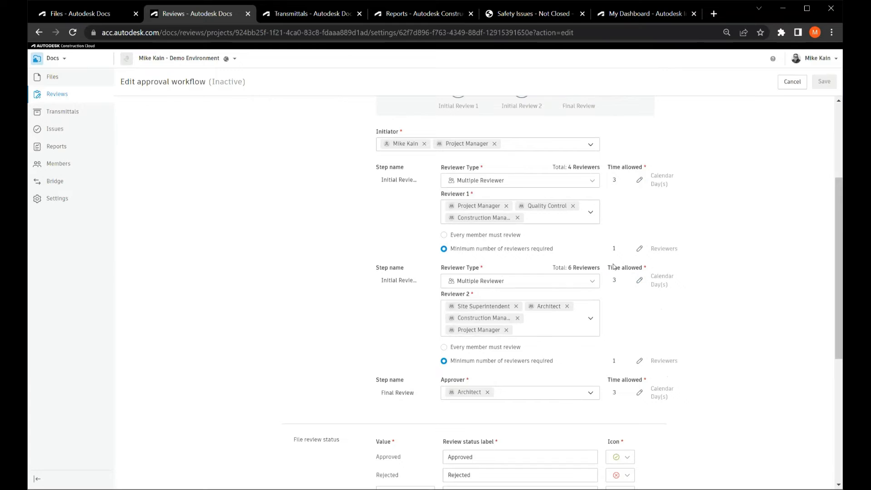
Add a blank file review status to the workflow and remove it again.
scroll(614, 267, down, 1)
scroll(614, 266, down, 3)
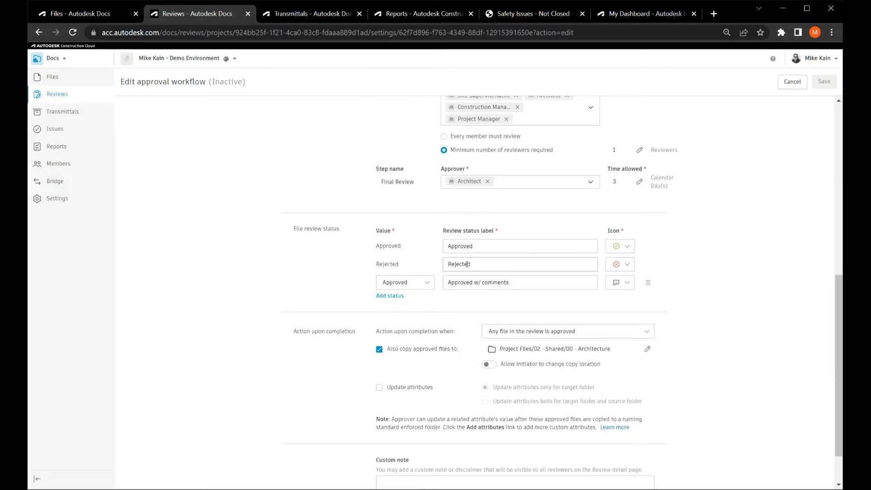
click(468, 264)
click(391, 296)
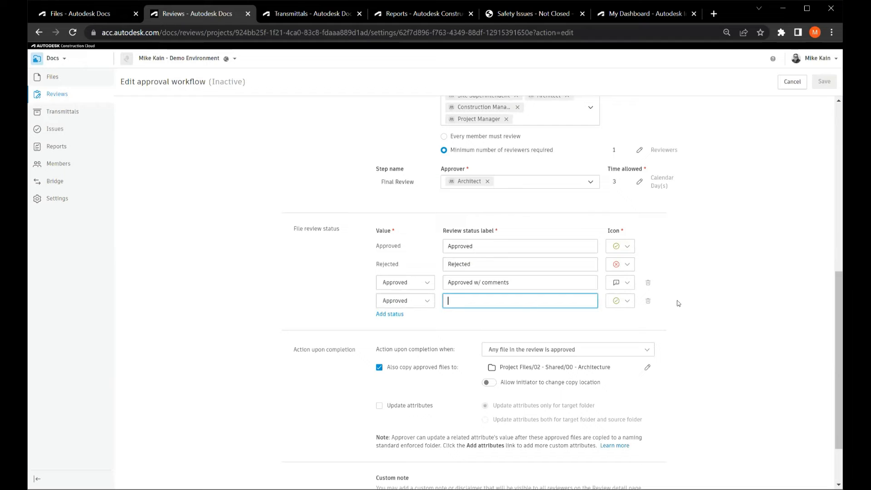
click(648, 301)
Examine the workflow's completion action, copy location and custom note, and return to the reviews list without saving.
scroll(702, 318, down, 2)
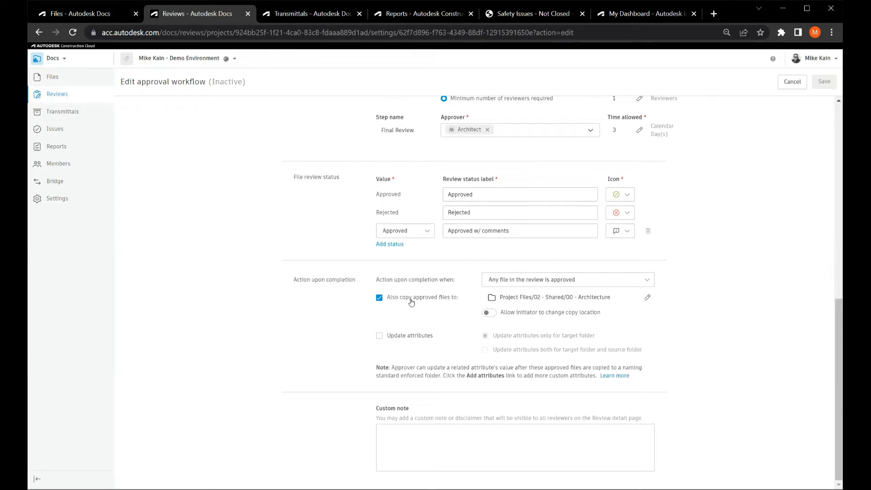
click(548, 300)
click(480, 425)
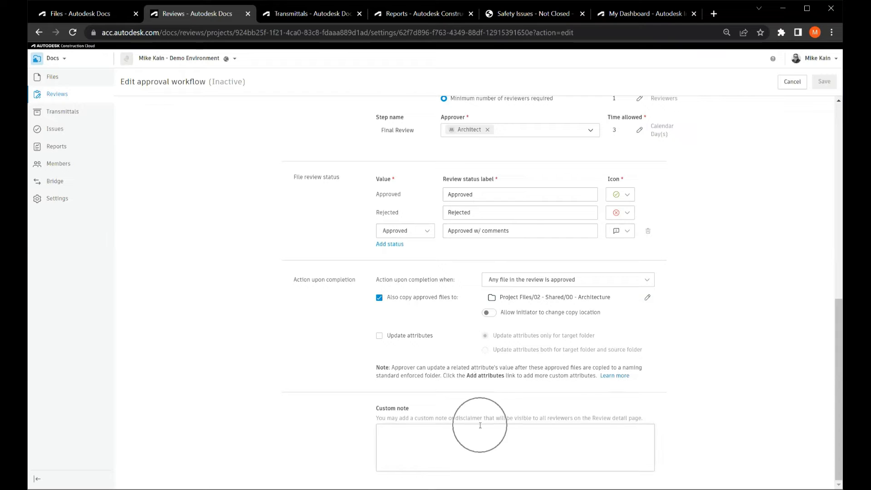
scroll(517, 256, up, 5)
scroll(516, 256, up, 4)
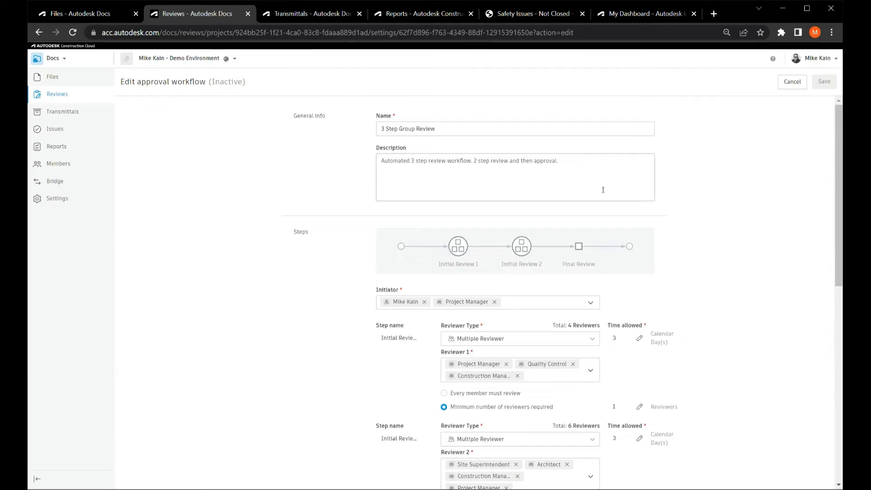
click(788, 82)
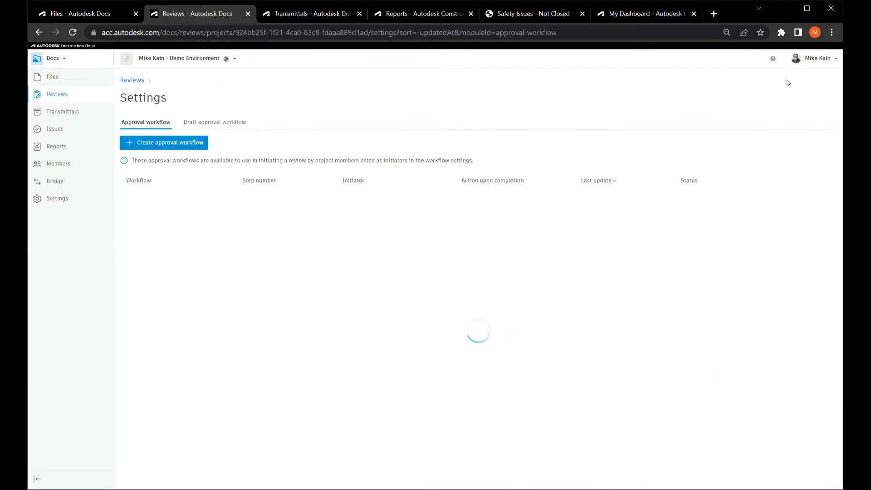
click(135, 80)
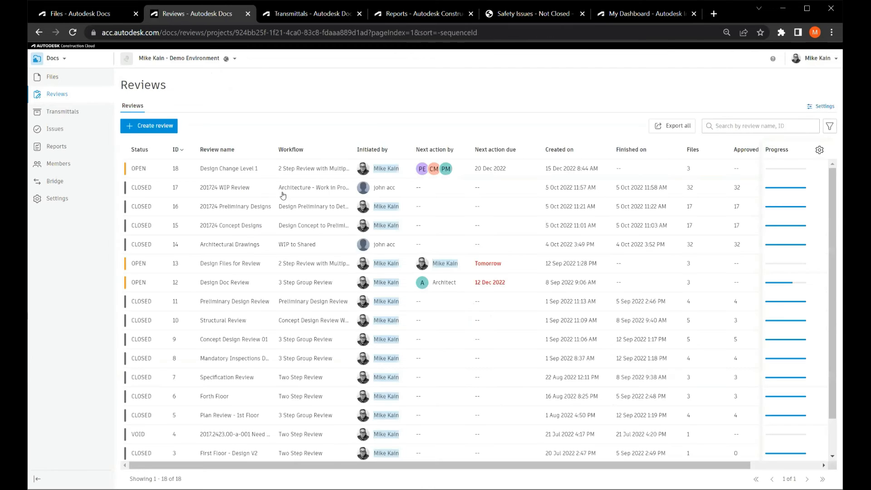
Open the Design Doc Review and examine its files and the progress details of Reviewer 1 and Reviewer 2.
click(244, 283)
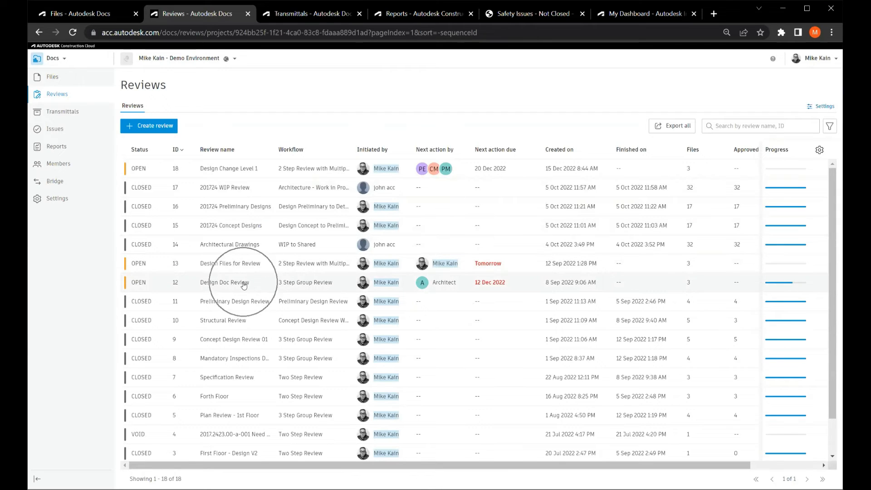
click(287, 286)
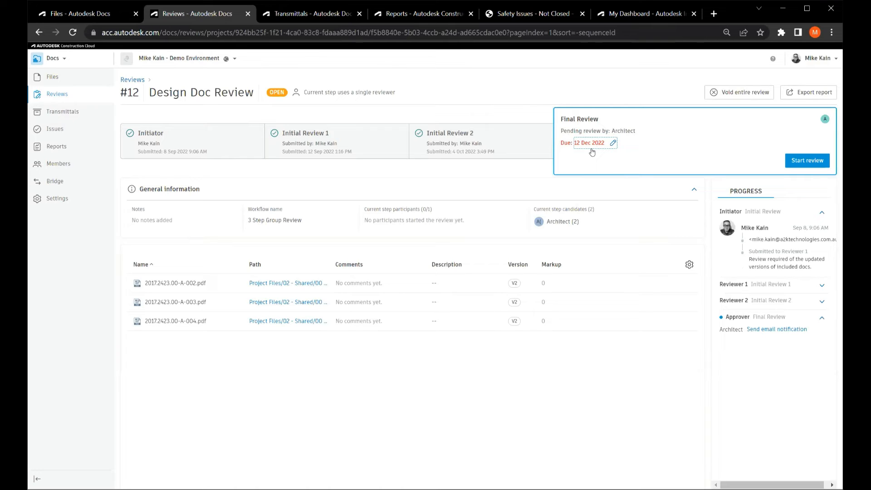
click(182, 309)
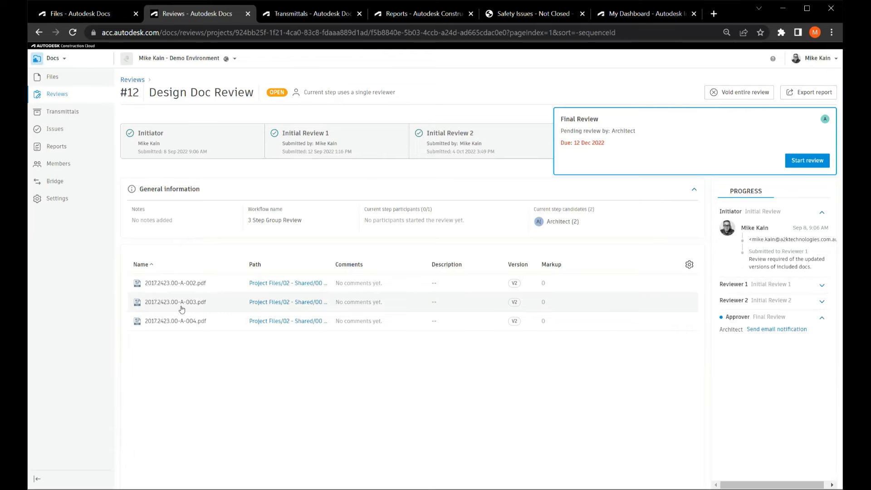
click(305, 302)
click(822, 285)
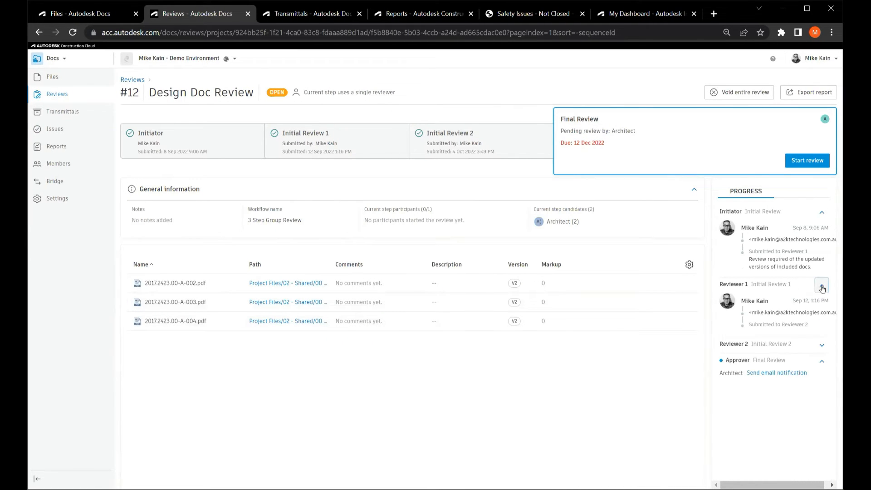
click(823, 347)
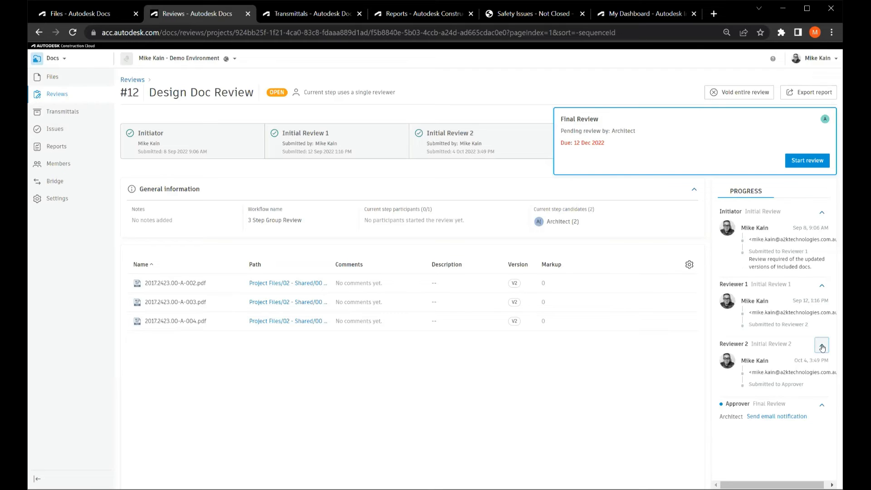
Start a transmittal with 2017.2423.00-A-001.pdf, 2017.2423.00-A-101.pdf and the code of practice document from the 00 - Architecture folder in 01 - Work In Progress (WIP).
click(305, 15)
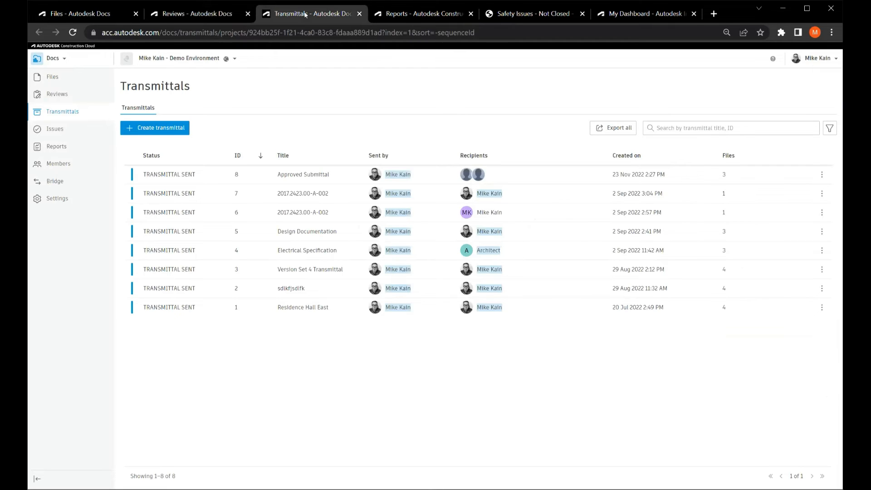
click(158, 128)
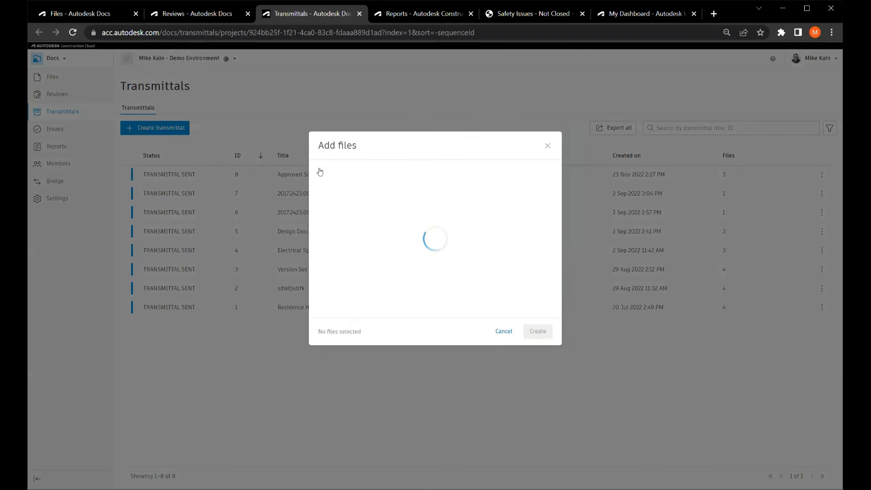
click(330, 195)
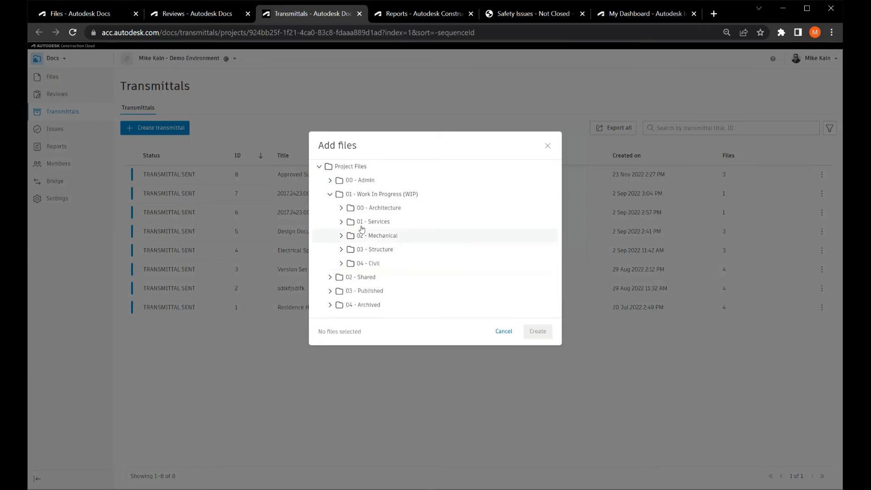
click(368, 208)
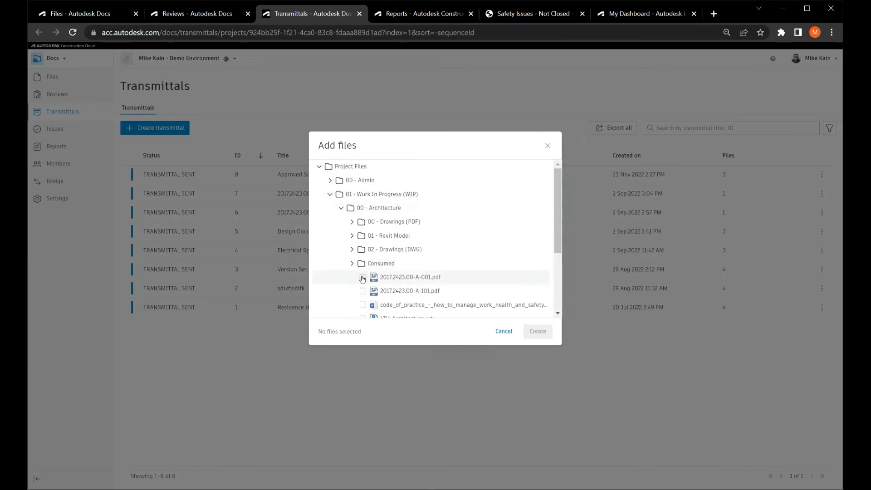
click(363, 277)
click(363, 291)
click(363, 305)
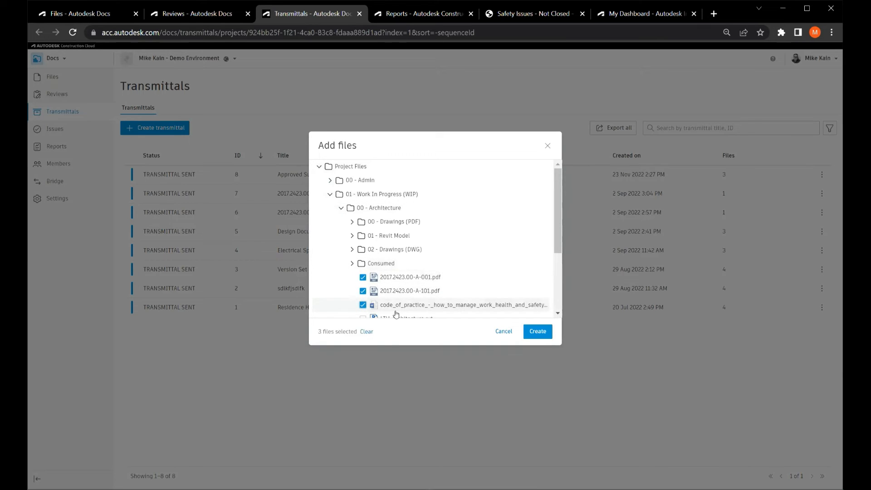
click(544, 332)
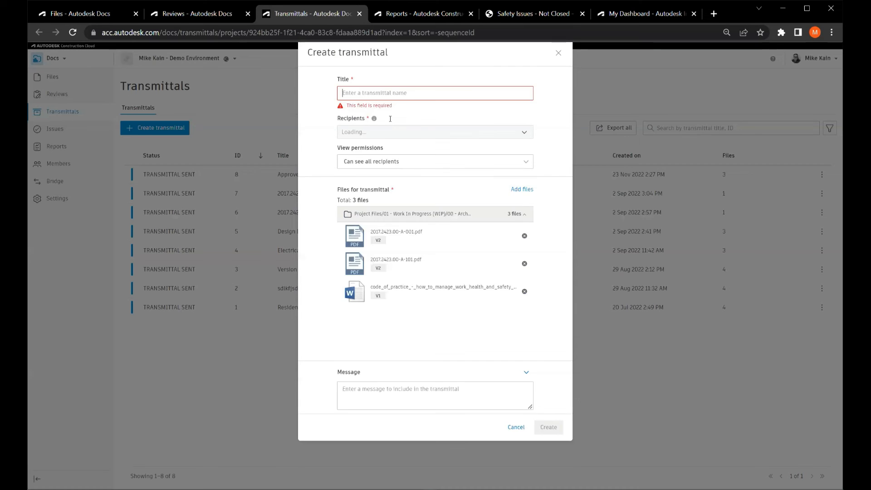
Examine the new transmittal's title, recipients, view permission options, files and message field, and cancel it without sending.
click(390, 118)
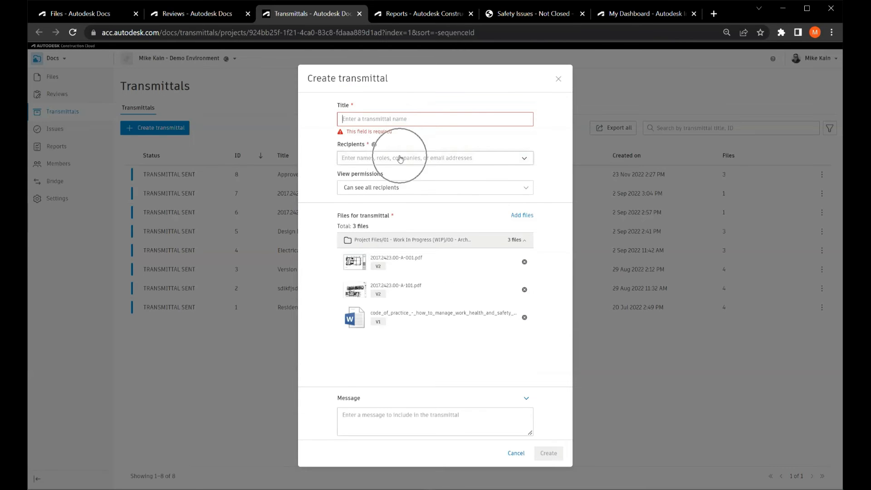
click(391, 187)
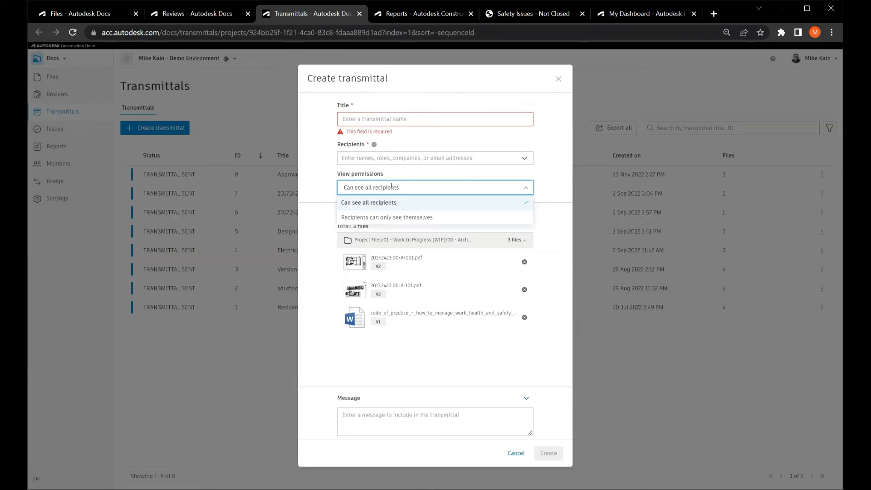
click(429, 171)
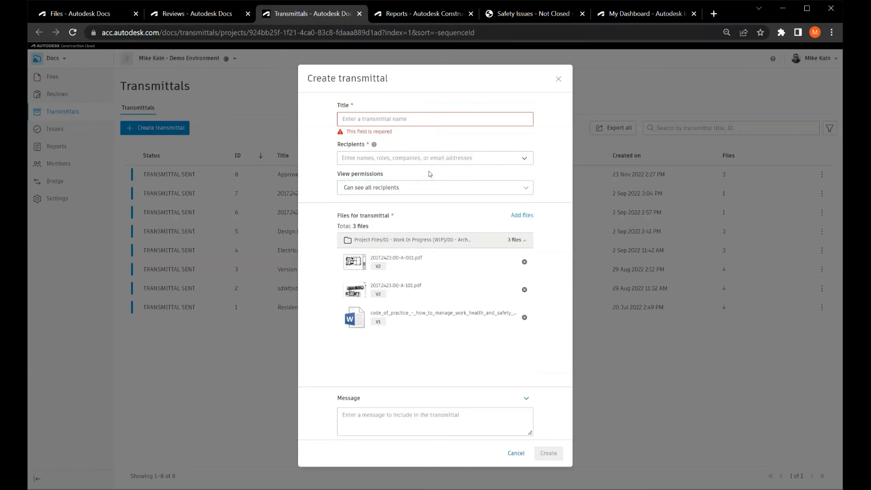
key(ctrl)
key(ctrl)
key(ctrl)
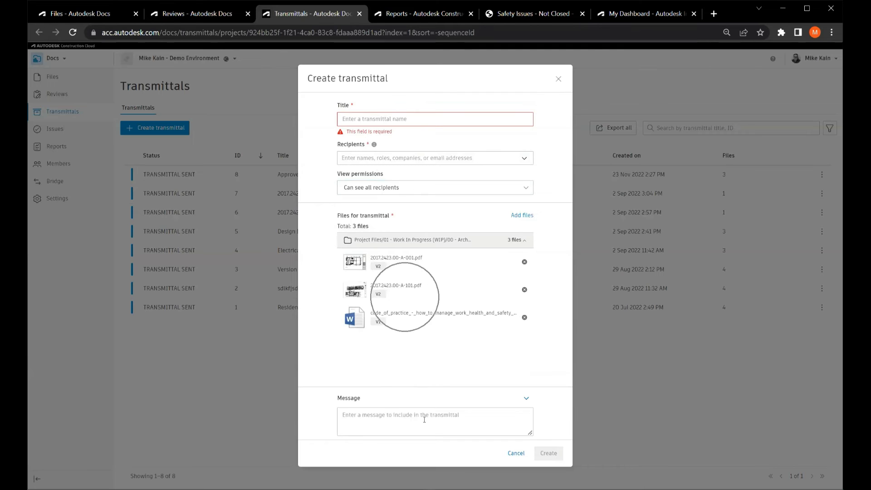
click(516, 454)
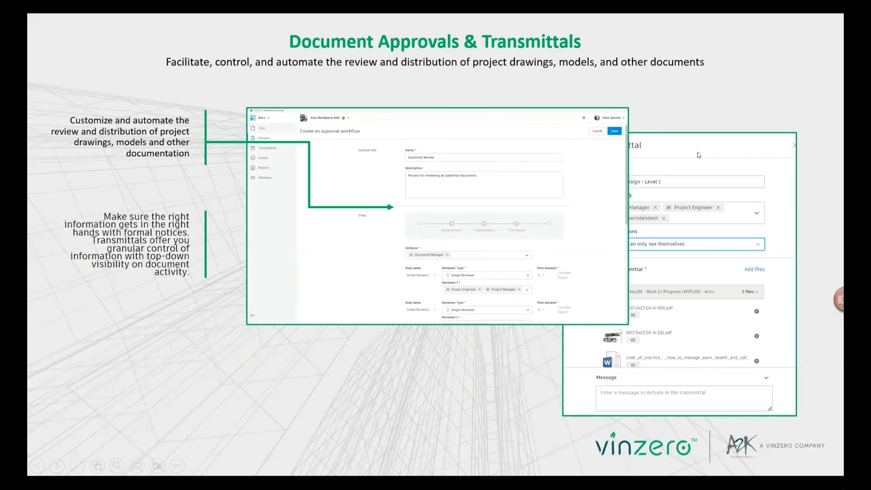
Switch from the slides to the project's reports in the browser and view the reports log and the report templates.
click(698, 153)
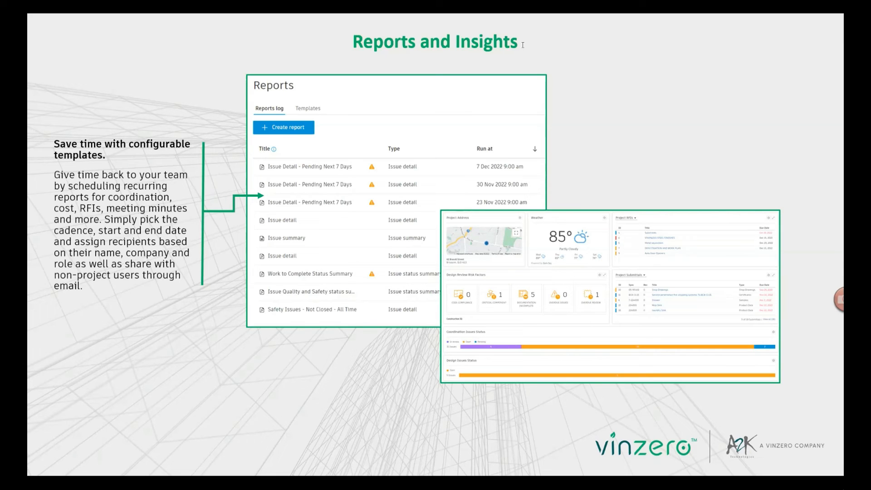
key(alt+Tab)
click(434, 17)
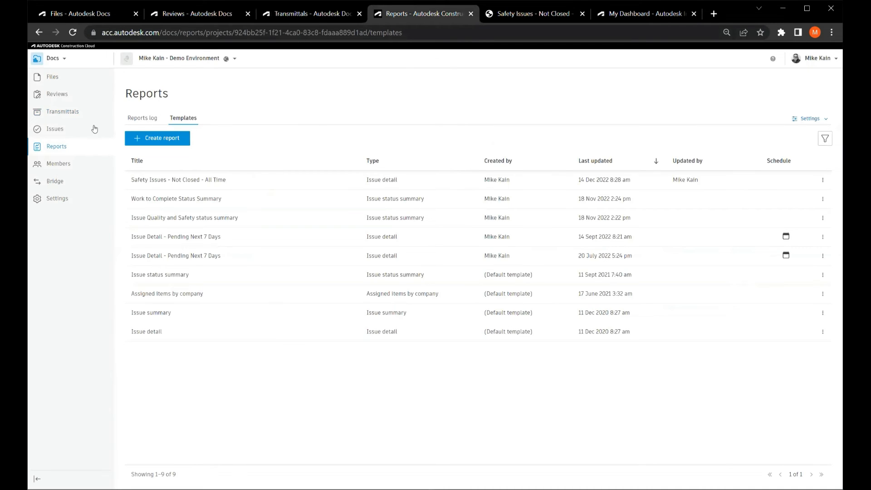
click(82, 148)
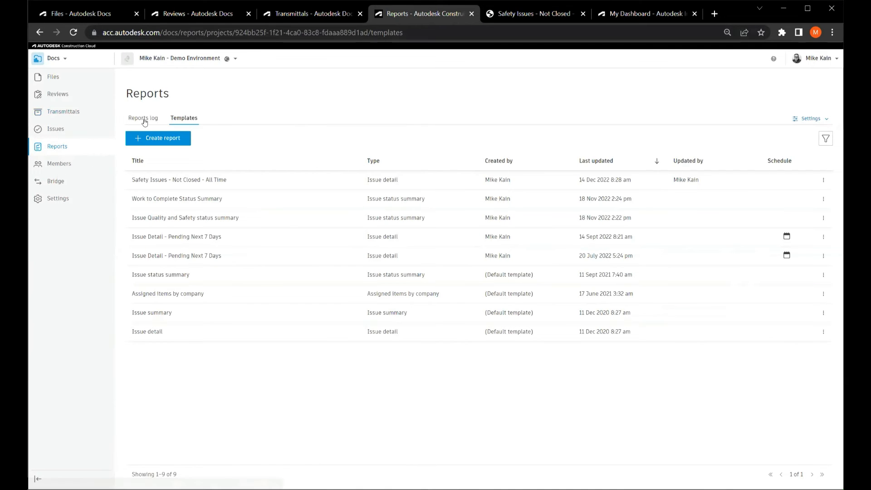
click(143, 120)
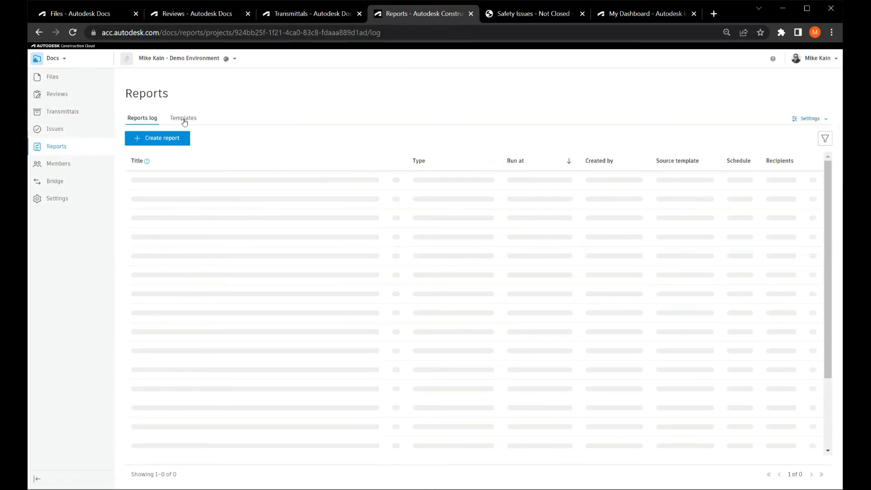
click(185, 122)
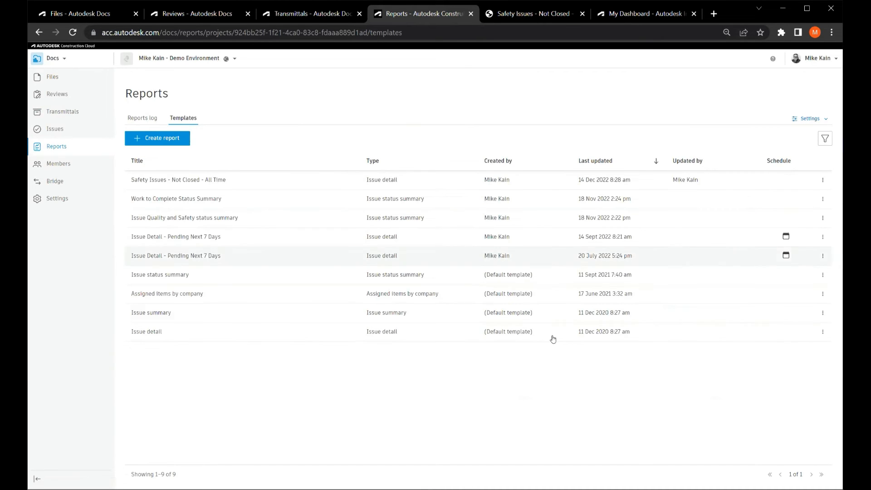
click(498, 299)
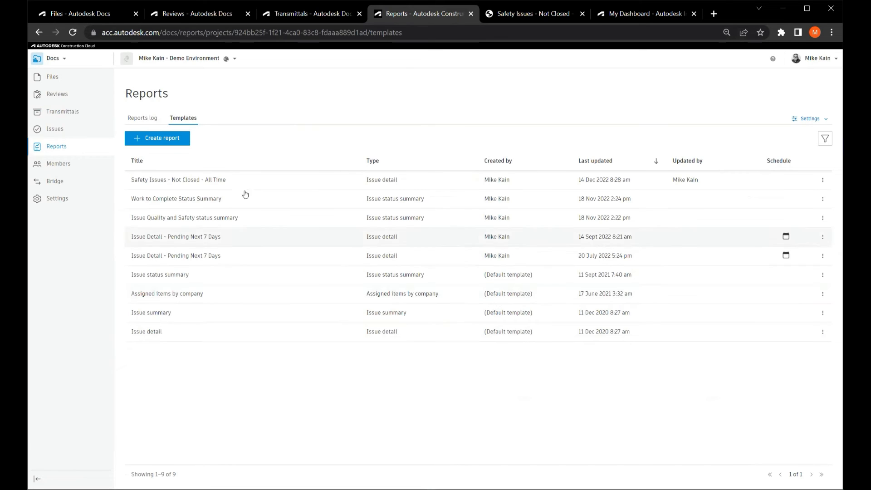
Open the Safety Issues - Not Closed - All Time template, examine its filters, status choices, sorting and content options, and leave it without saving.
click(223, 181)
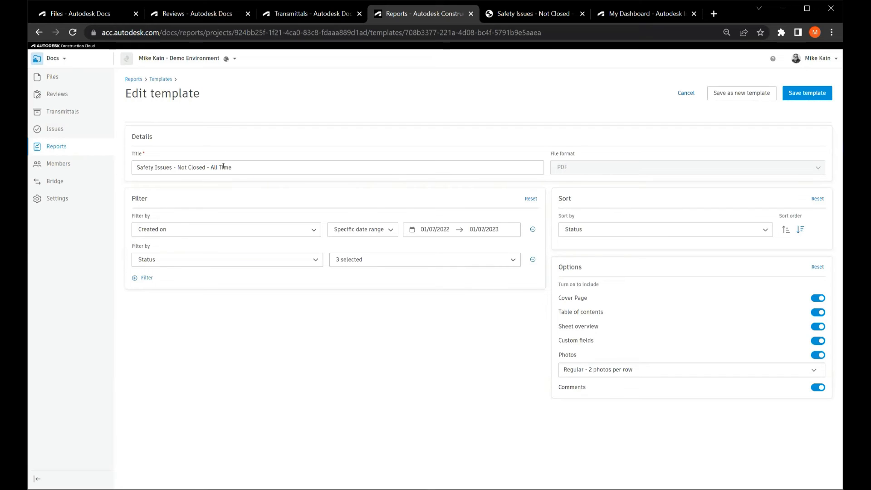
click(239, 230)
key(ctrl)
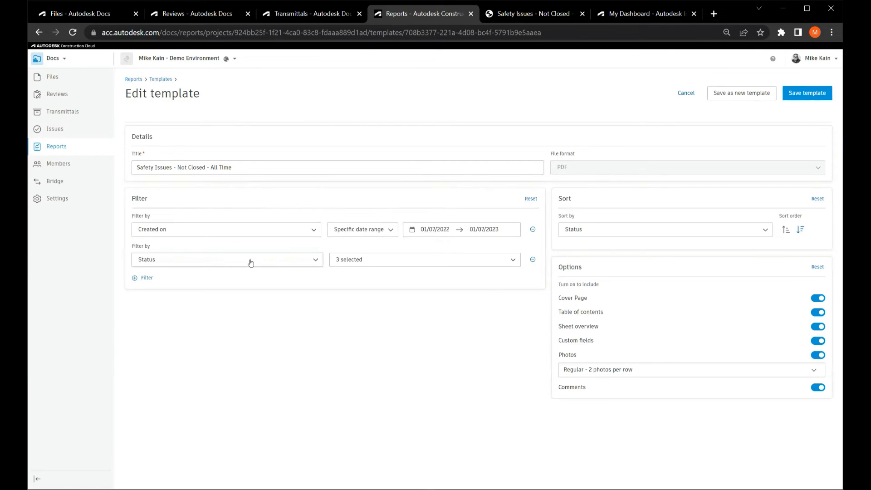
click(403, 262)
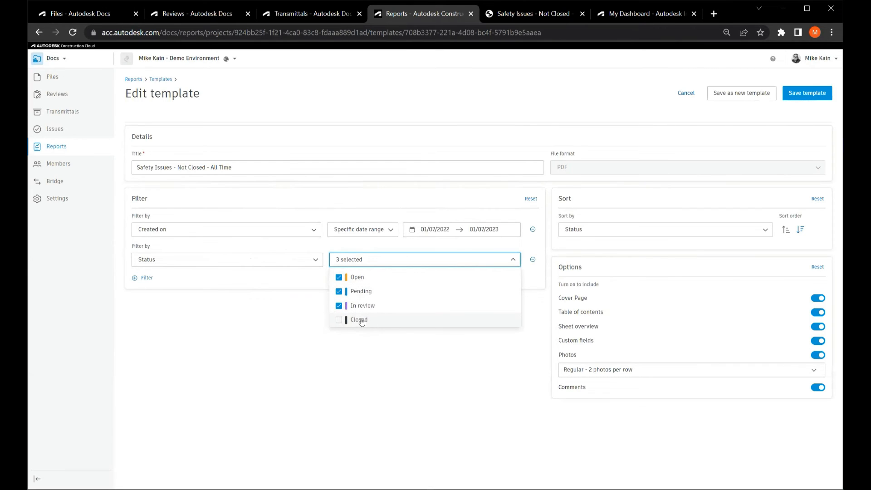
click(379, 353)
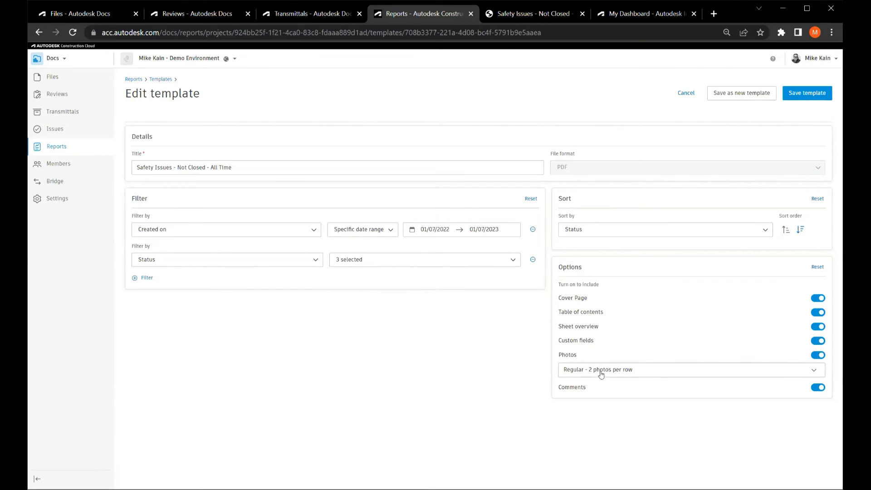
click(685, 93)
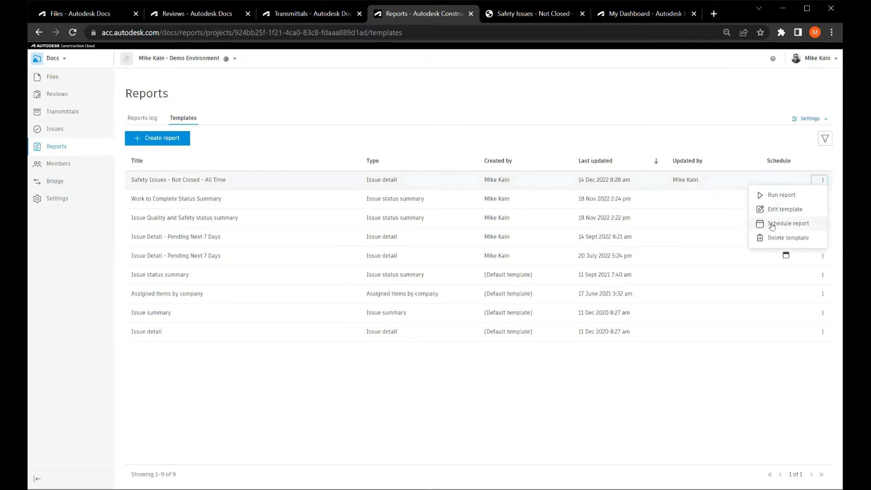
Examine the schedule settings of the Safety Issues - Not Closed - All Time report, including frequency, run day and email sharing, and close them without saving.
click(773, 225)
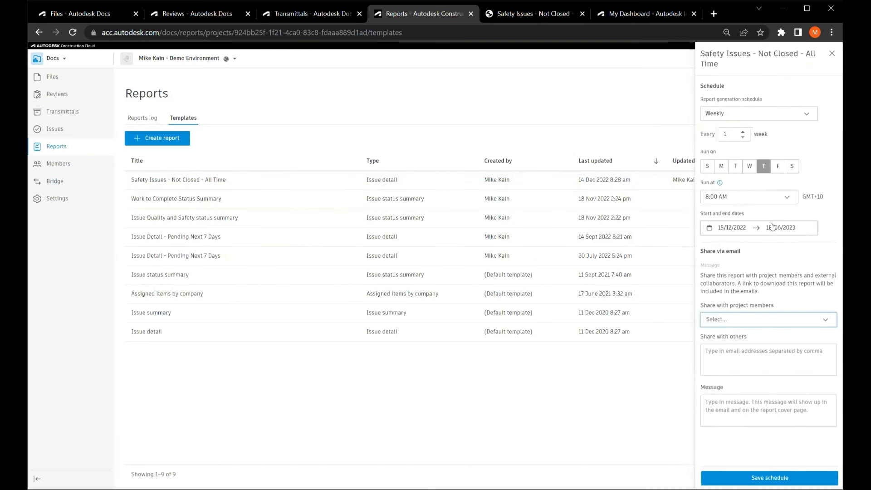
click(754, 115)
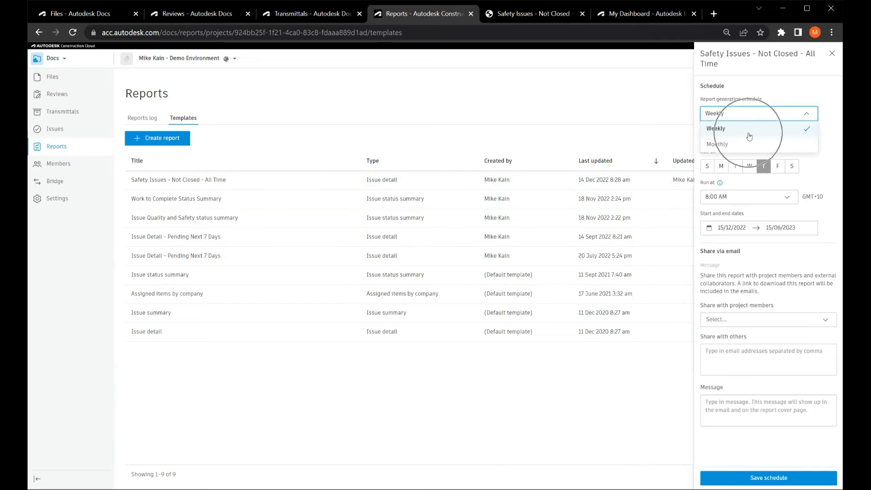
click(824, 159)
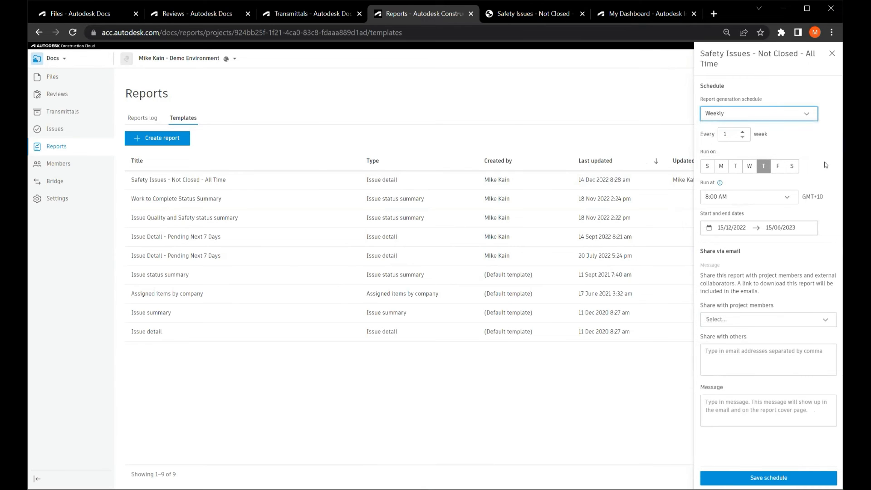
click(735, 167)
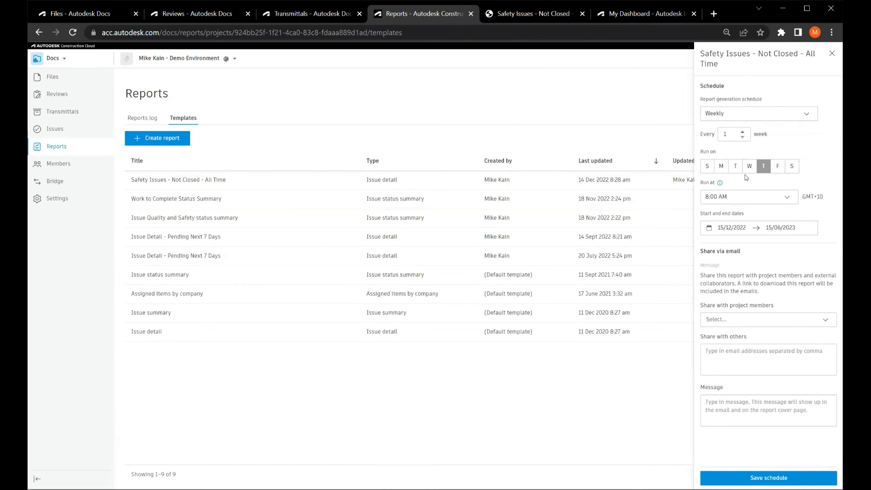
key(ctrl)
key(ctrl)
key(ctrl)
key(ctrl)
key(ctrl)
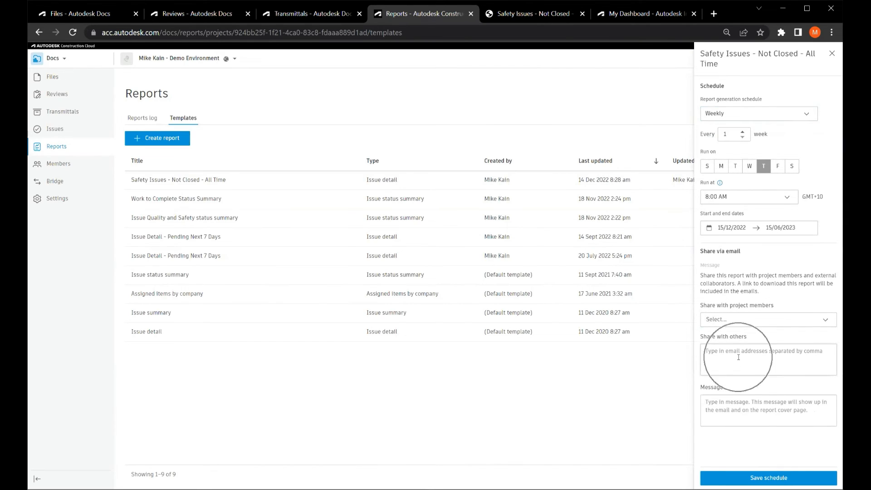
key(ctrl)
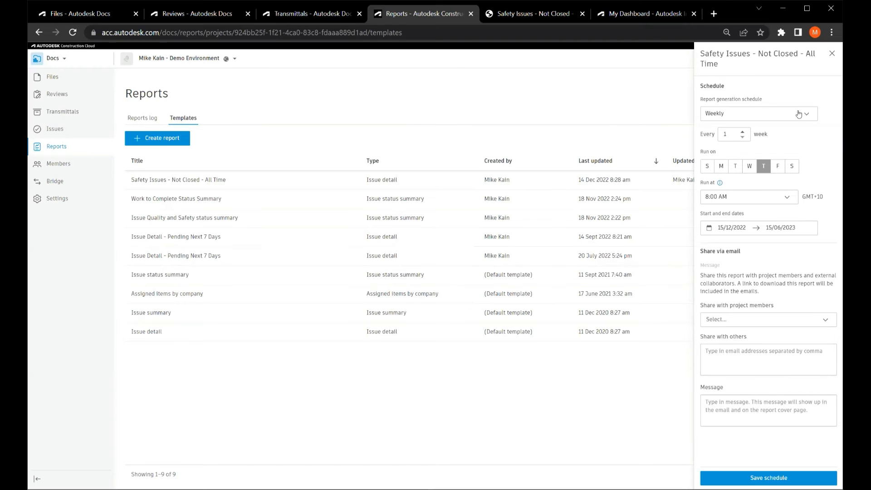
click(833, 54)
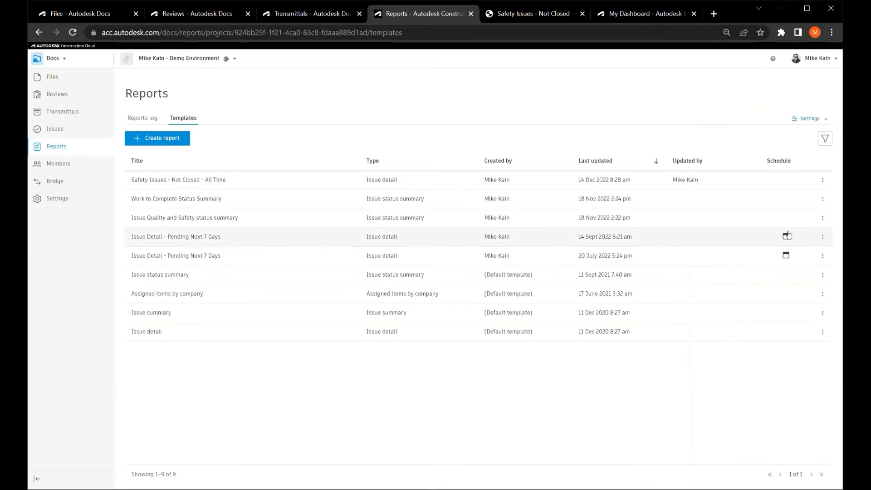
Check which report templates are scheduled, and examine the run times, schedules and warning markers in the reports log.
mouse_move(789, 238)
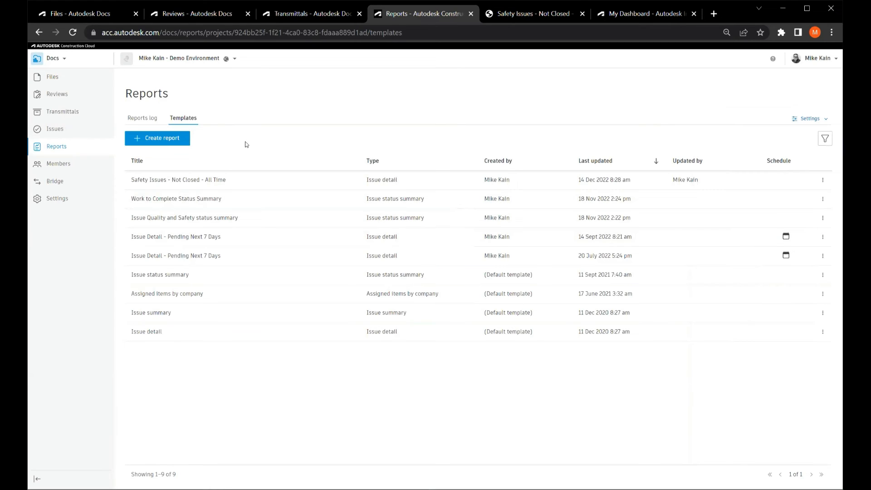
click(139, 120)
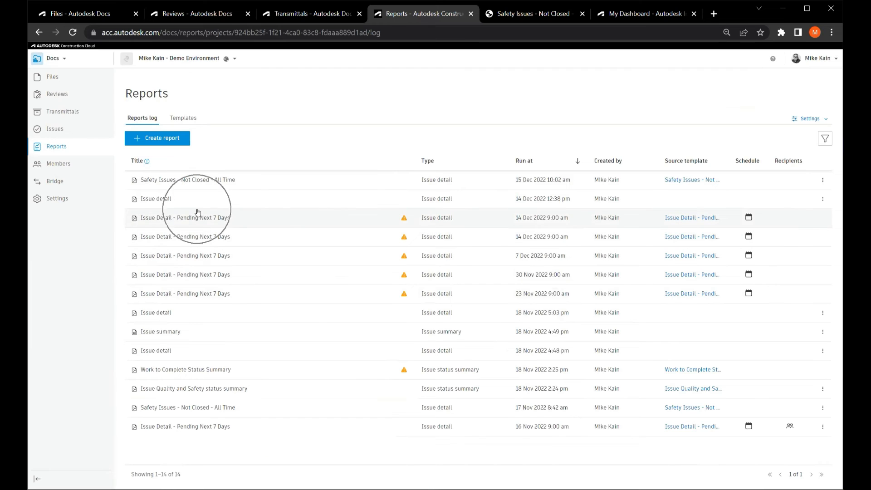
key(ctrl)
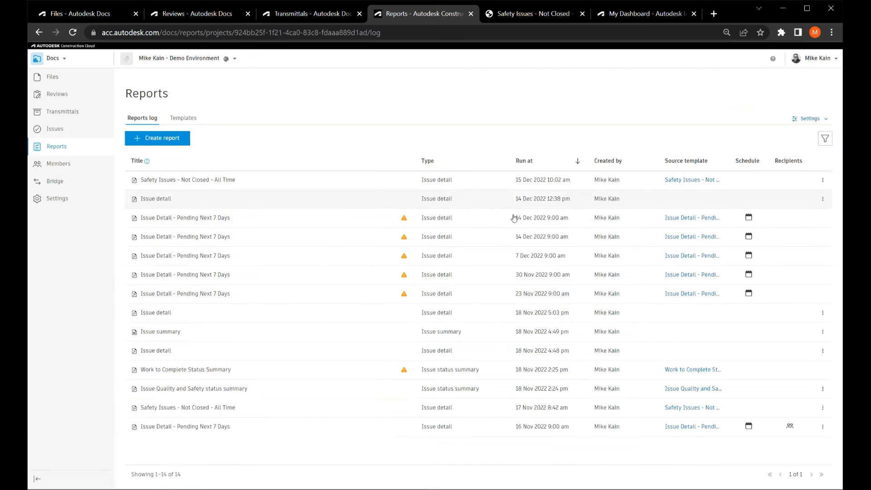
key(ctrl)
key(ctrl)
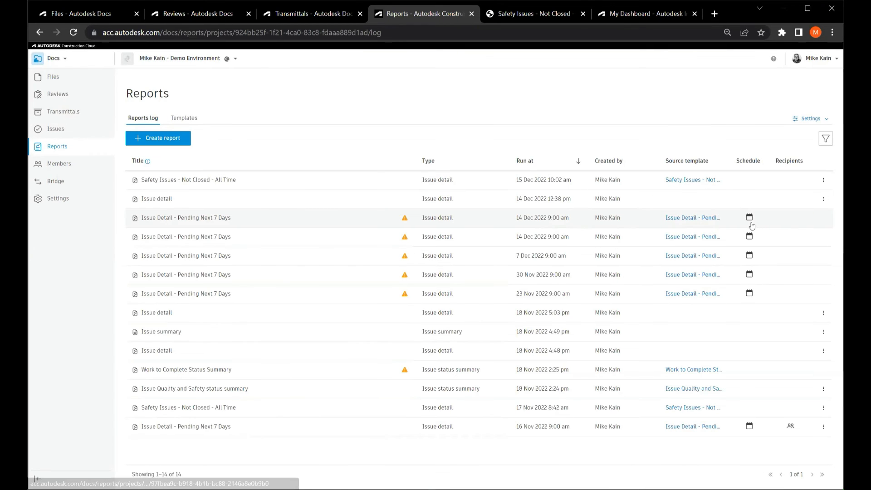
mouse_move(752, 226)
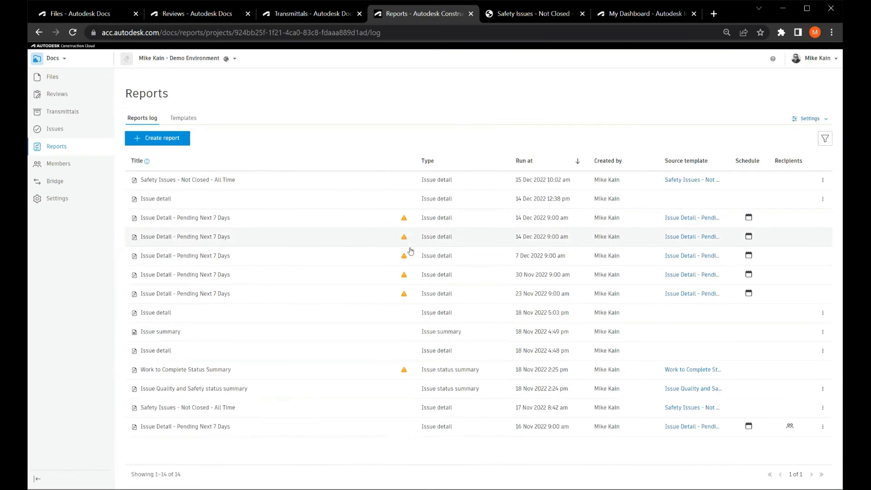
mouse_move(405, 257)
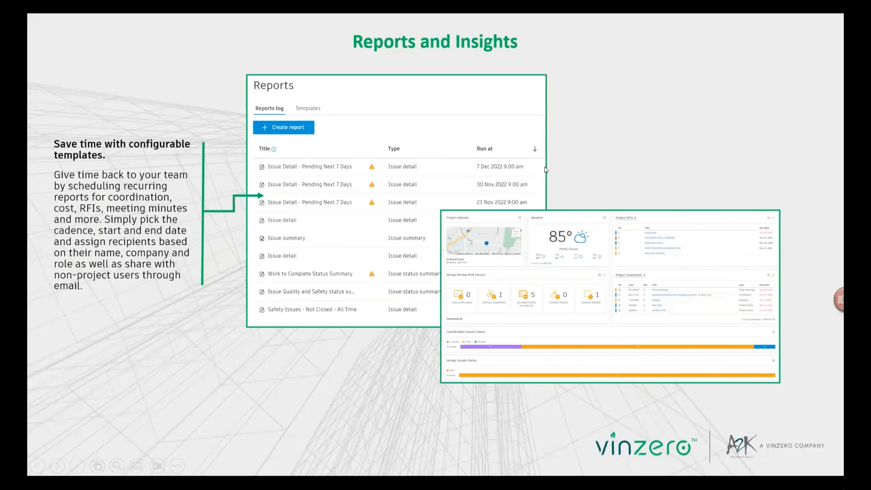
click(650, 171)
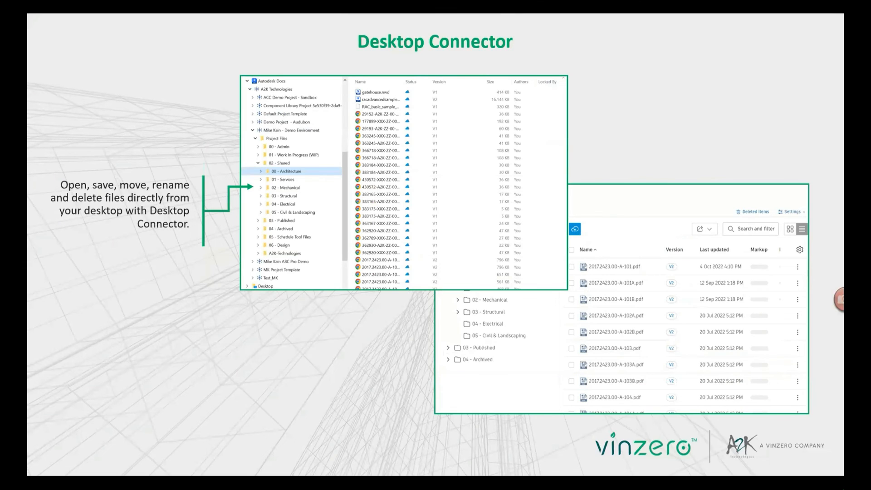
key(alt+Tab)
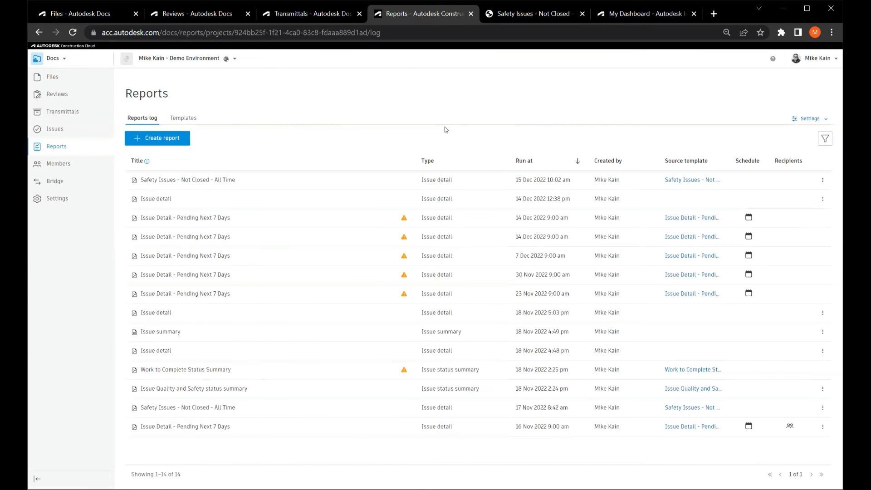
Switch to the downloaded Safety Issues - Not Closed - All Time PDF and examine its cover summary and contents list.
click(518, 15)
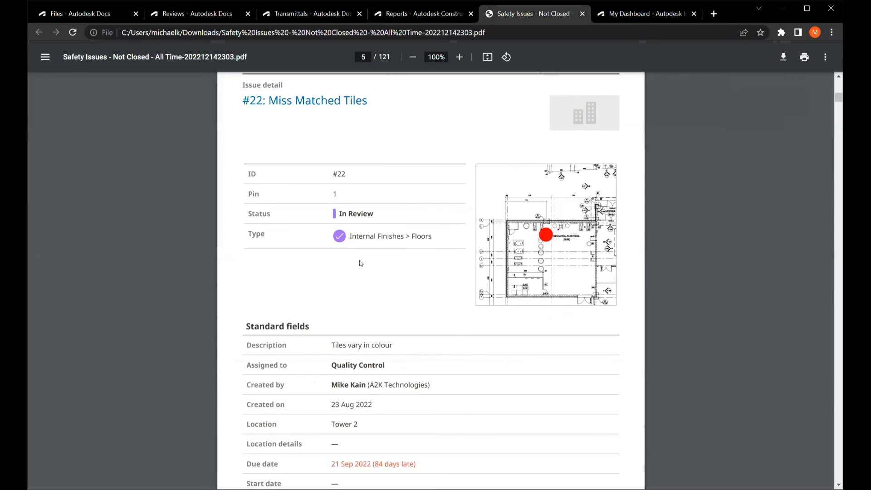
scroll(361, 263, up, 2)
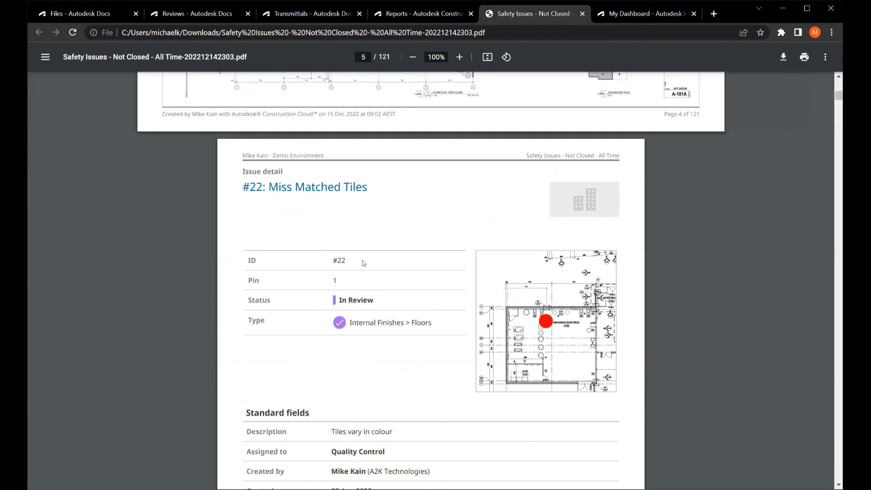
scroll(672, 86, up, 6)
scroll(827, 94, up, 10)
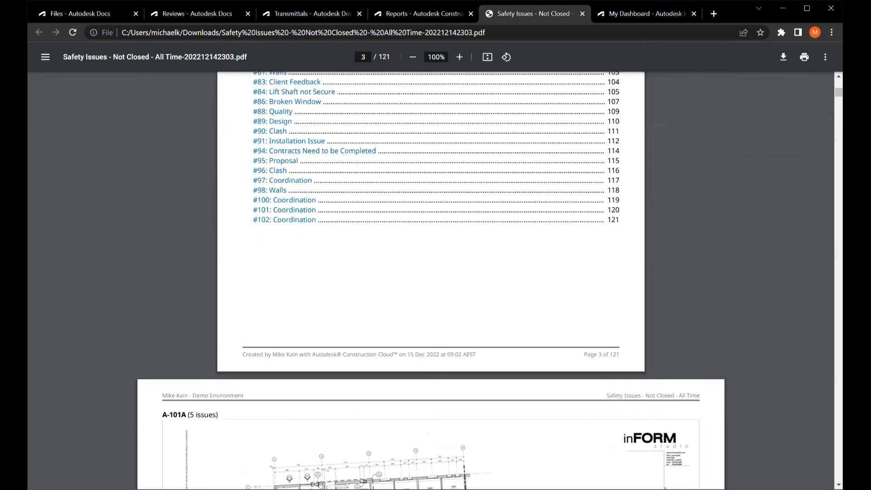
scroll(334, 138, up, 3)
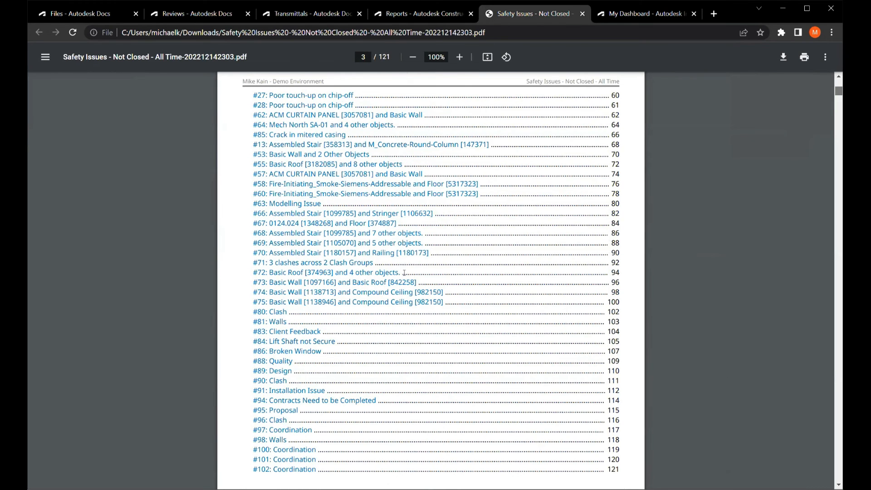
scroll(405, 272, up, 20)
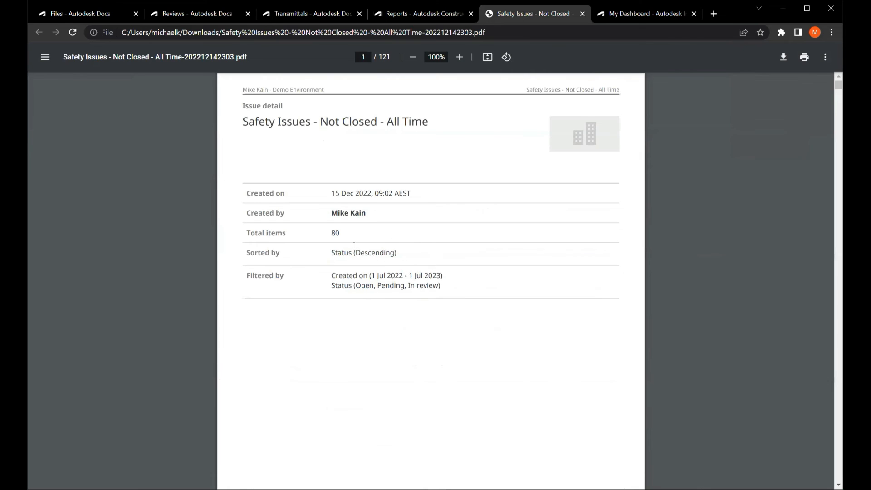
key(ctrl)
scroll(418, 274, down, 8)
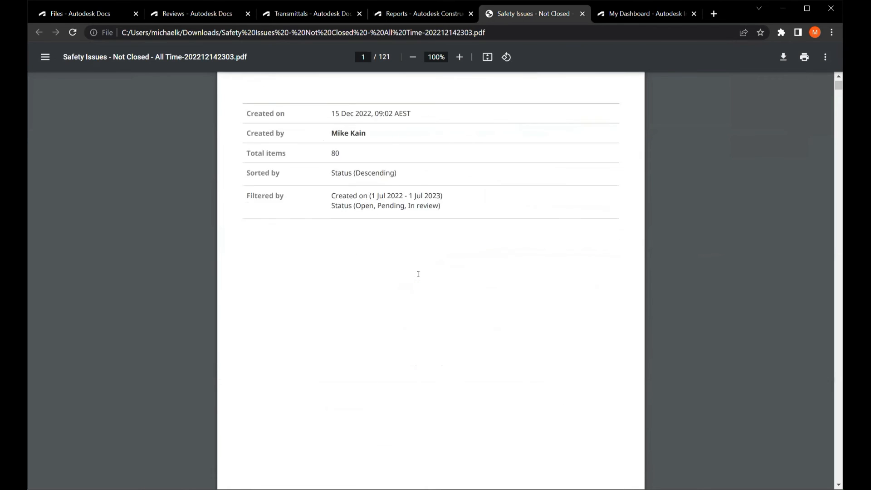
scroll(418, 274, down, 3)
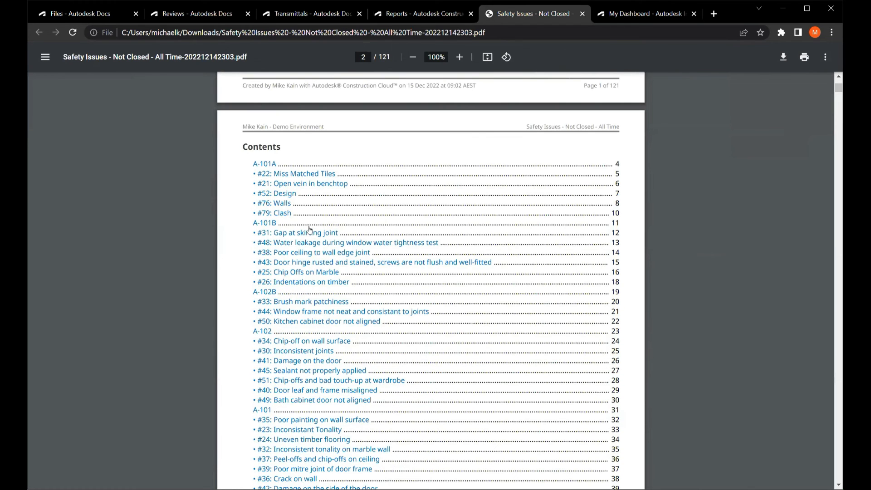
Jump from the contents to issue #22: Miss Matched Tiles and examine its plan snapshot and standard fields.
click(314, 174)
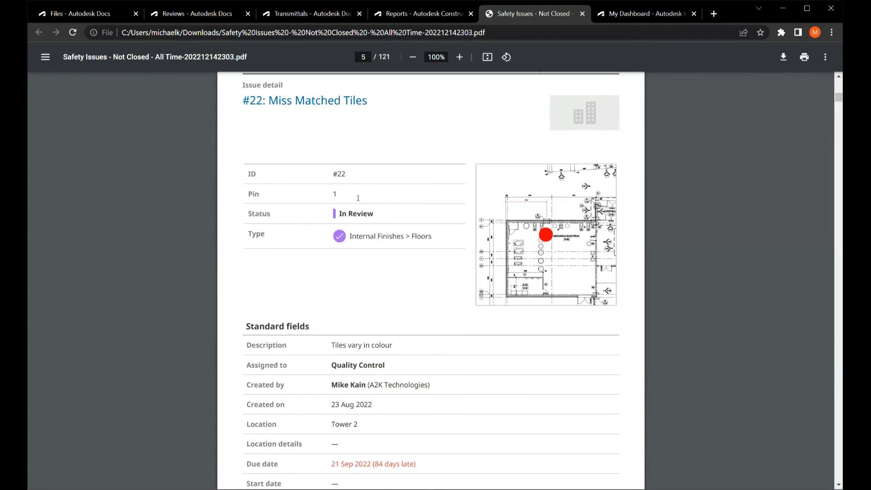
click(397, 235)
key(ctrl)
key(ctrl)
scroll(499, 218, down, 4)
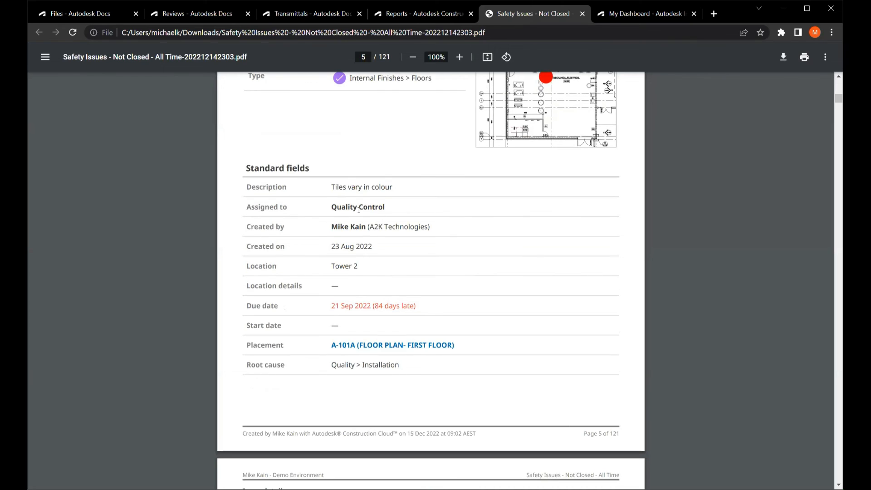
key(ctrl)
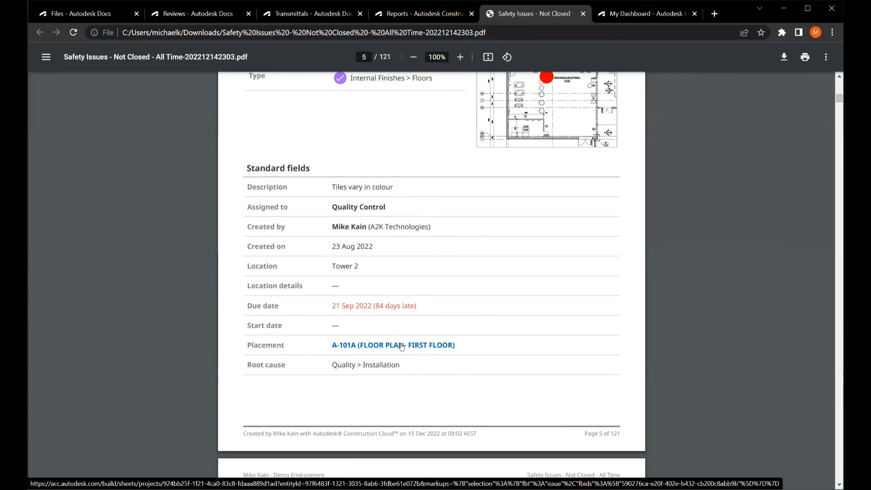
Switch to the project's Insight dashboard in the browser and view the list of available Construction Cloud modules.
click(618, 17)
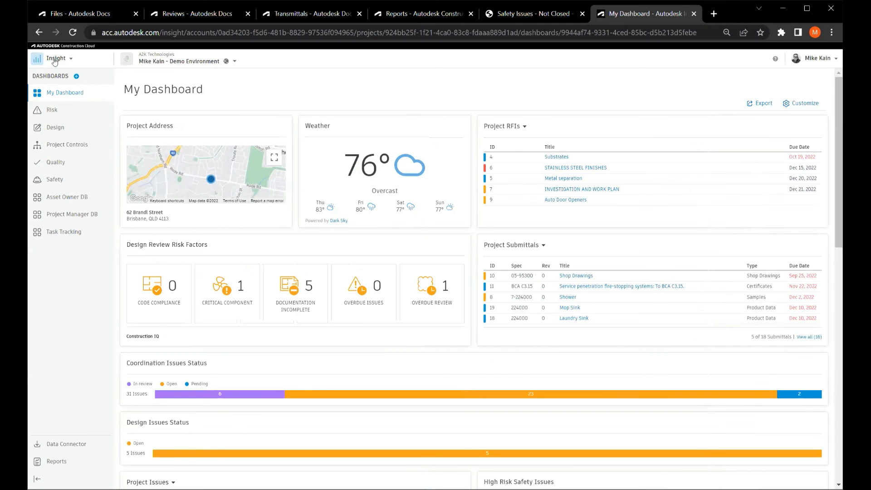
click(59, 58)
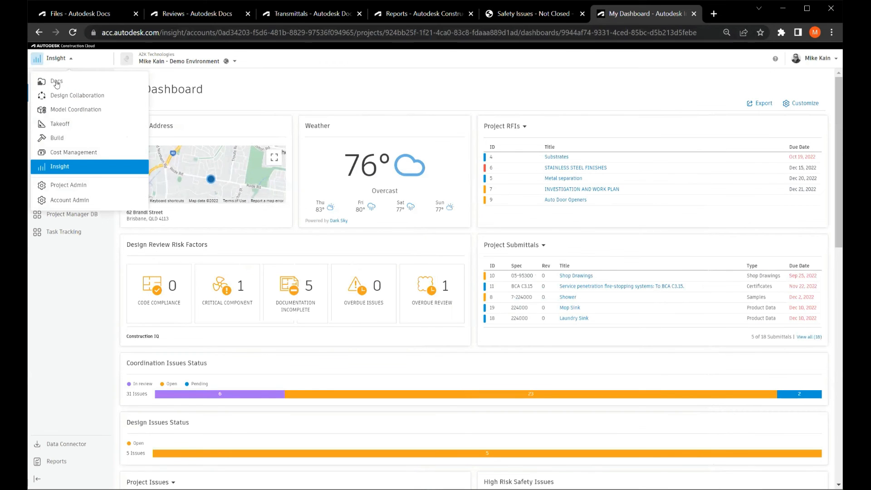
click(56, 82)
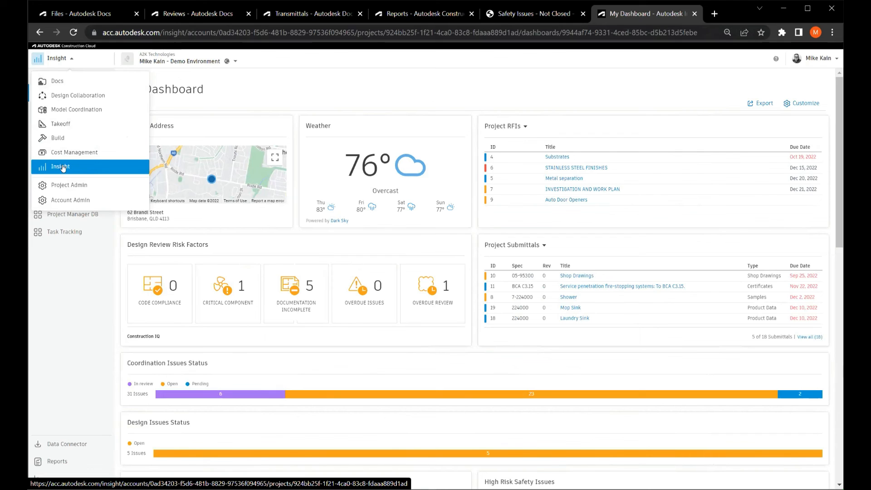
click(441, 307)
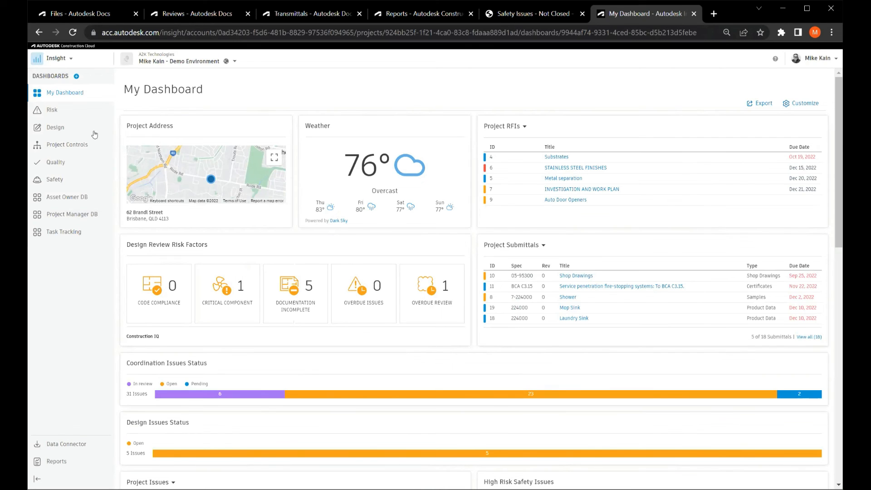
Examine the available dashboards and the Project Address and Weather cards on My Dashboard.
click(70, 138)
click(71, 138)
click(58, 214)
click(58, 213)
click(232, 187)
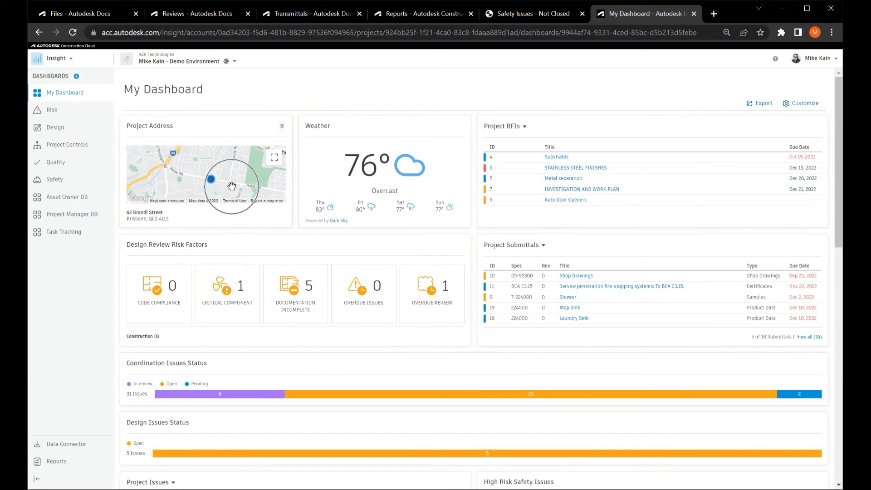
click(380, 174)
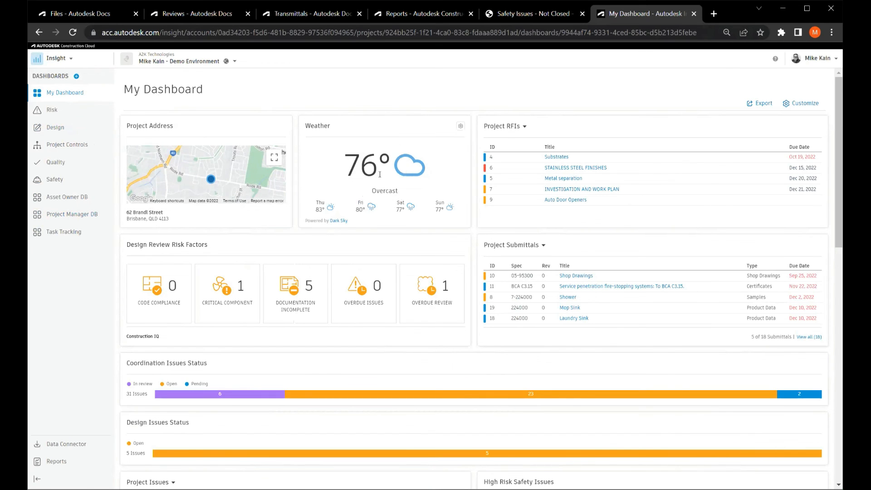
click(380, 174)
Set the Project RFIs card to My RFIs and review the other risk, issue, submittal and review cards on My Dashboard.
click(513, 128)
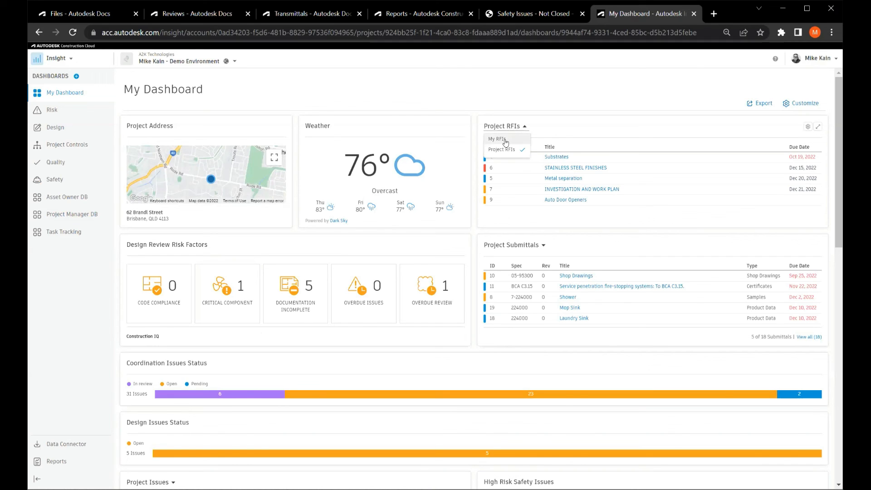
click(505, 142)
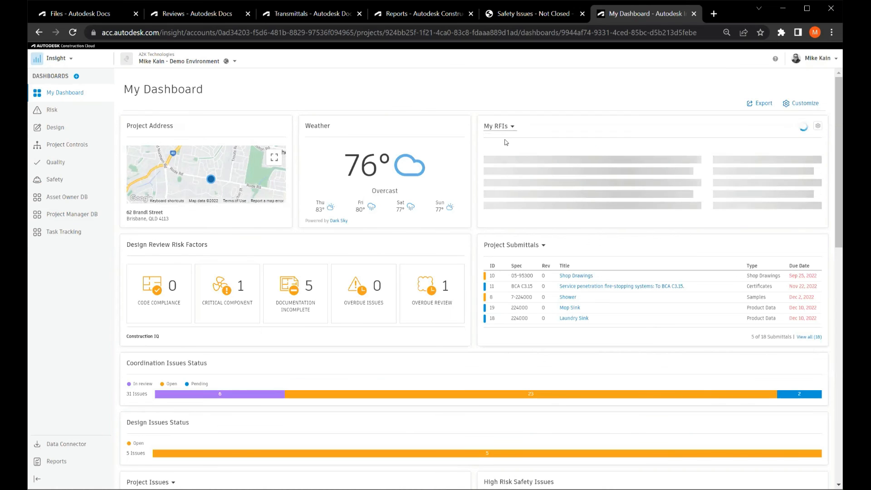
scroll(514, 196, down, 1)
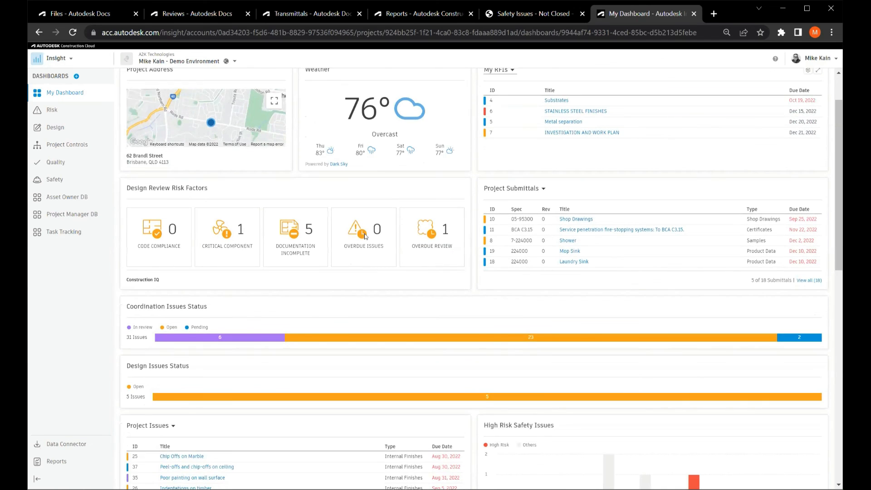
scroll(480, 211, down, 3)
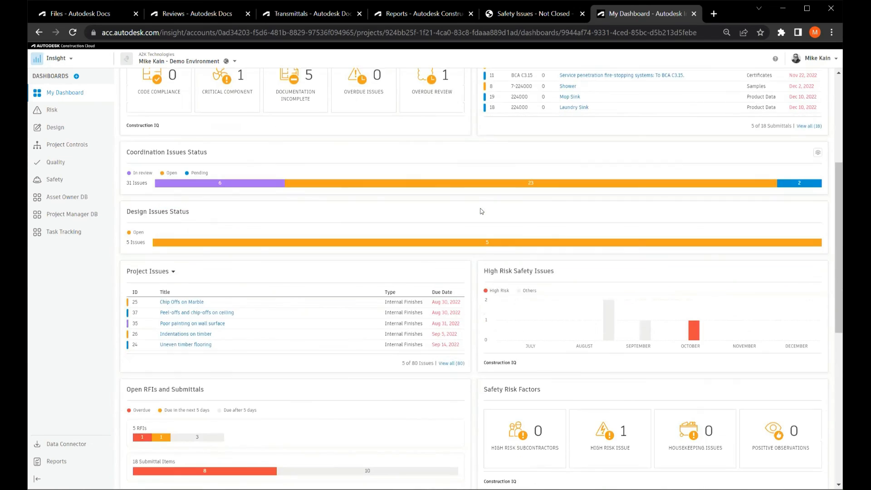
scroll(481, 211, down, 4)
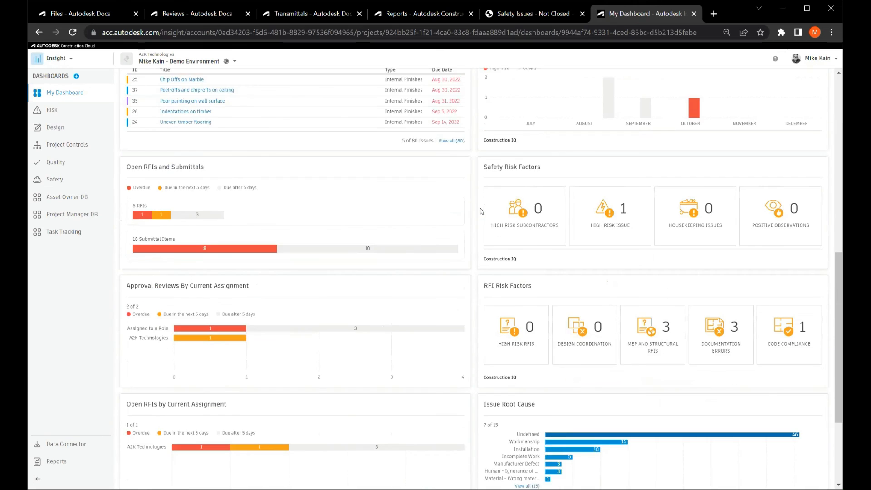
scroll(482, 211, down, 3)
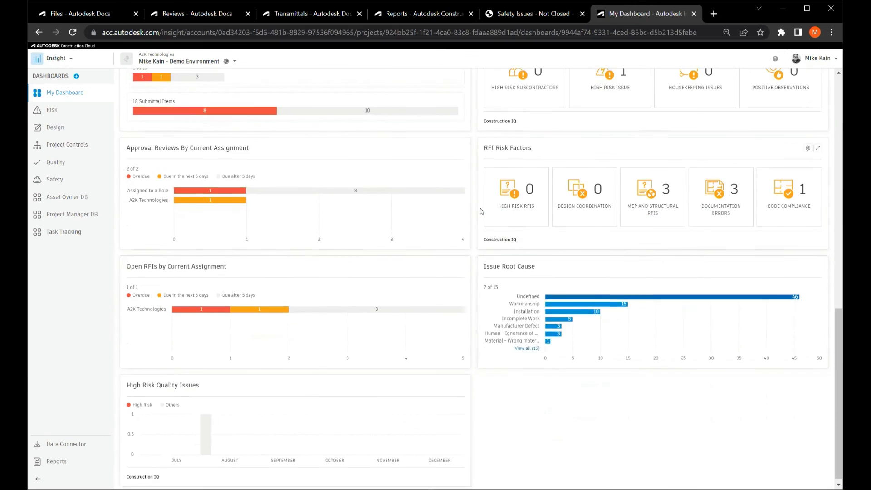
scroll(481, 211, up, 8)
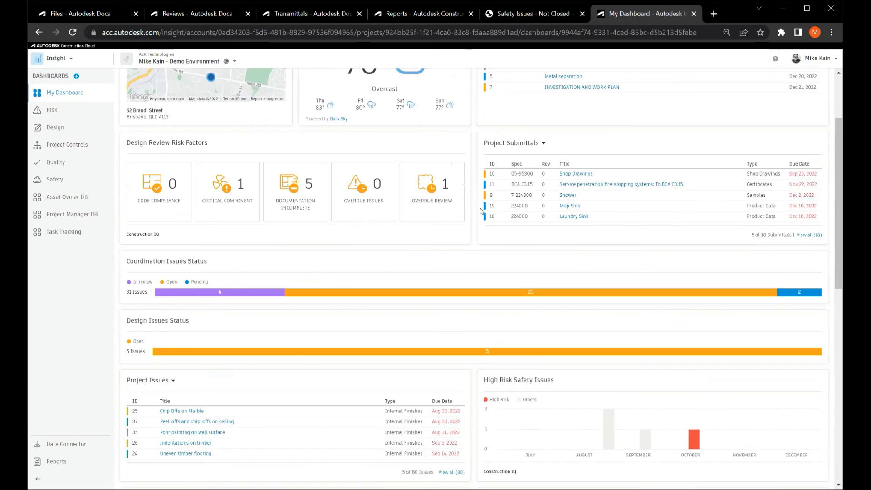
scroll(482, 211, up, 3)
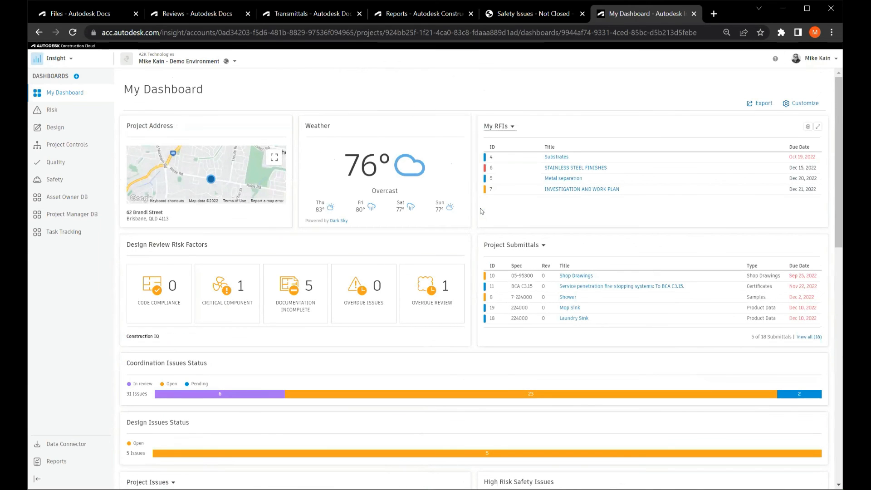
Start customizing My Dashboard and filter the Card Library to Partner Cards.
click(802, 105)
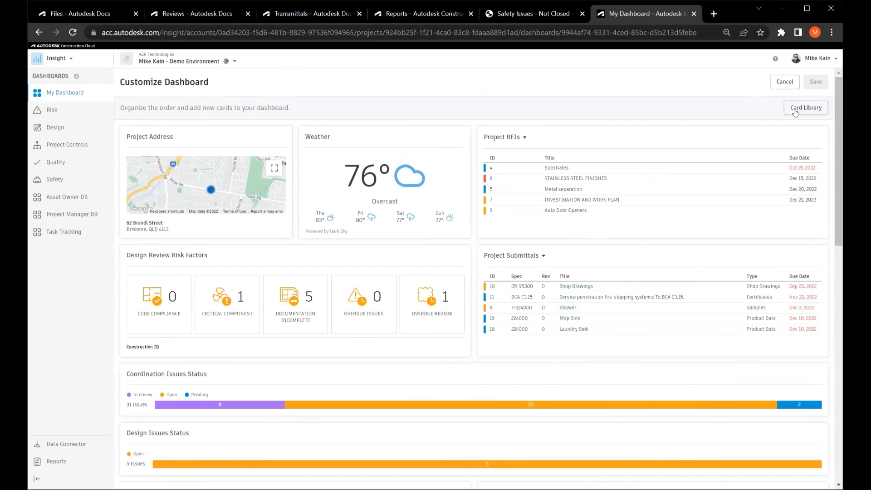
click(800, 109)
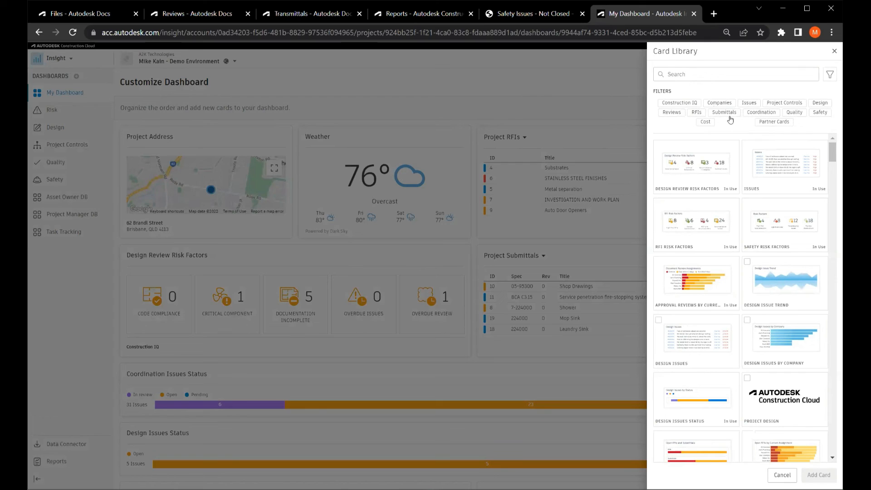
click(687, 107)
click(774, 122)
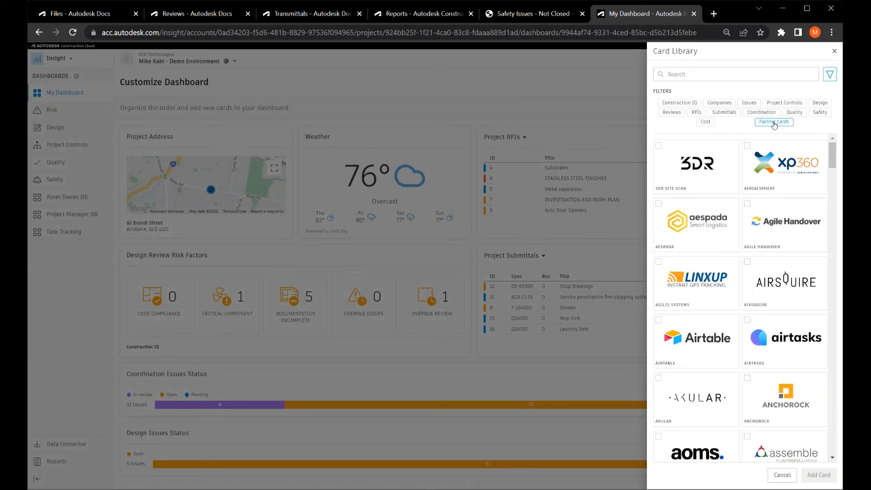
Browse the partner cards in the Card Library to see which third-party integrations can be added to the dashboard.
scroll(740, 196, down, 2)
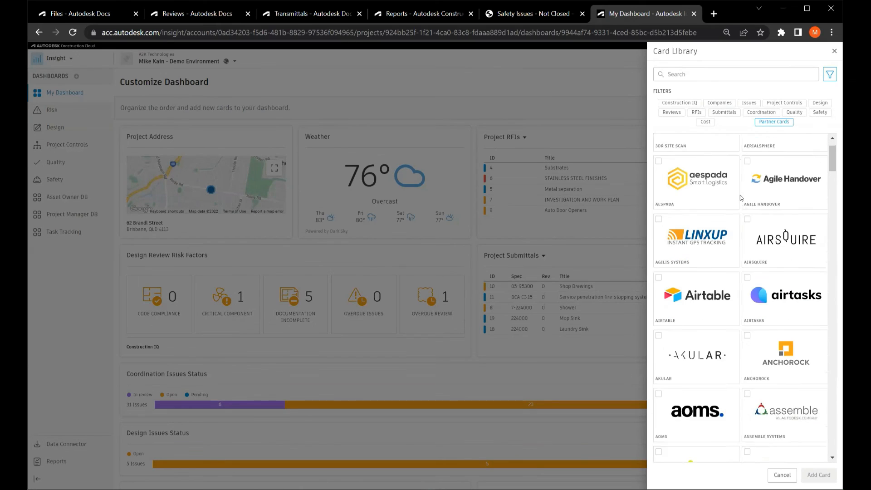
scroll(739, 196, down, 6)
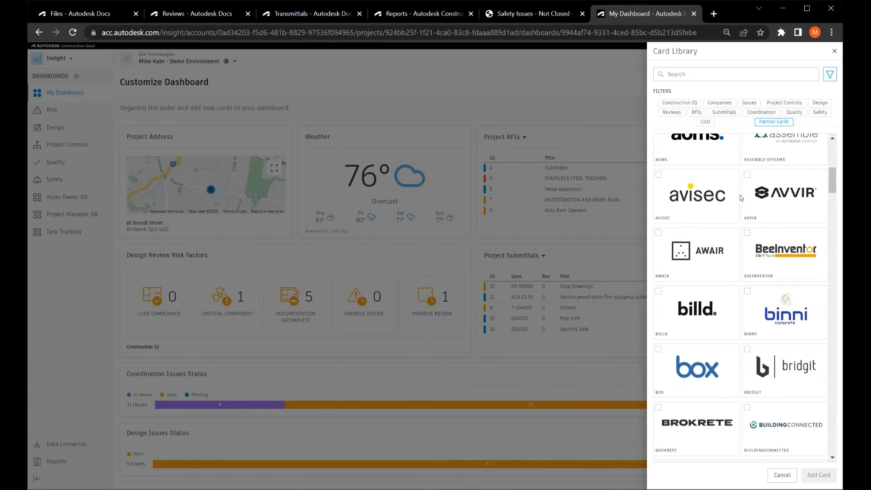
scroll(740, 196, down, 7)
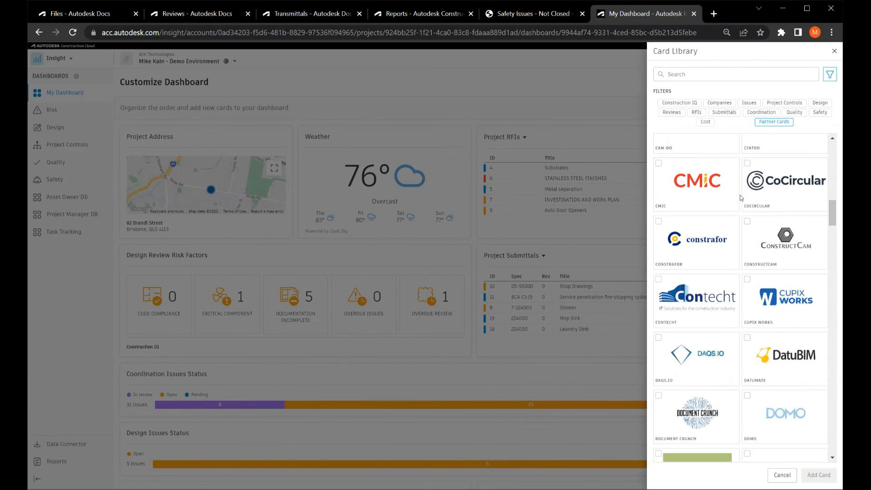
scroll(740, 196, down, 7)
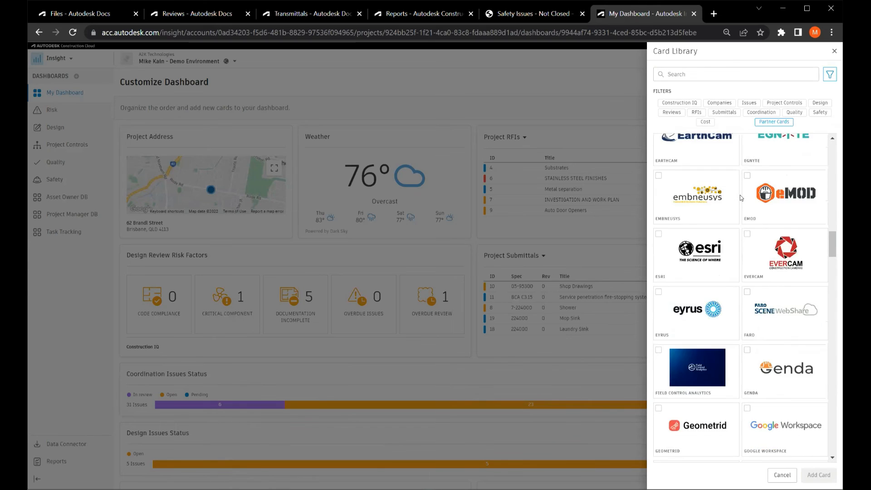
scroll(740, 195, down, 9)
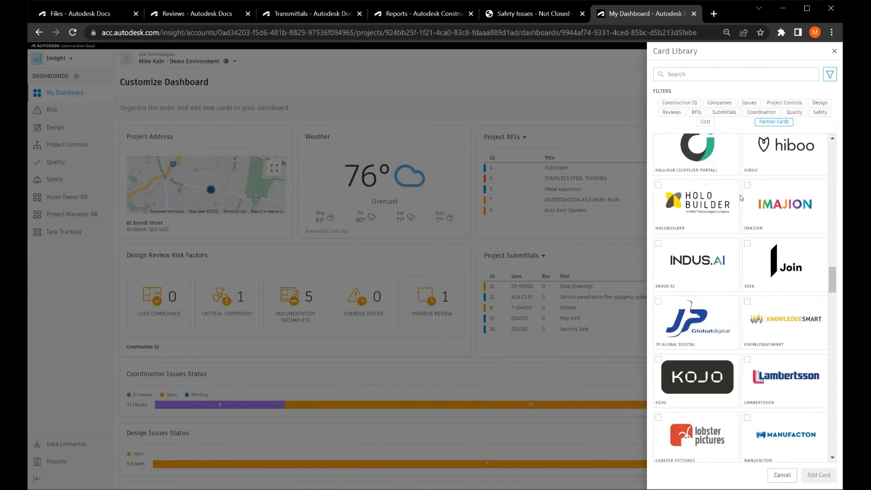
scroll(740, 196, down, 7)
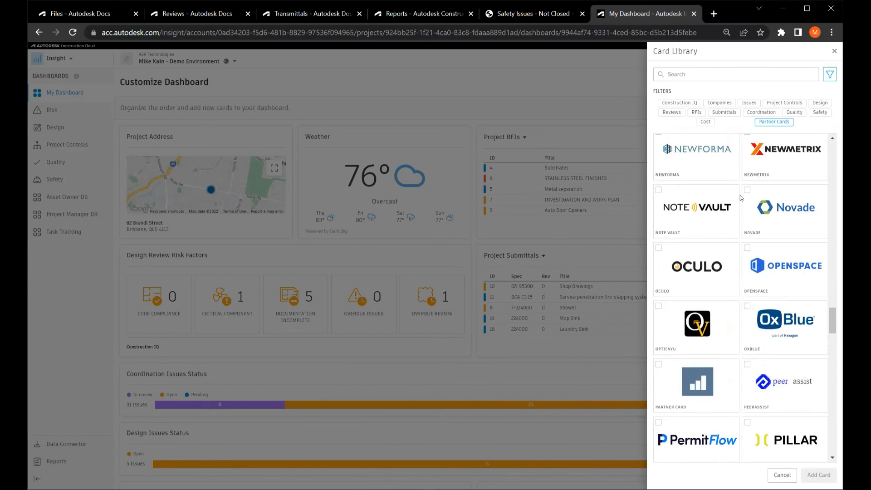
scroll(740, 196, down, 5)
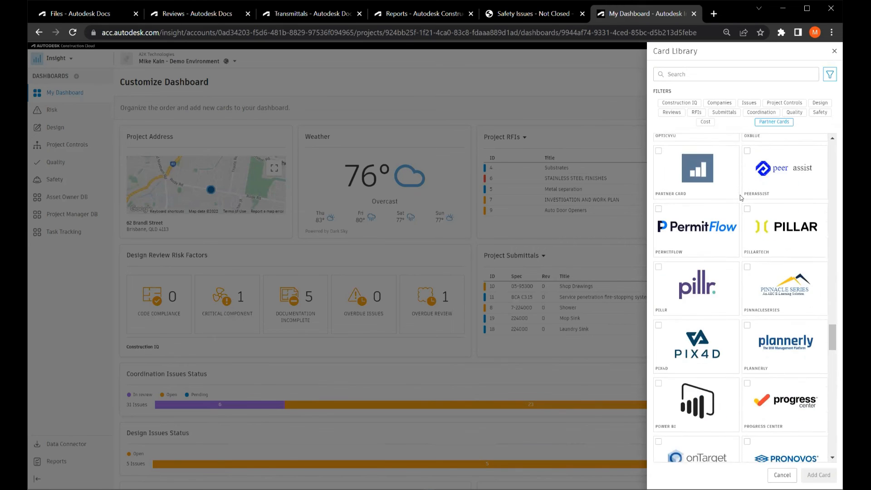
scroll(740, 195, down, 6)
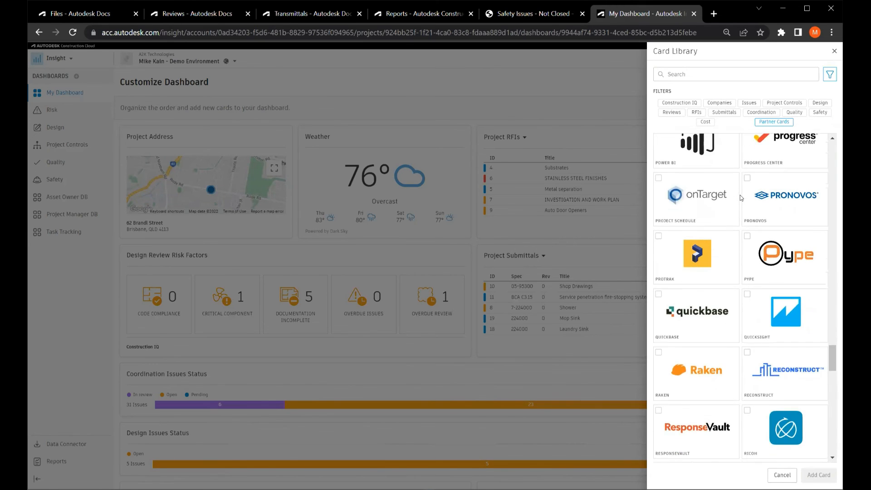
Review the remaining partner cards, from Raken through Struxi, and close the Card Library without adding a card.
scroll(740, 197, down, 1)
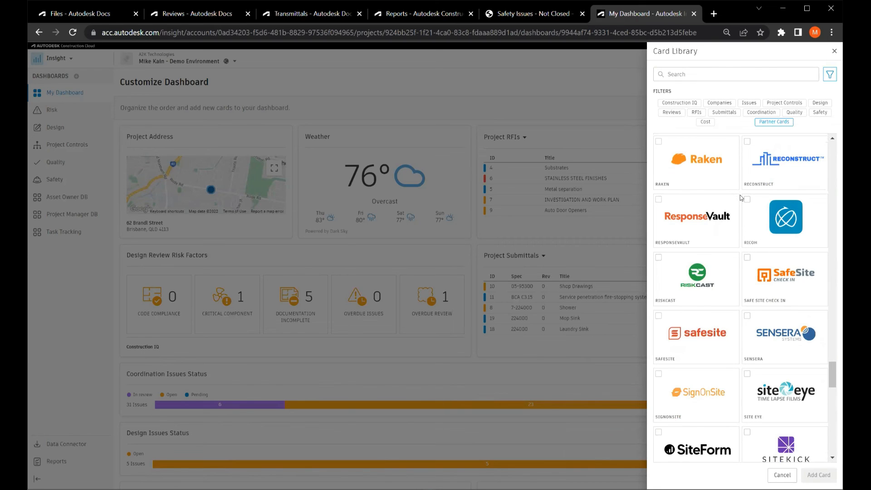
scroll(739, 197, down, 5)
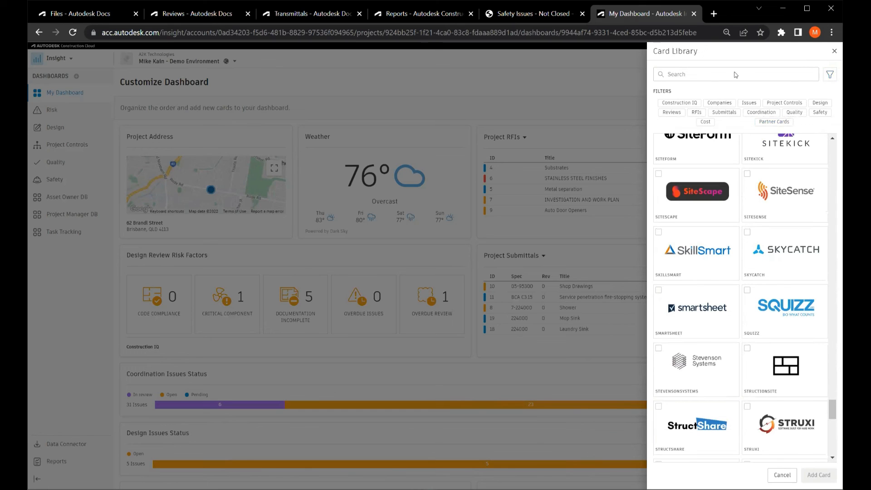
click(437, 175)
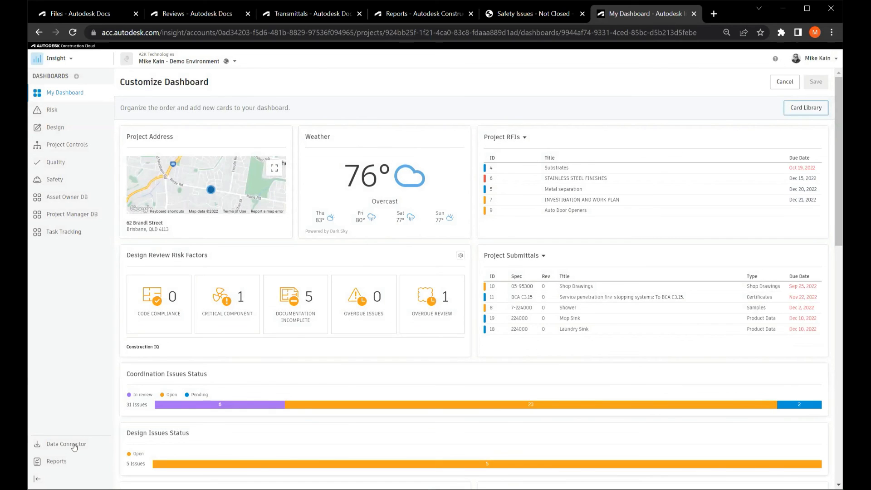
Open the Power BI template gallery from Data Connector and examine the administration, assets, cost, docs, field management and forms dashboard templates.
click(66, 445)
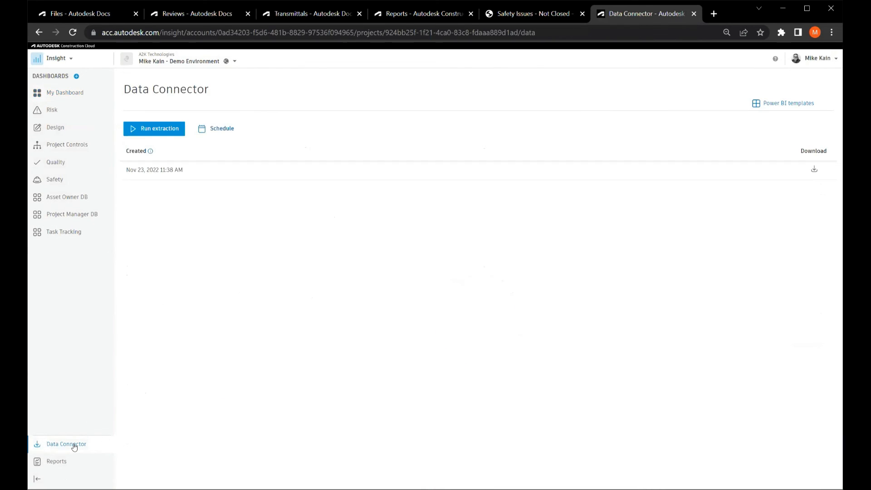
click(781, 104)
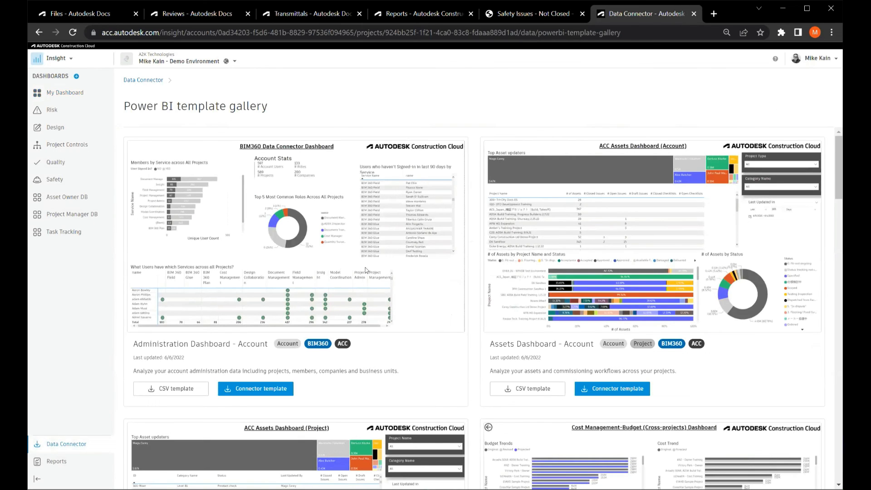
scroll(579, 226, down, 3)
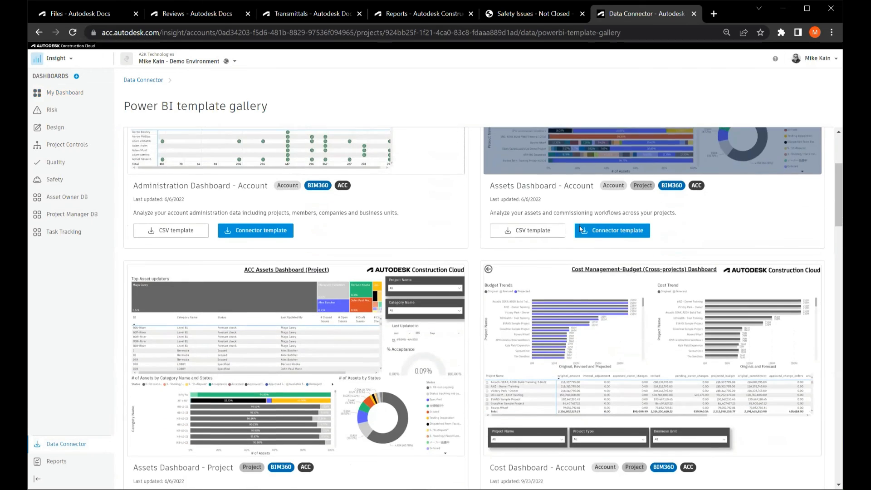
scroll(581, 229, down, 1)
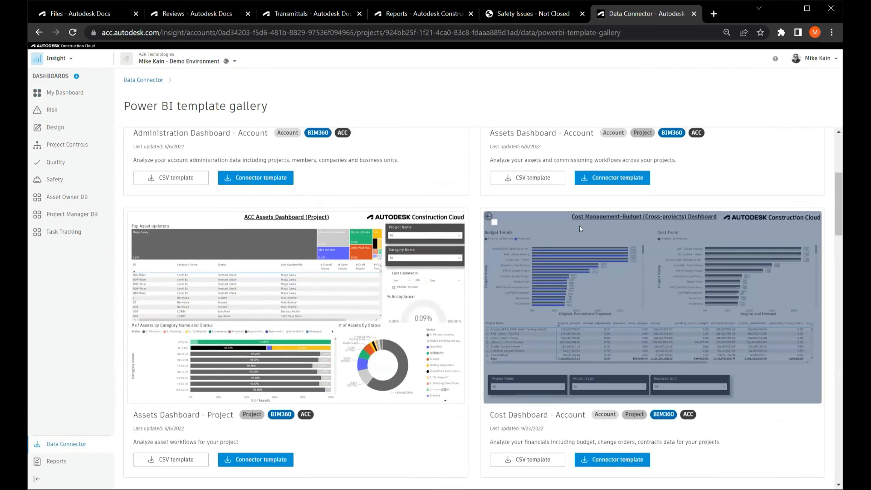
scroll(580, 227, down, 2)
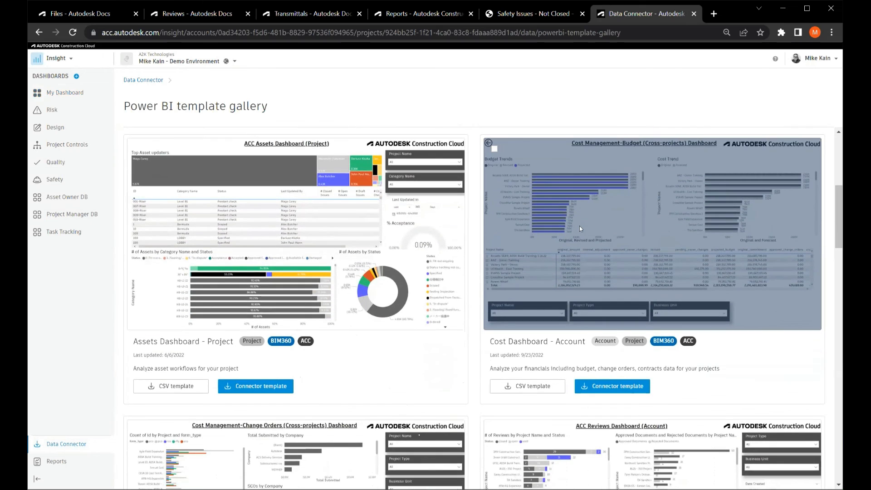
scroll(582, 229, down, 3)
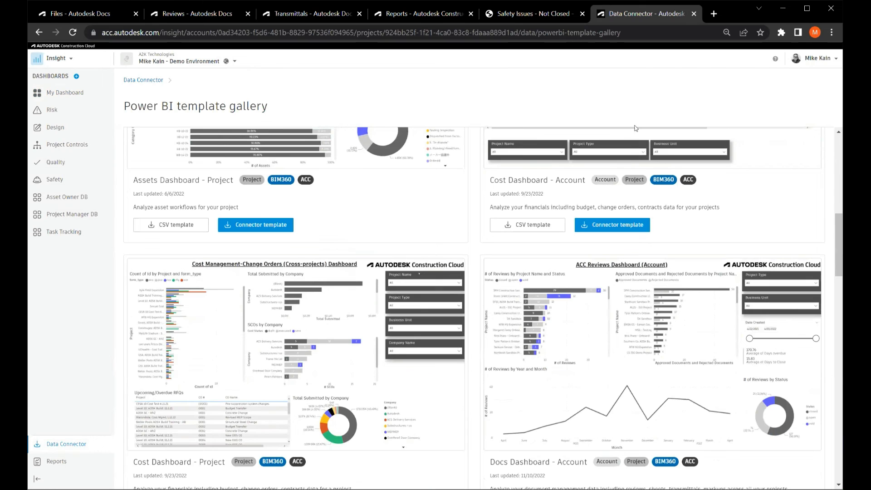
scroll(650, 77, down, 4)
scroll(482, 308, down, 3)
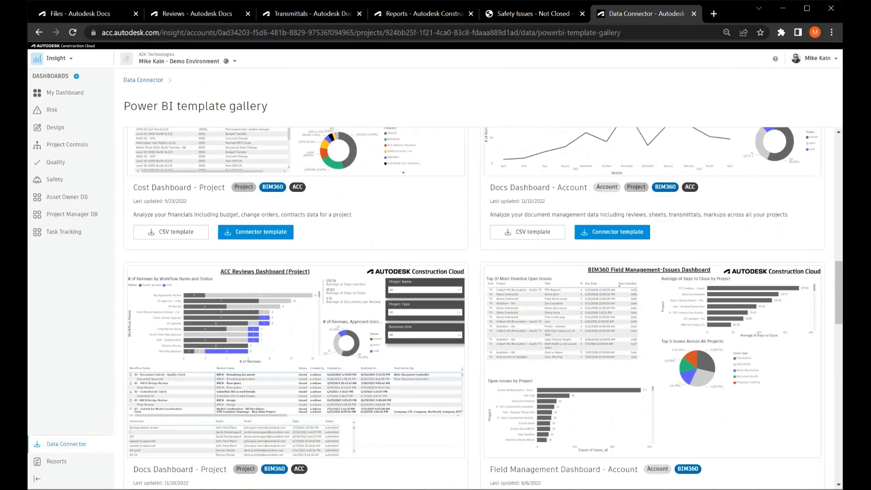
scroll(483, 308, down, 3)
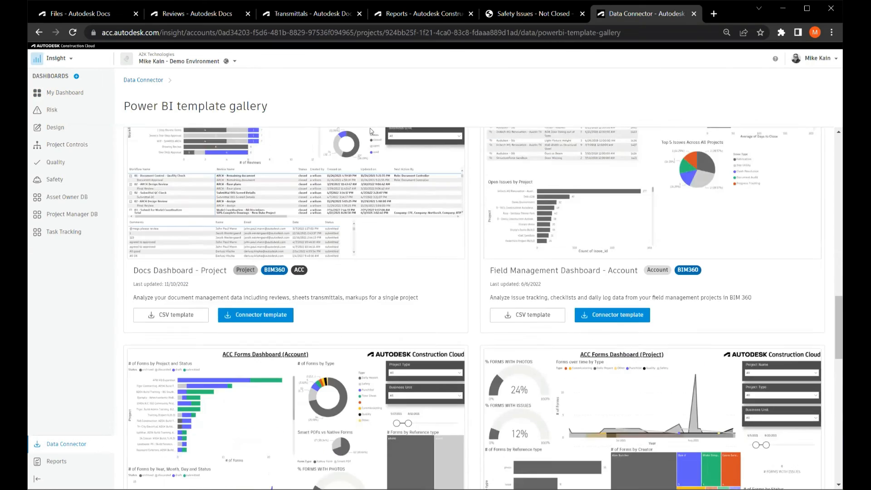
scroll(369, 131, down, 2)
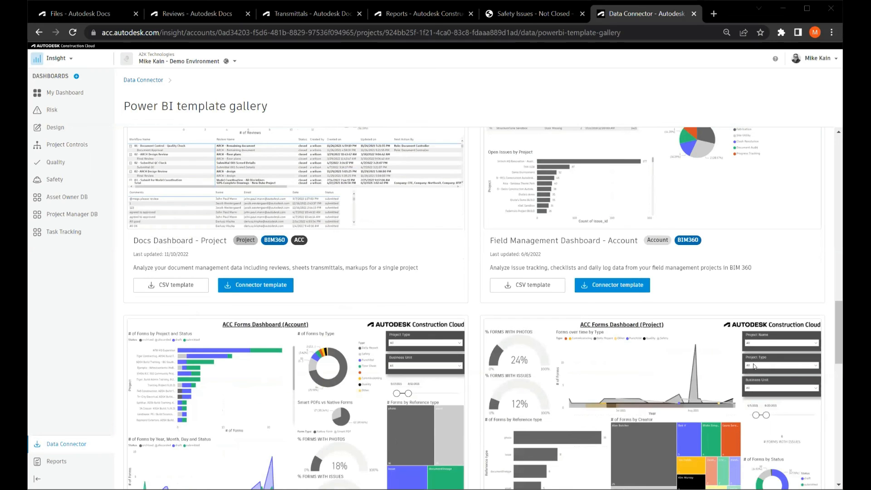